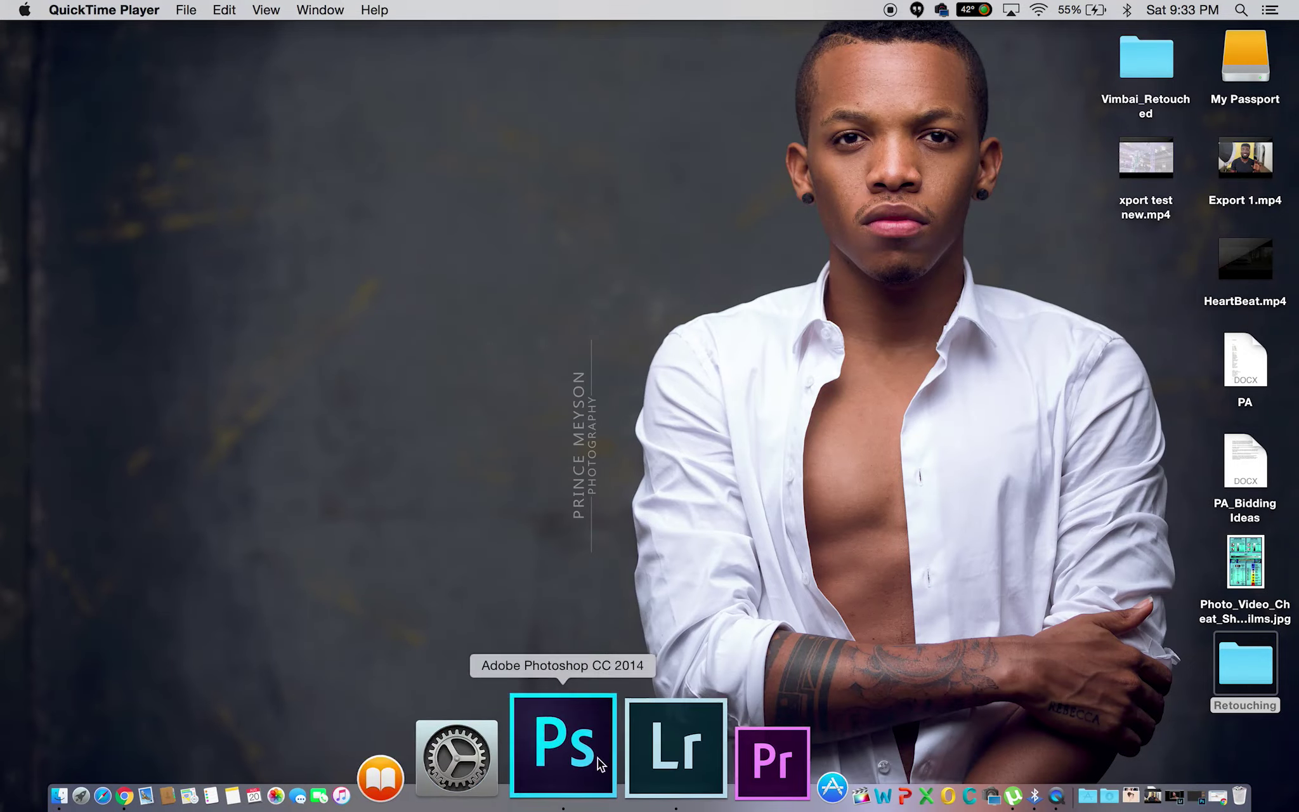
# Send portrait BA4C0354 from Lightroom 5 to Photoshop CC 2014 for editing
pyautogui.click(597, 757)
pyautogui.click(631, 739)
pyautogui.click(753, 717)
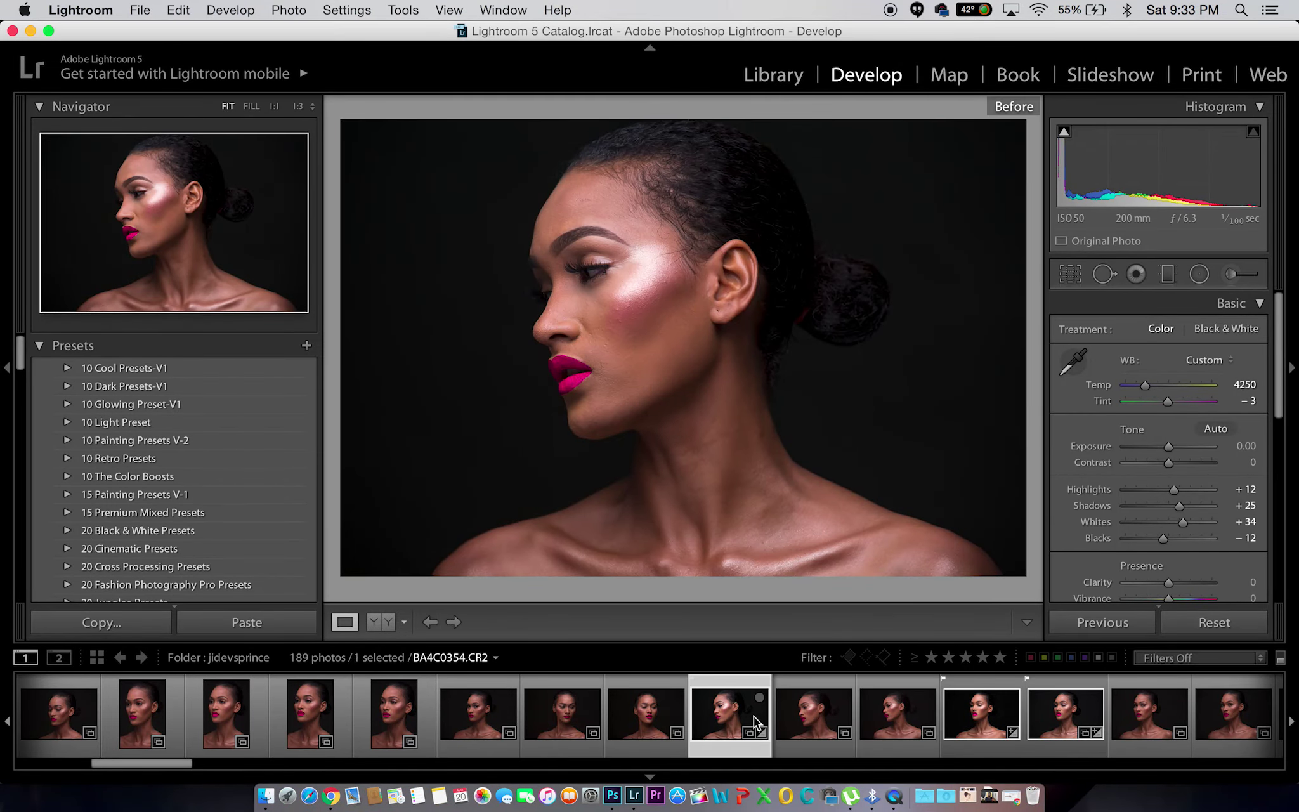
pyautogui.rightClick(753, 717)
pyautogui.click(1038, 406)
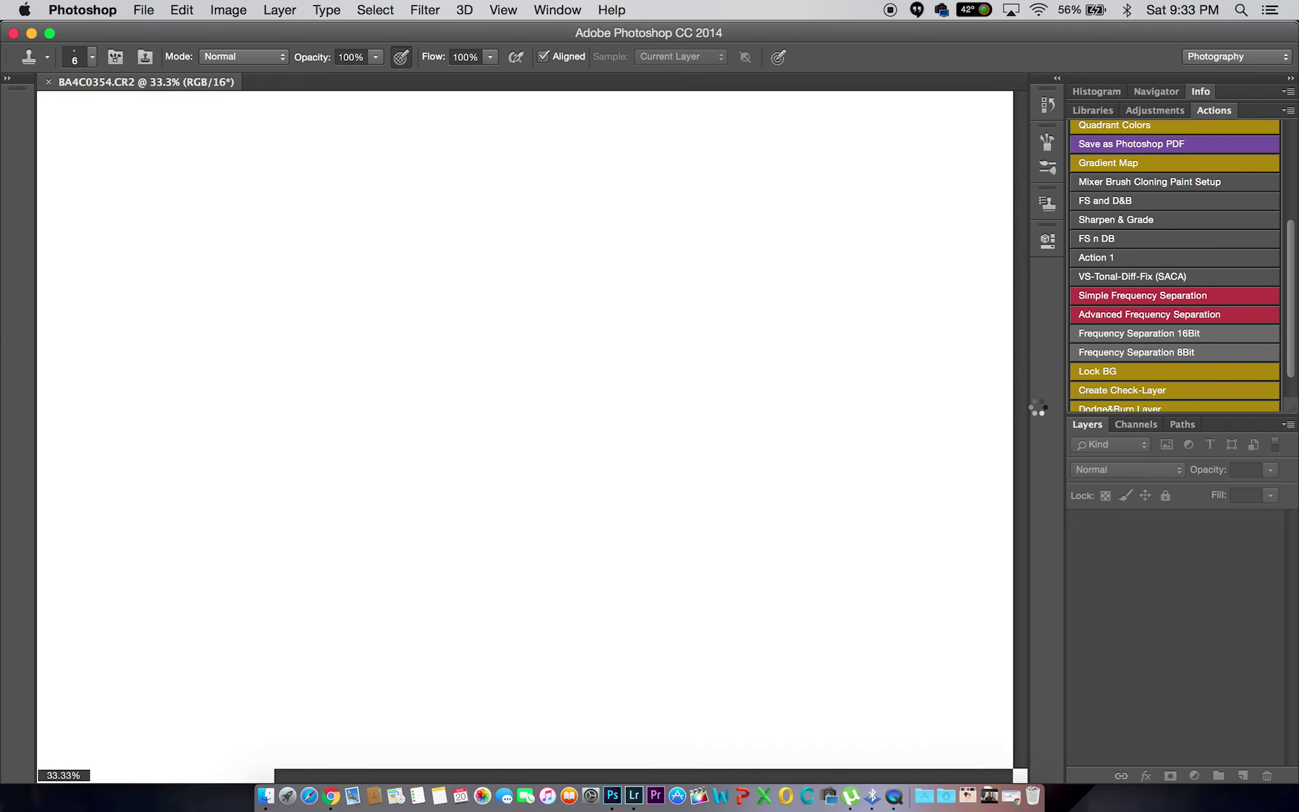
pyautogui.press('v')
pyautogui.scroll(-2, 1156, 284)
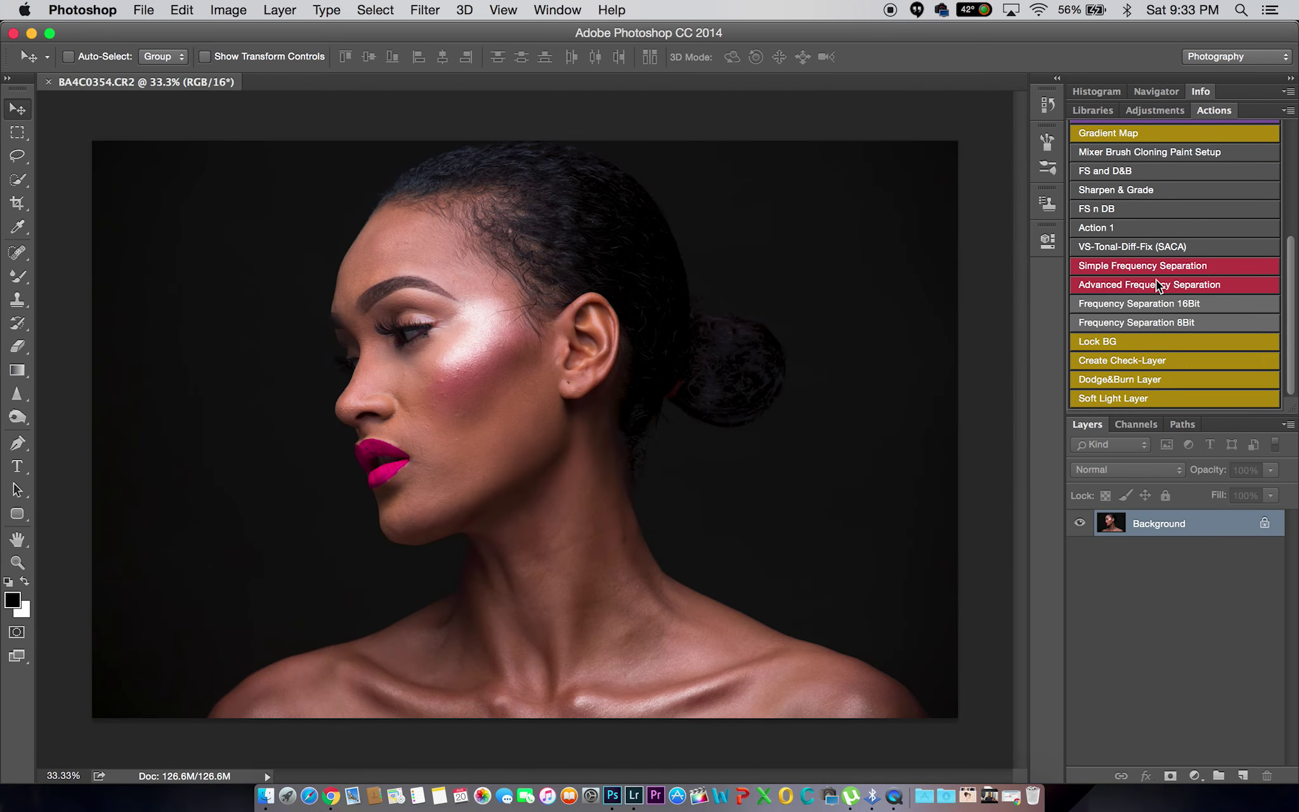
# Run the Advanced Frequency Separation action, confirming its Gaussian Blur step
pyautogui.click(1157, 284)
pyautogui.click(1076, 209)
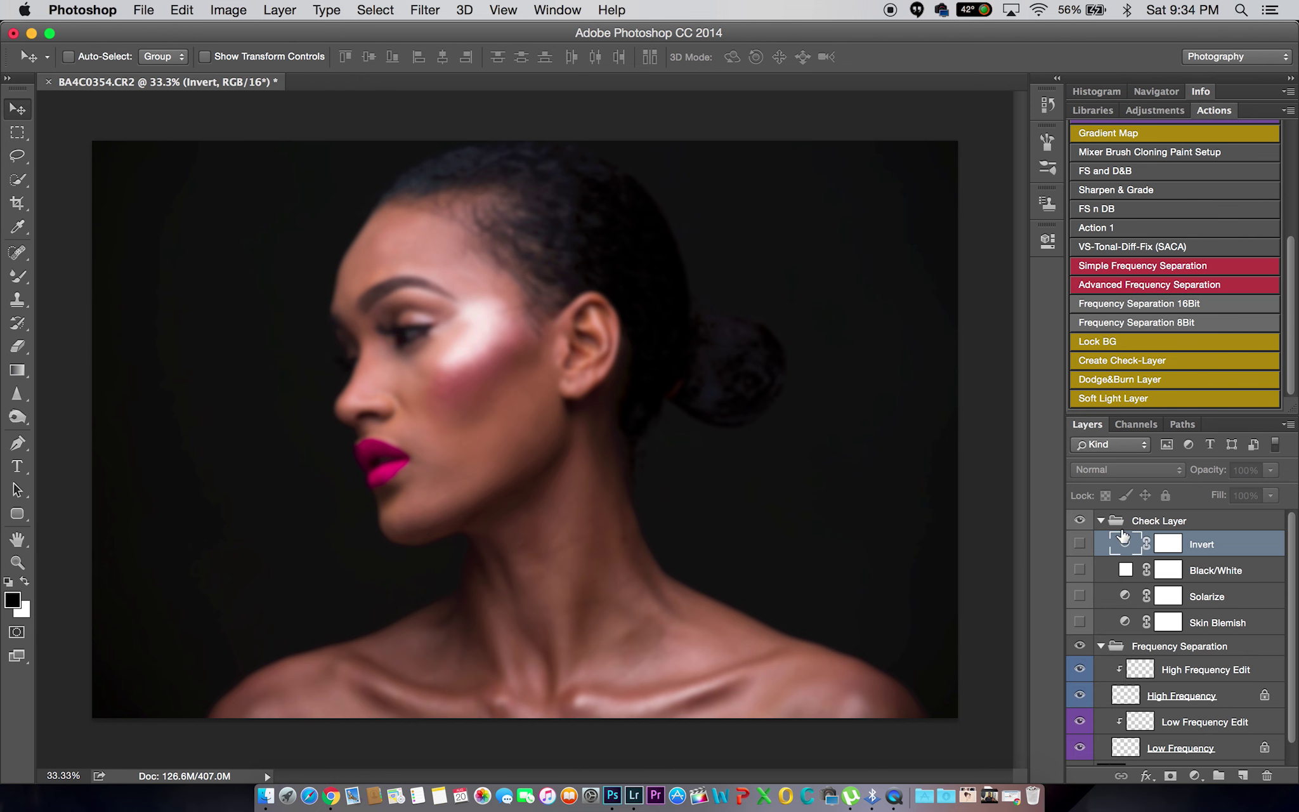
pyautogui.click(1243, 775)
# Target the Low Frequency Edit layer with the Mixer Brush tool selected
pyautogui.click(1215, 647)
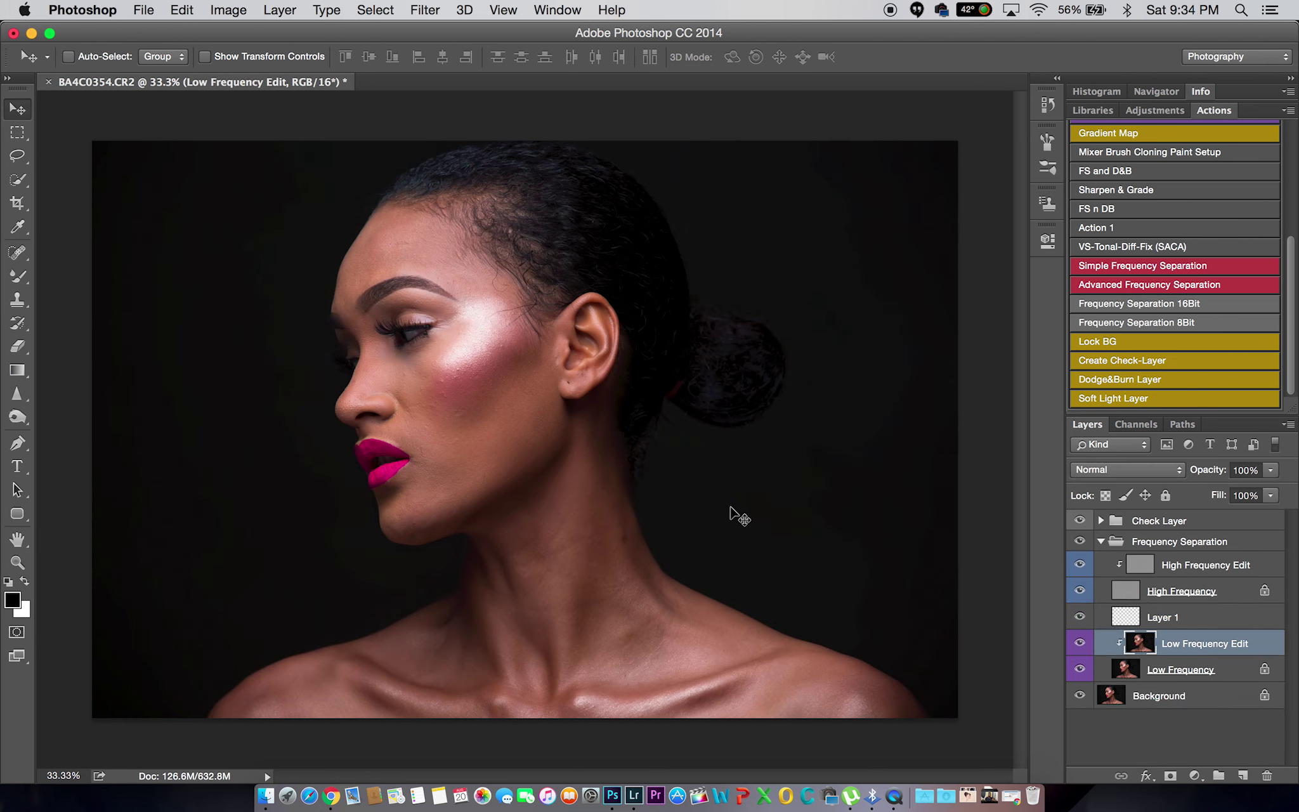
pyautogui.click(17, 252)
pyautogui.click(95, 328)
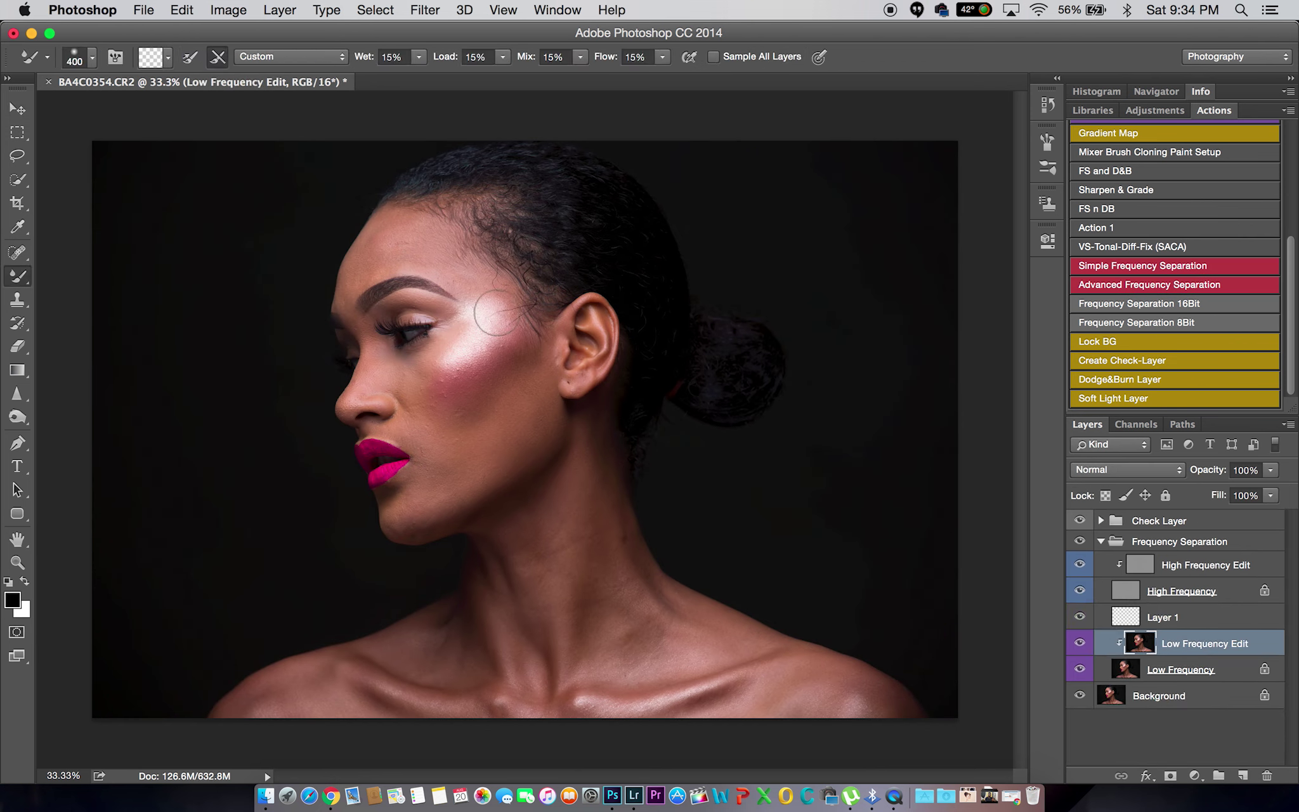
# Blend forehead and temple skin tones with a 250–400 px mixer brush
pyautogui.press(']')
pyautogui.press(']')
pyautogui.press(']')
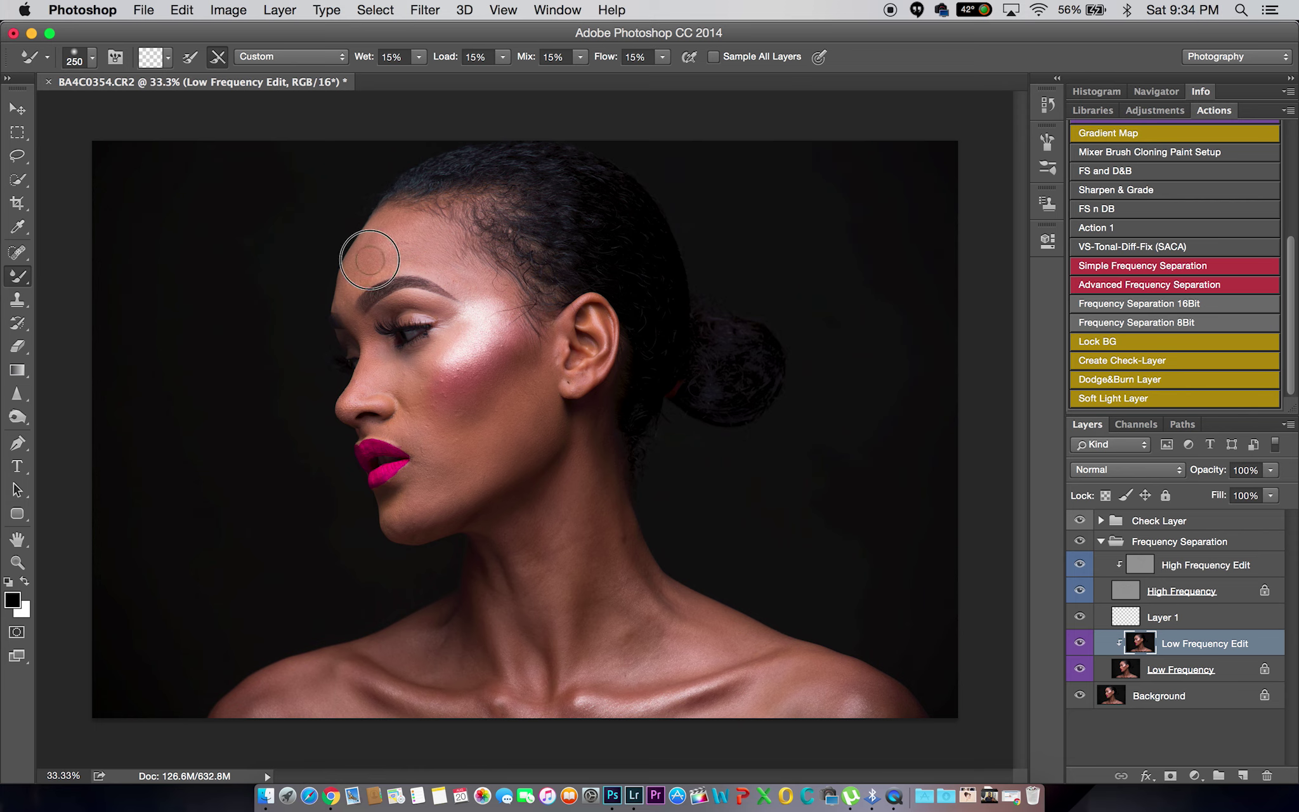
pyautogui.press(']')
pyautogui.press('[')
pyautogui.press('[')
pyautogui.press(']')
pyautogui.press(']')
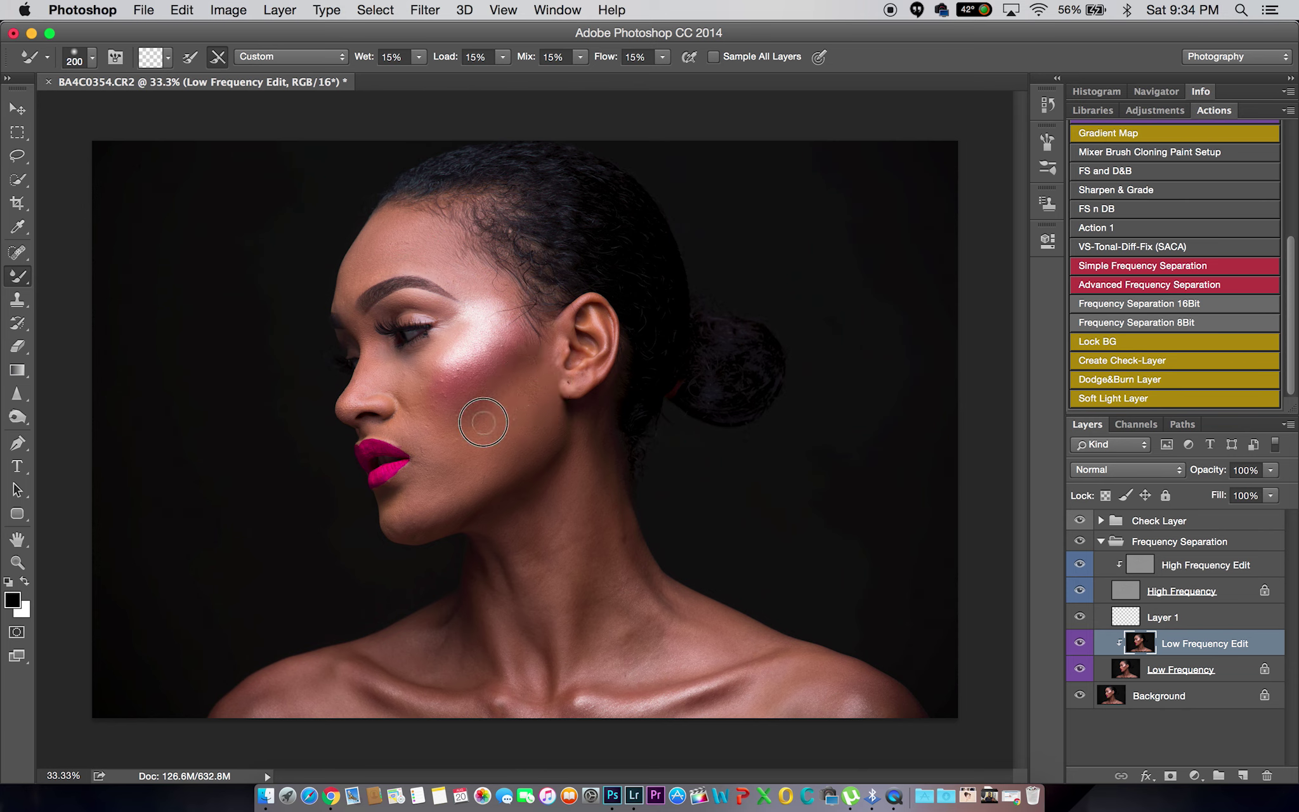
pyautogui.press('[')
pyautogui.press('[')
pyautogui.press('[')
pyautogui.press('[')
pyautogui.press('[')
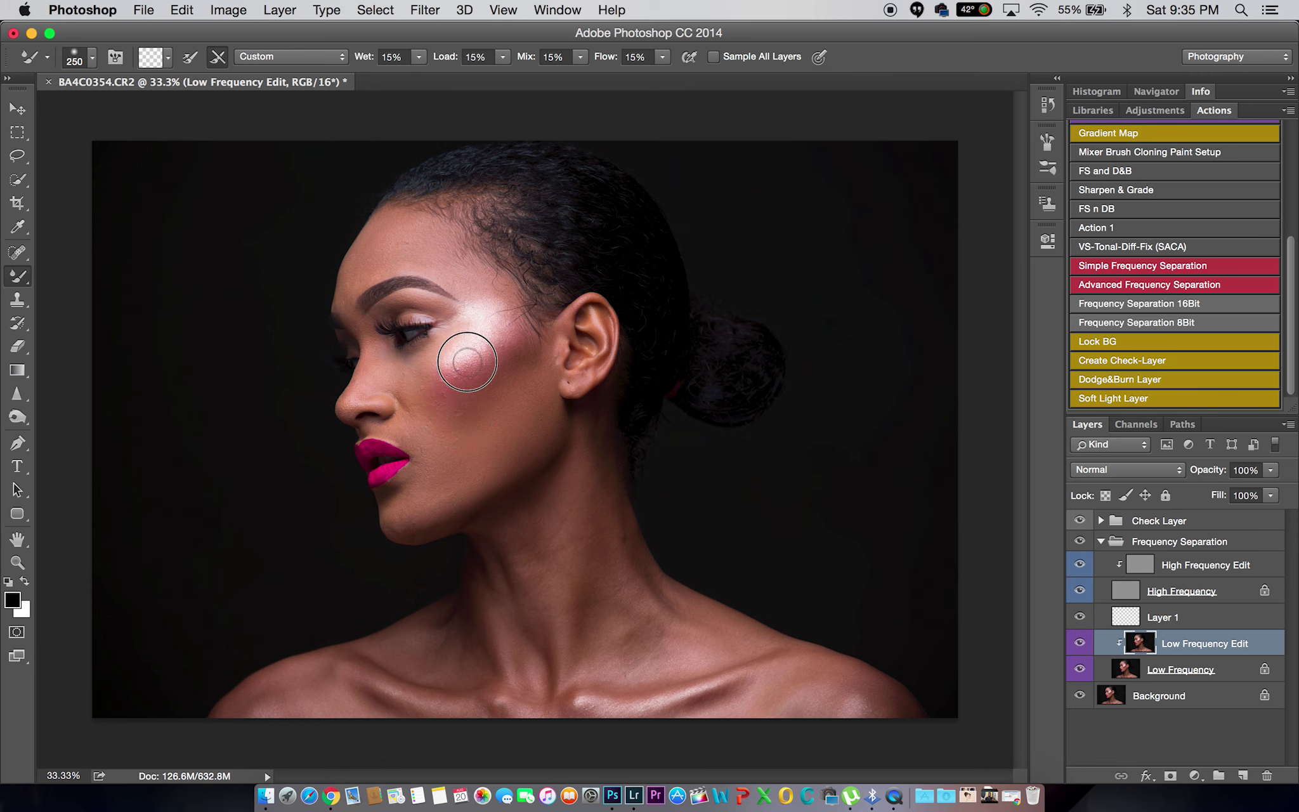
pyautogui.press(']')
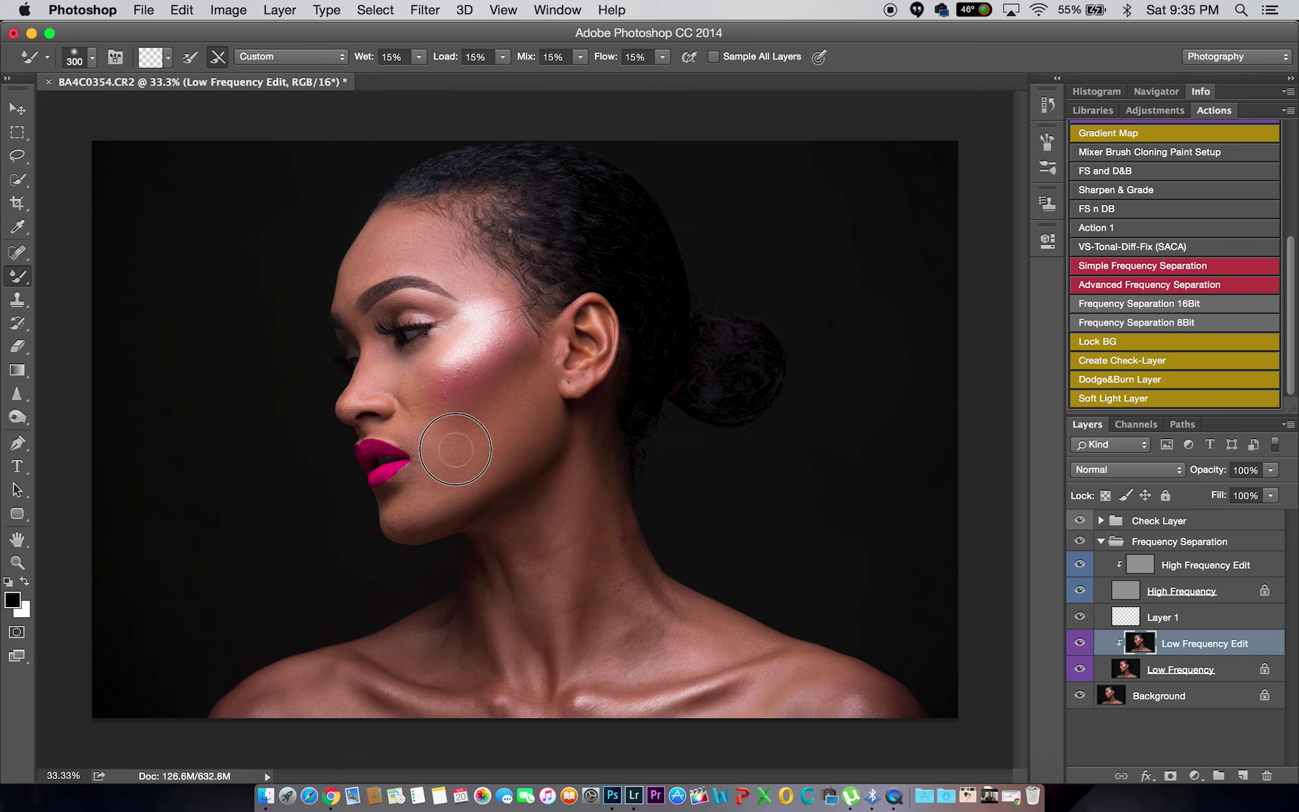
pyautogui.press('[')
pyautogui.press('[')
pyautogui.press('[')
# Even out cheek and jaw tones with a 125–300 px mixer brush
pyautogui.press('[')
pyautogui.press('[')
pyautogui.press(']')
pyautogui.press('[')
pyautogui.press(']')
pyautogui.press(']')
pyautogui.press('[')
pyautogui.press('[')
pyautogui.press('[')
pyautogui.press(']')
pyautogui.press('[')
pyautogui.press(']')
pyautogui.press(']')
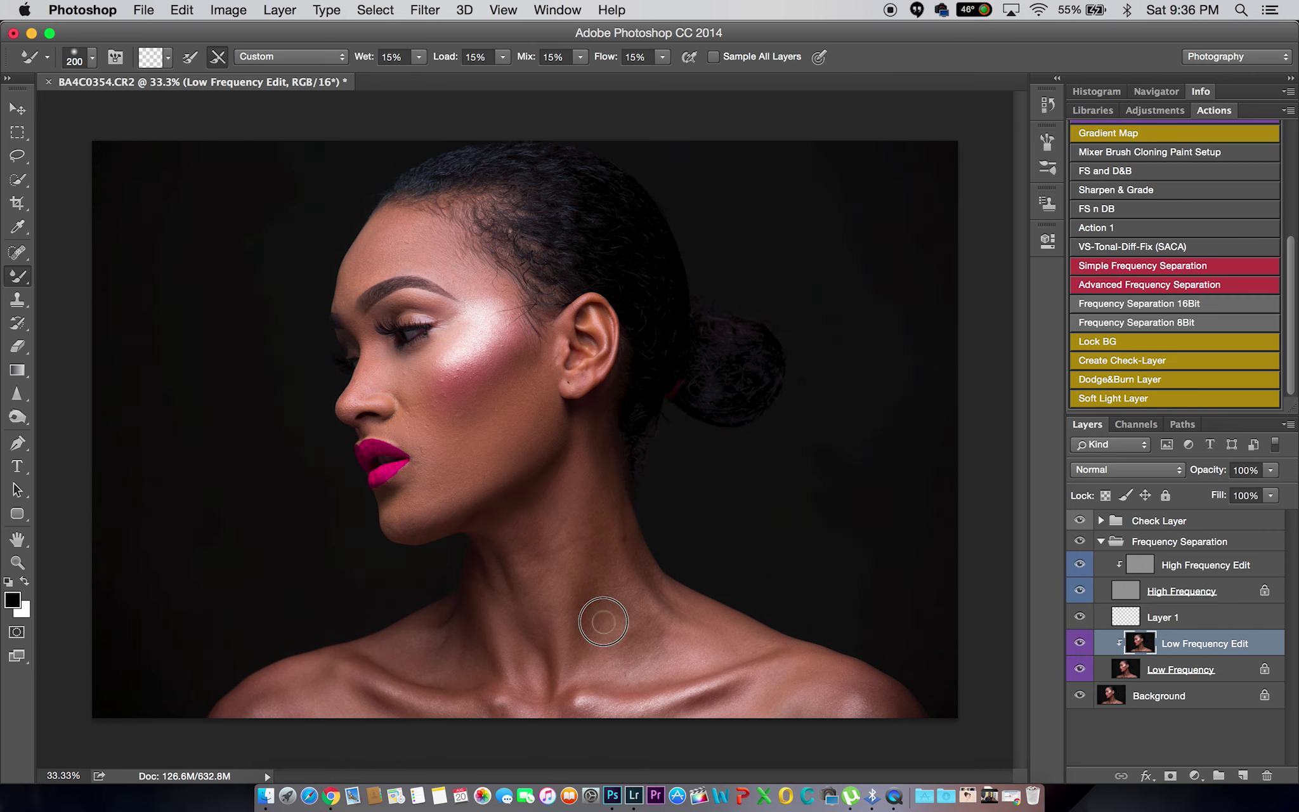
# Smooth neck and collarbone tones with a 150–250 px mixer brush
pyautogui.press('[')
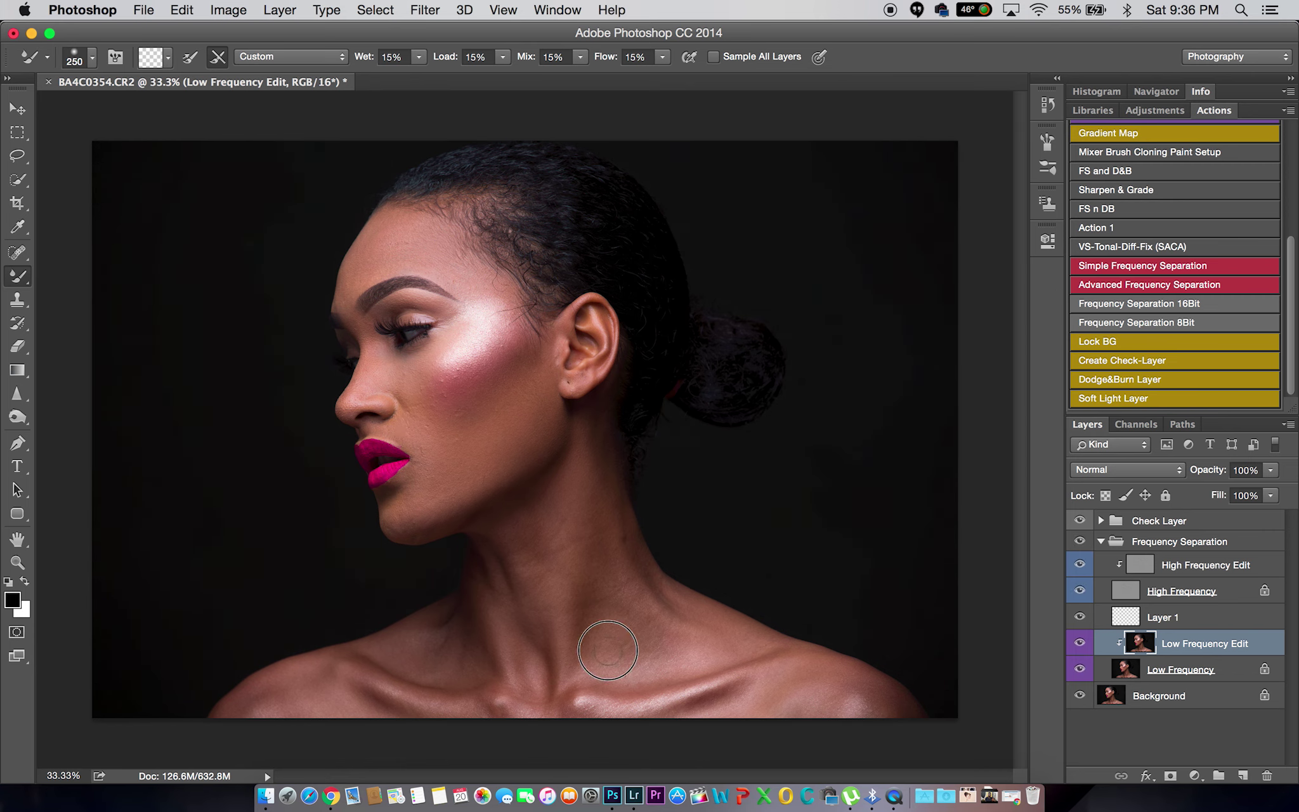
pyautogui.press('[')
pyautogui.press('[')
pyautogui.press(']')
pyautogui.press(']')
pyautogui.press(']')
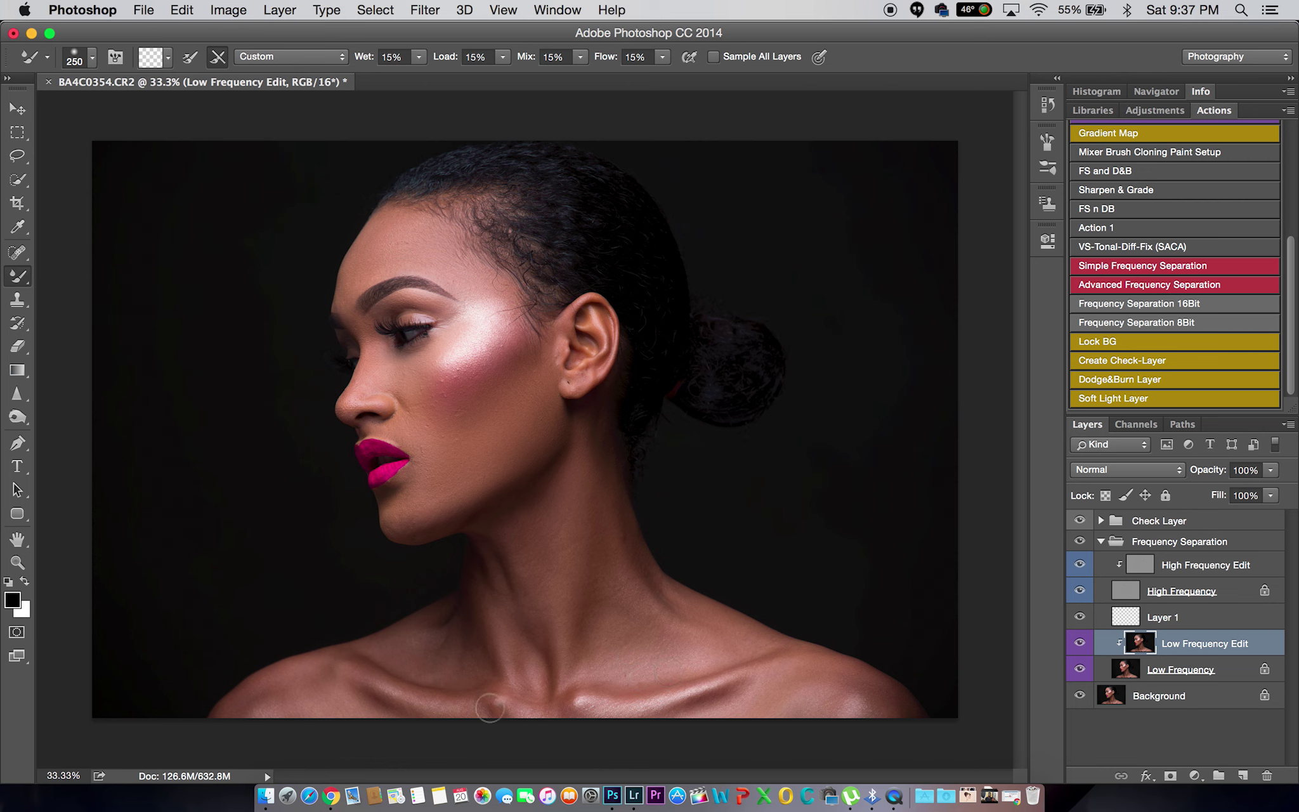
pyautogui.press('[')
pyautogui.press('[')
pyautogui.press('[')
pyautogui.press(']')
pyautogui.press(']')
# Smooth jaw, cheek and forehead transitions with a 200–400 px mixer brush
pyautogui.press(']')
pyautogui.press('[')
pyautogui.press('[')
pyautogui.press(']')
pyautogui.press(']')
pyautogui.press(']')
pyautogui.press(']')
pyautogui.press(']')
pyautogui.press(']')
pyautogui.press(']')
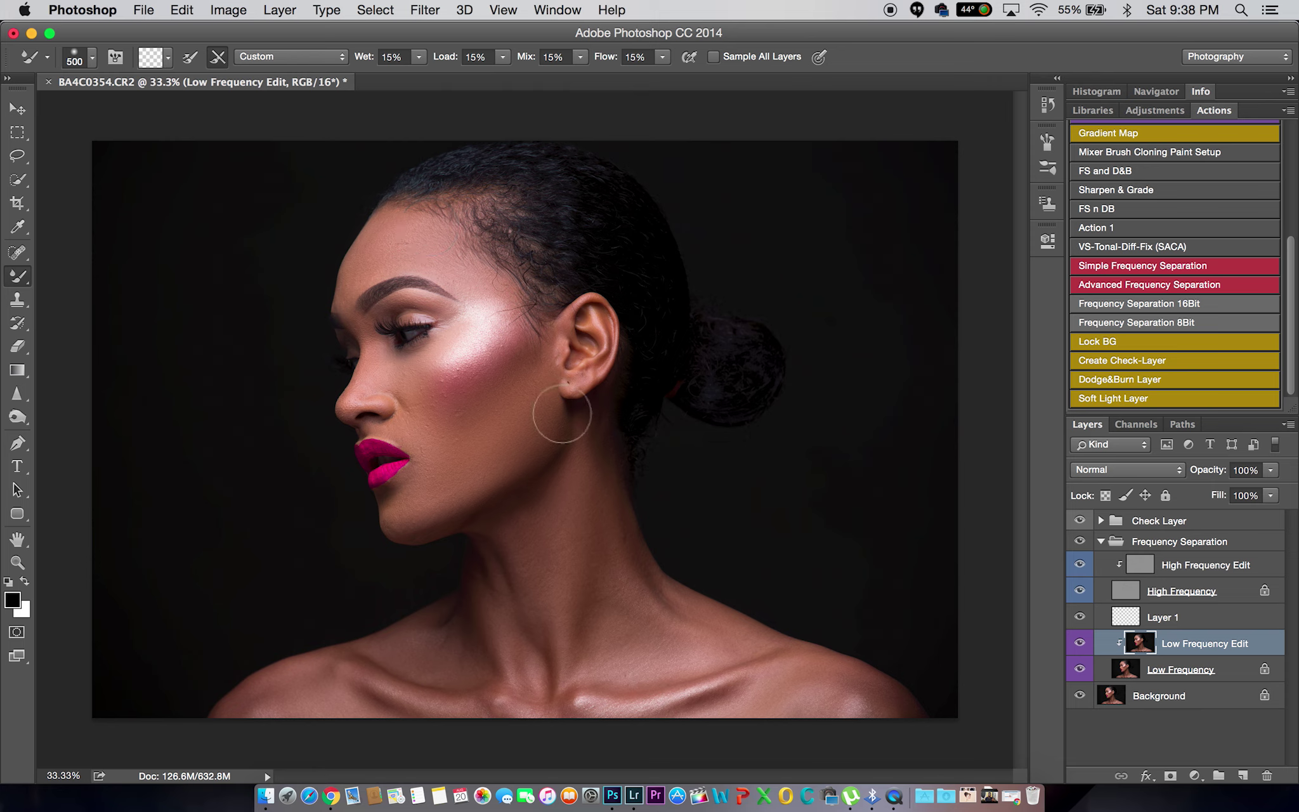
pyautogui.press('[')
pyautogui.press('[')
pyautogui.press('[')
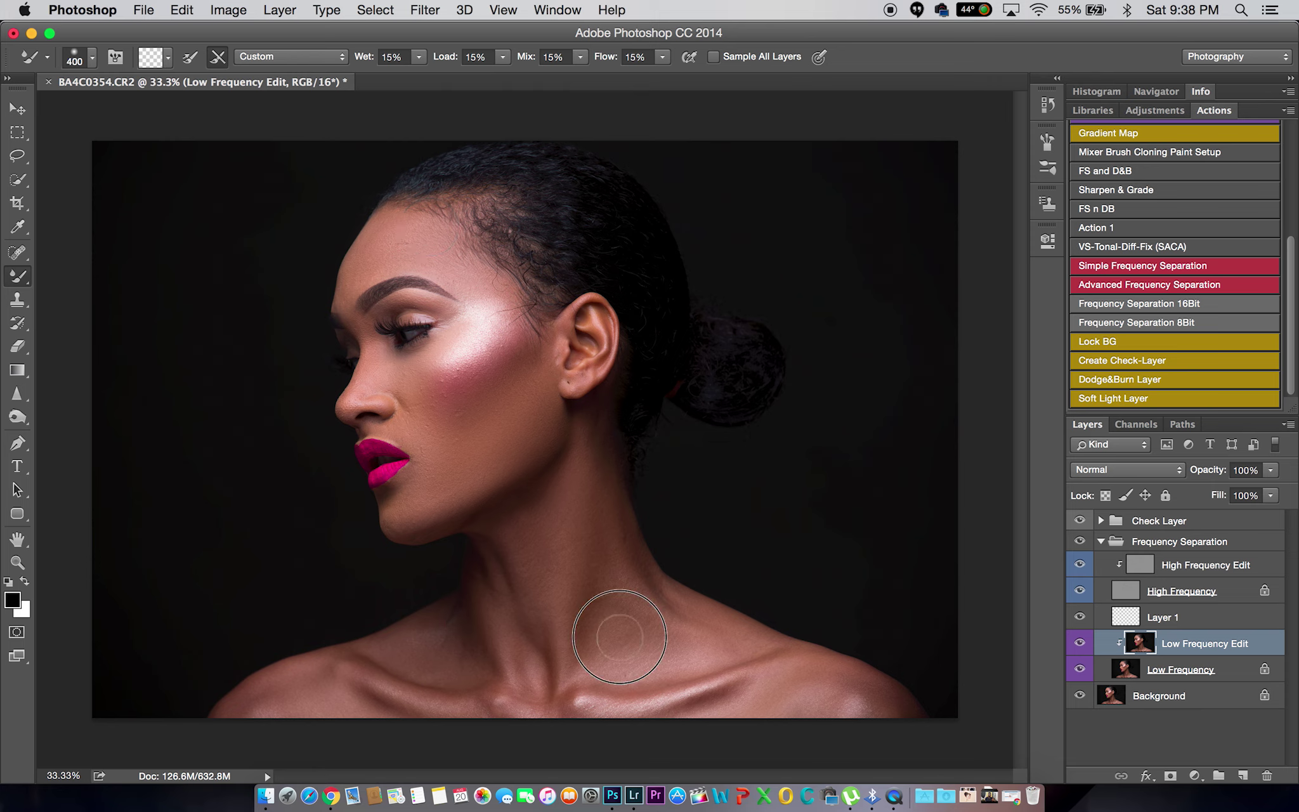
pyautogui.press(']')
pyautogui.press(']')
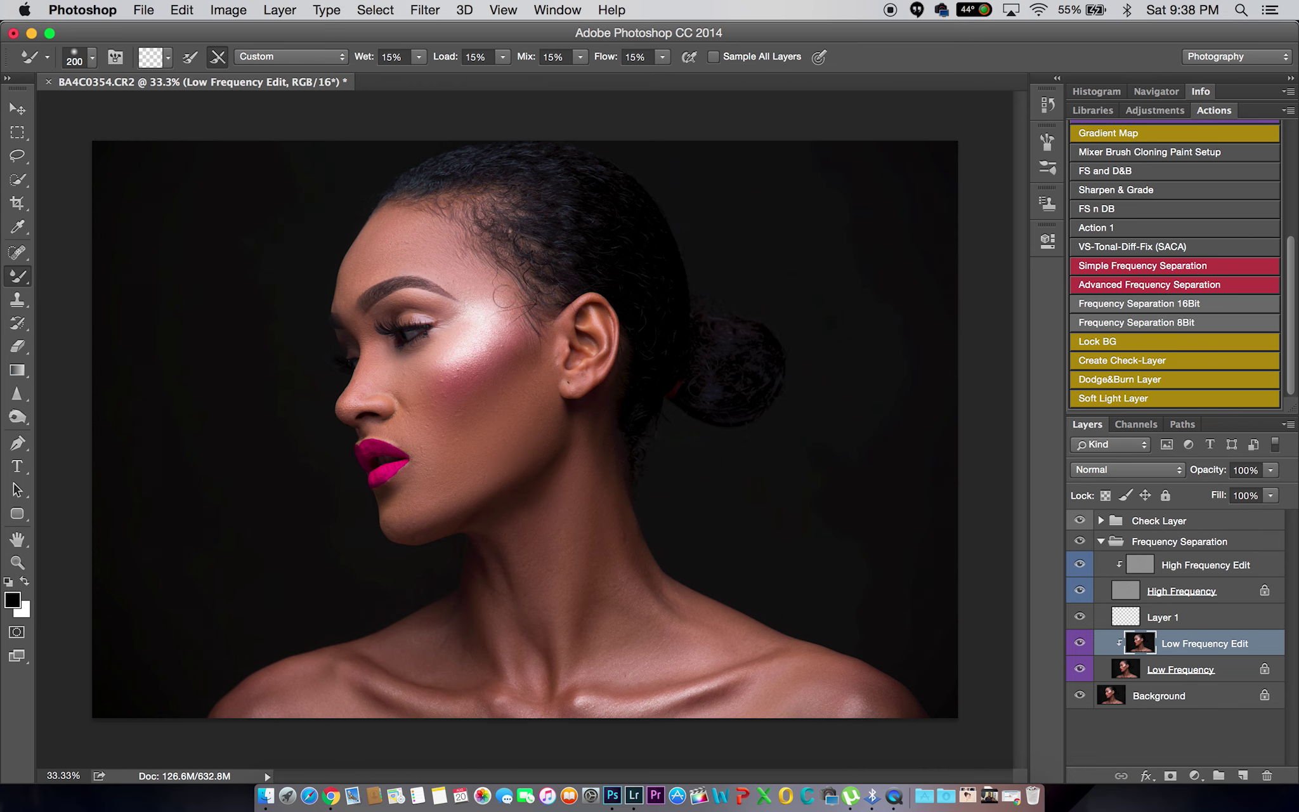
pyautogui.press('[')
# Inspect the smoothing in the solarized Check Layer view, then hide it
pyautogui.click(1101, 521)
pyautogui.click(1079, 521)
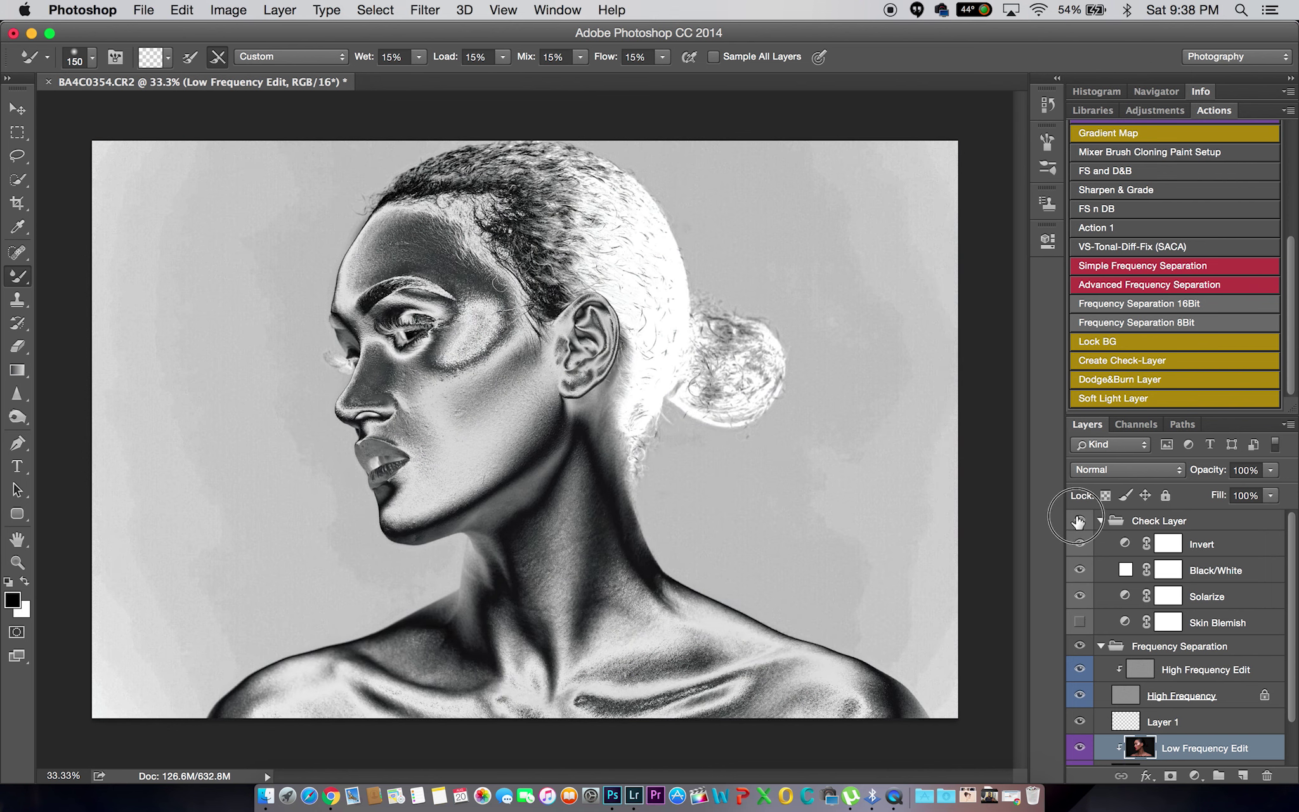
pyautogui.click(1079, 645)
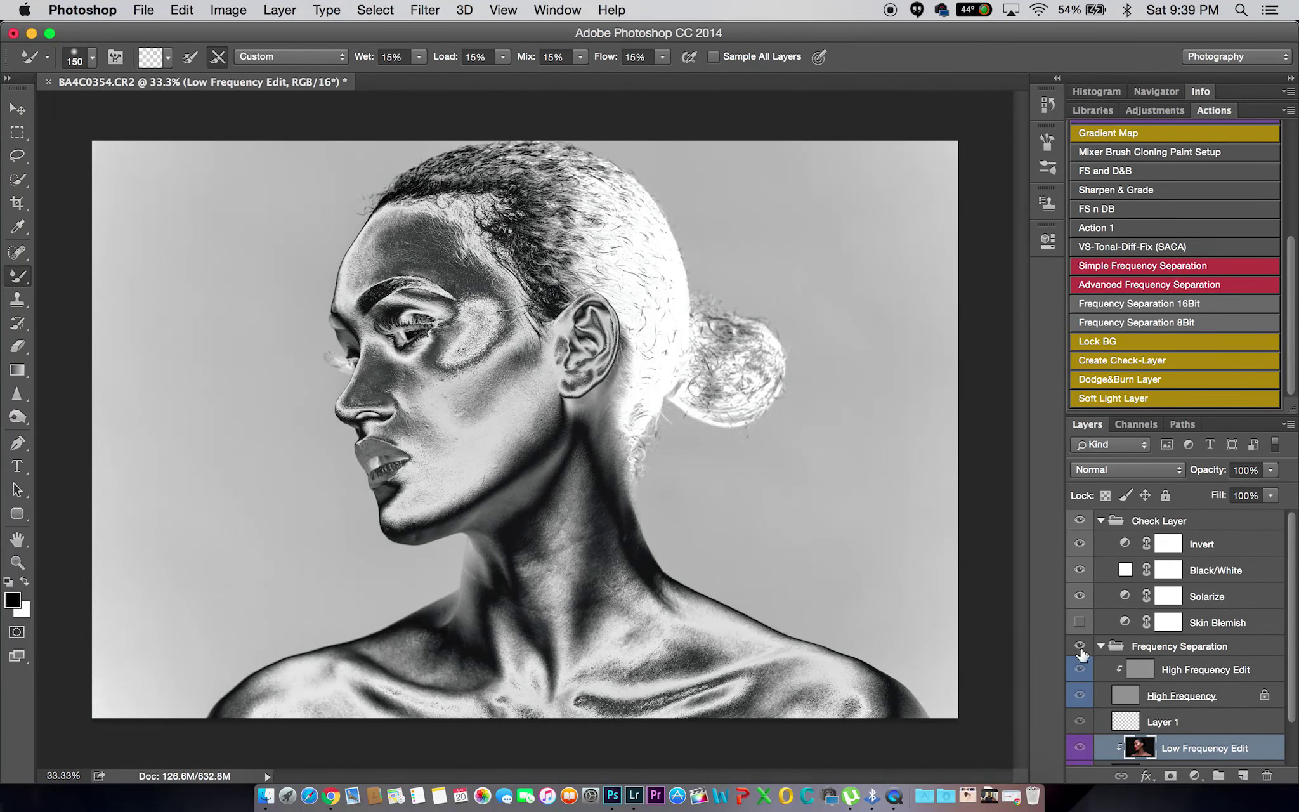
pyautogui.click(1079, 520)
pyautogui.click(1101, 521)
# Compare the retouch with the original by toggling the Frequency Separation group
pyautogui.press(']')
pyautogui.press(']')
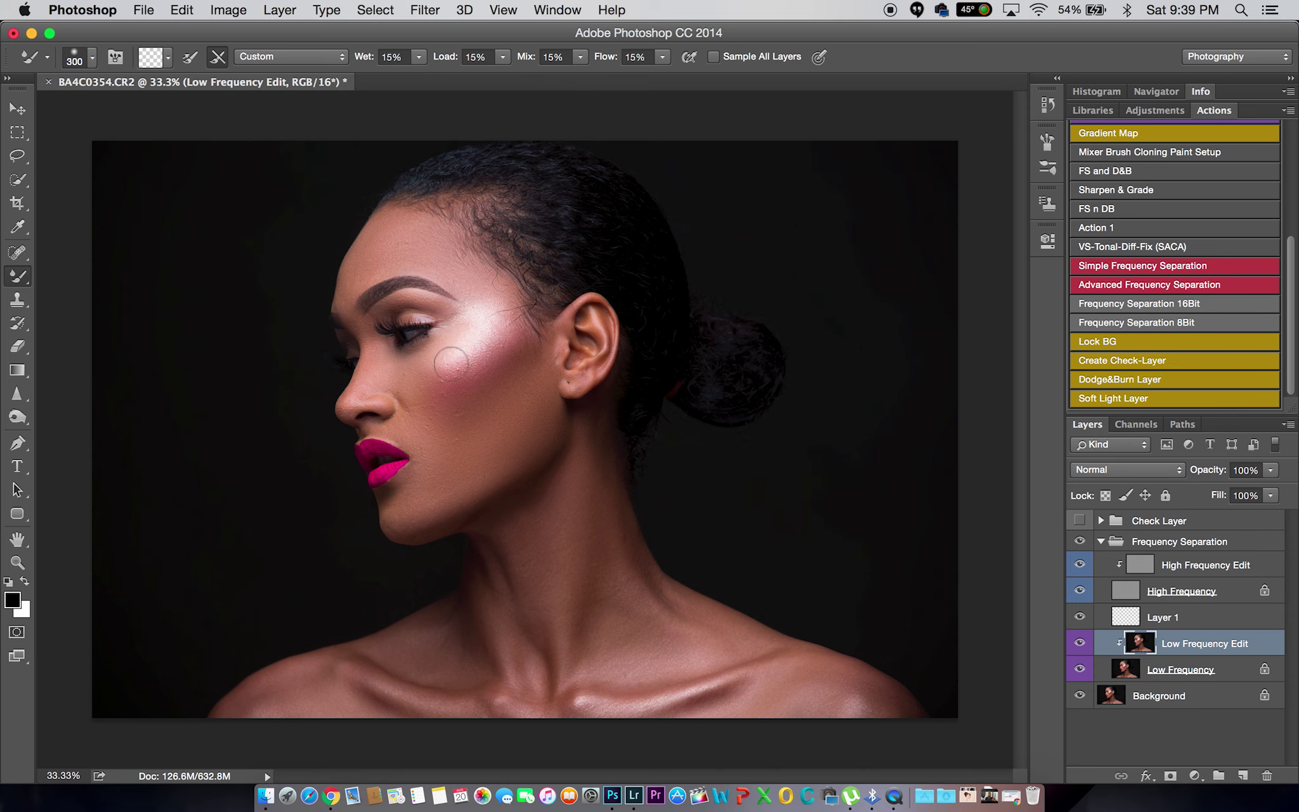
pyautogui.press(']')
pyautogui.press(']')
pyautogui.press(']')
pyautogui.hotkey('ctrl', '-')
pyautogui.hotkey('ctrl', '-')
pyautogui.hotkey('ctrl', '-')
pyautogui.click(1080, 541)
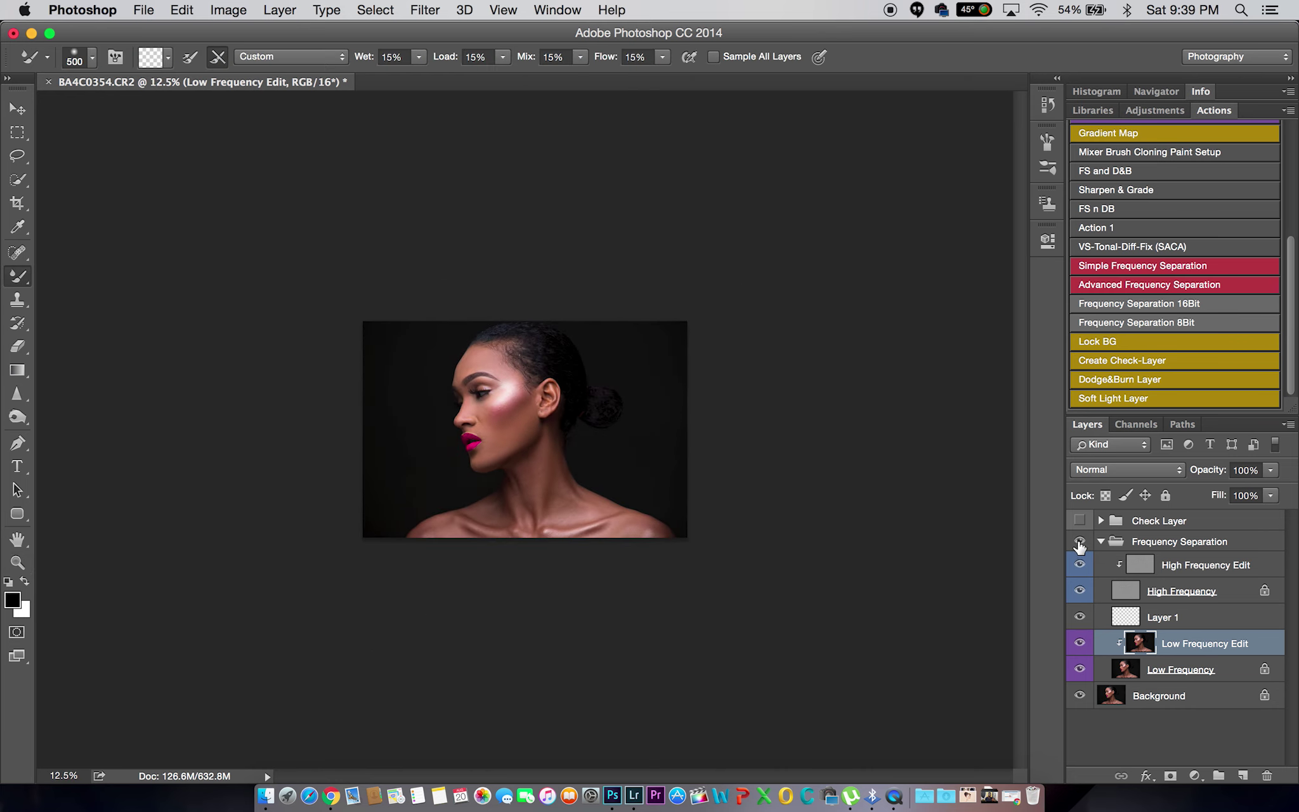
pyautogui.click(1080, 541)
# Blend the cheek with a 400 px brush, then target High Frequency Edit
pyautogui.hotkey('ctrl', '+')
pyautogui.hotkey('ctrl', '+')
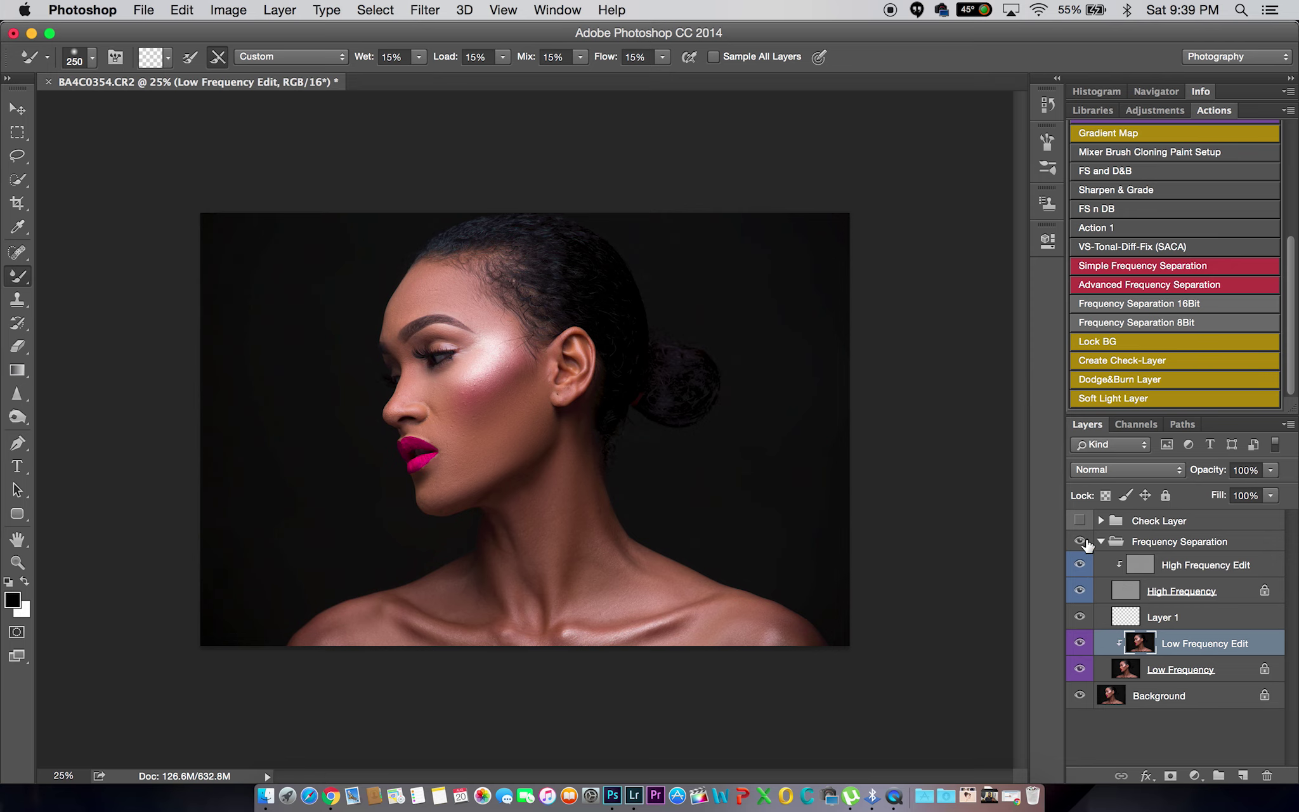
pyautogui.press(']')
pyautogui.press(']')
pyautogui.moveTo(485, 406); pyautogui.dragTo(457, 444)
pyautogui.press('super+minus')
pyautogui.press('super+minus')
pyautogui.press('super+minus')
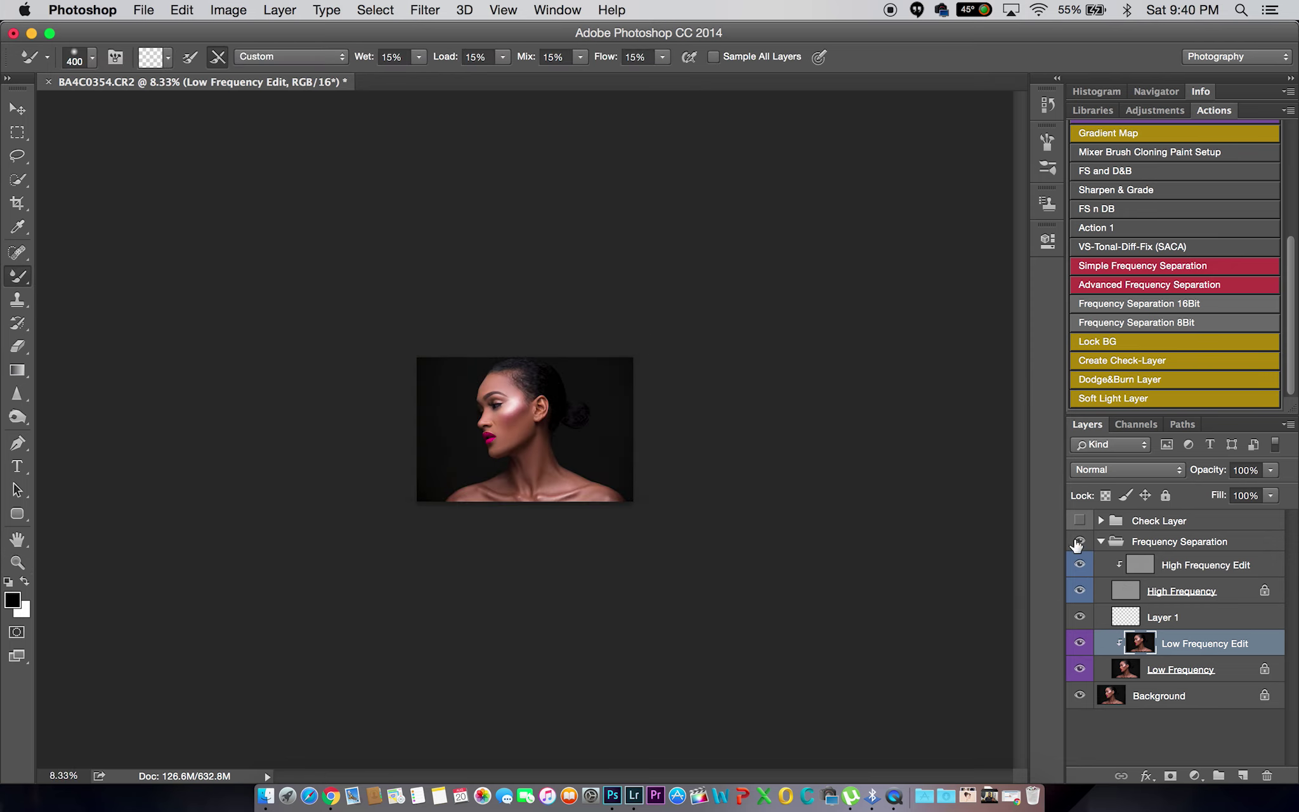
pyautogui.click(1080, 542)
pyautogui.click(1206, 565)
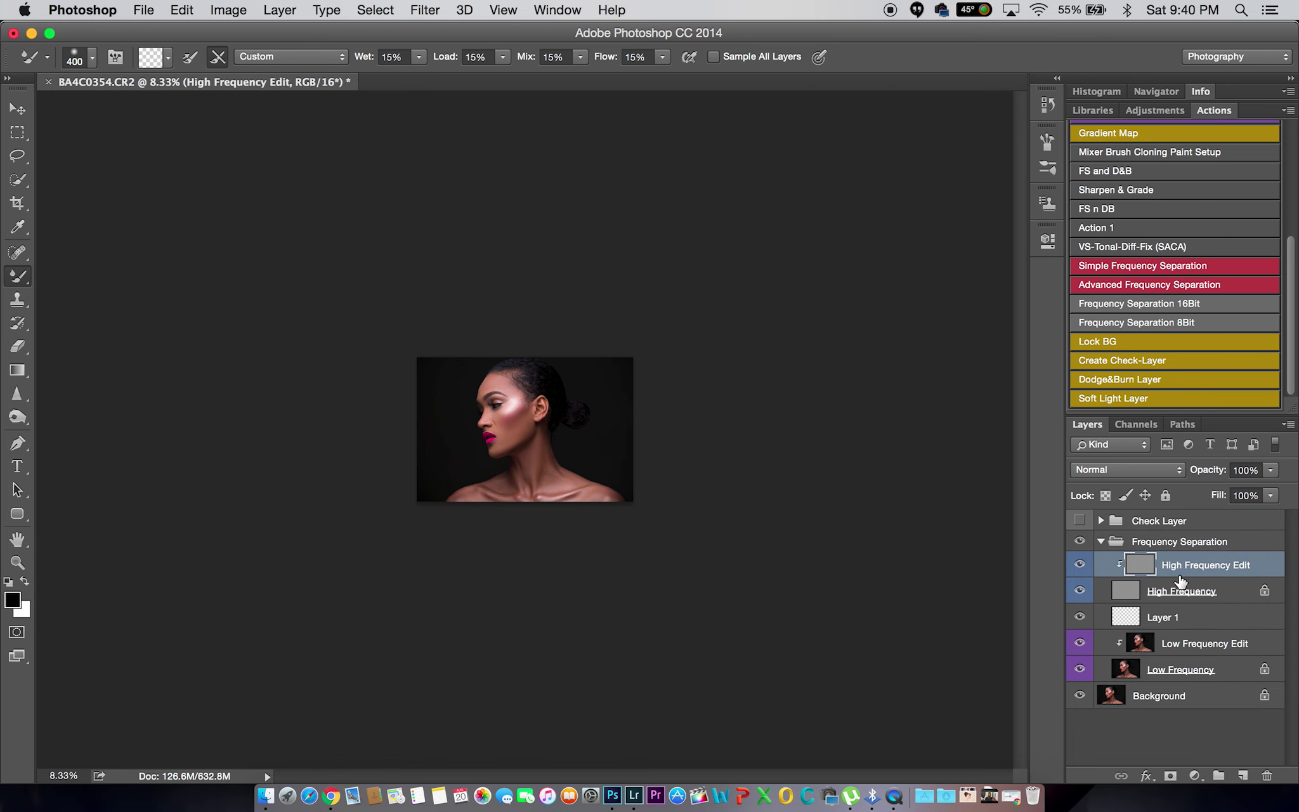
# Zoom to 100% on the cheek and set the Clone Stamp size to 17
pyautogui.press('z')
pyautogui.click(524, 407)
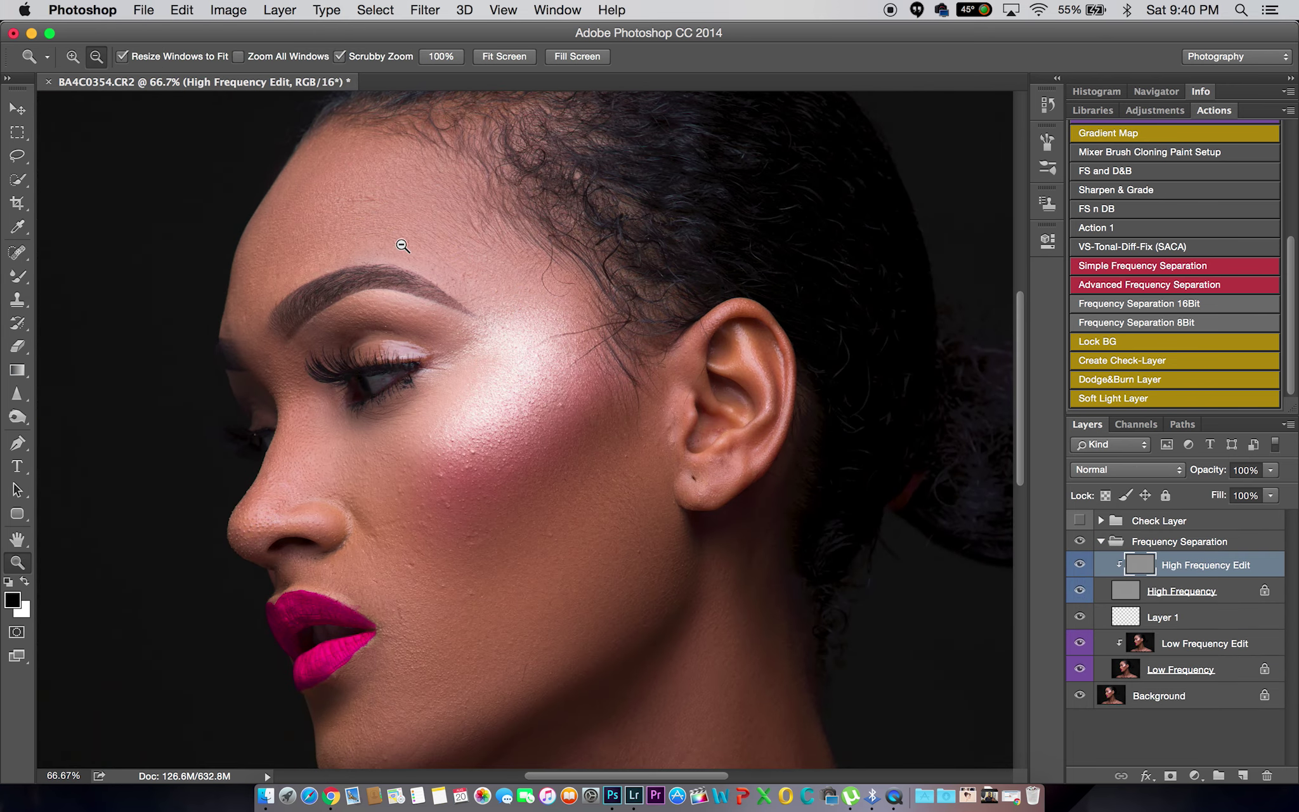
pyautogui.scroll(5, 523, 186)
pyautogui.press('s')
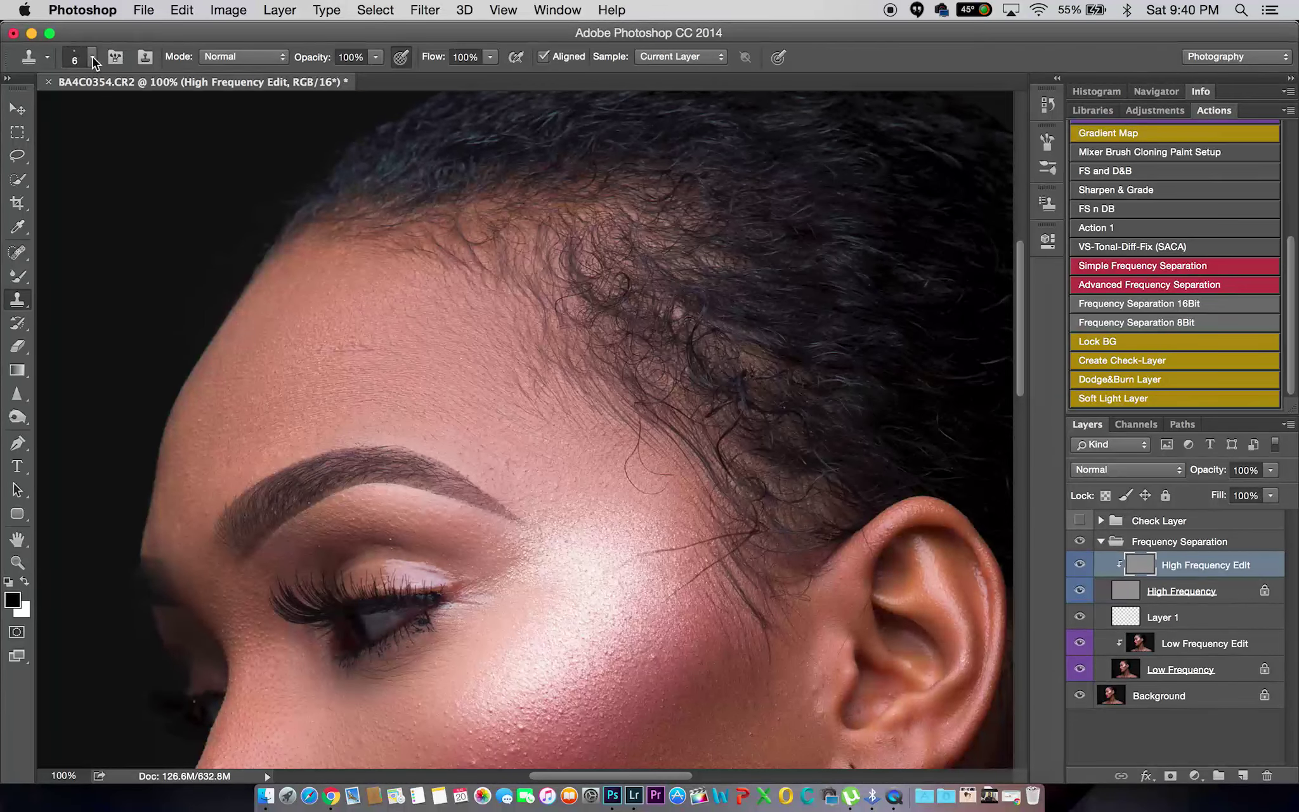
pyautogui.click(93, 57)
pyautogui.write('17')
pyautogui.press('Return')
# Clone away the stray hairline hair and a small cheek blemish
pyautogui.press(']')
pyautogui.press(']')
pyautogui.click(692, 296)
pyautogui.click(783, 293)
pyautogui.click(632, 571)
pyautogui.scroll(-5, 746, 712)
pyautogui.hscroll(-2, 746, 712)
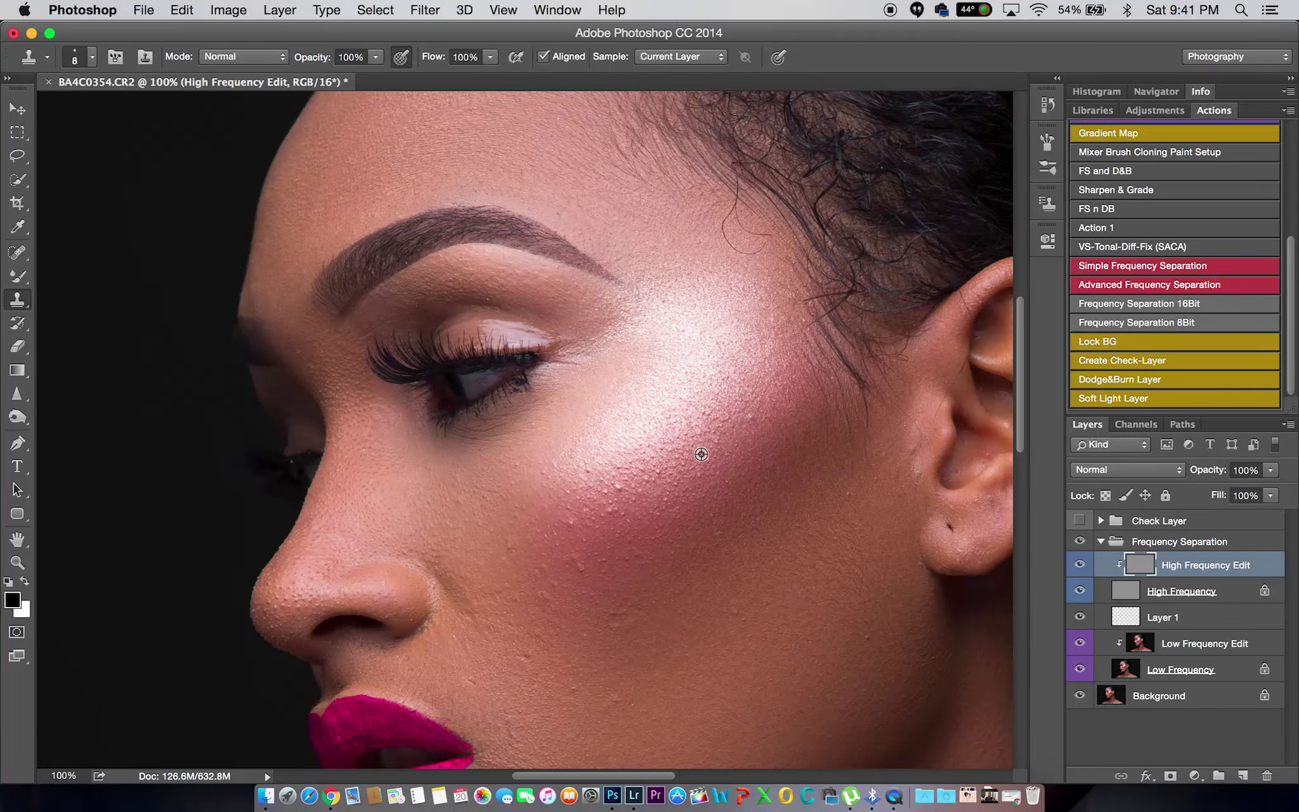
pyautogui.keyDown('alt'); pyautogui.click(807, 639); pyautogui.keyUp('alt')
pyautogui.click(866, 640)
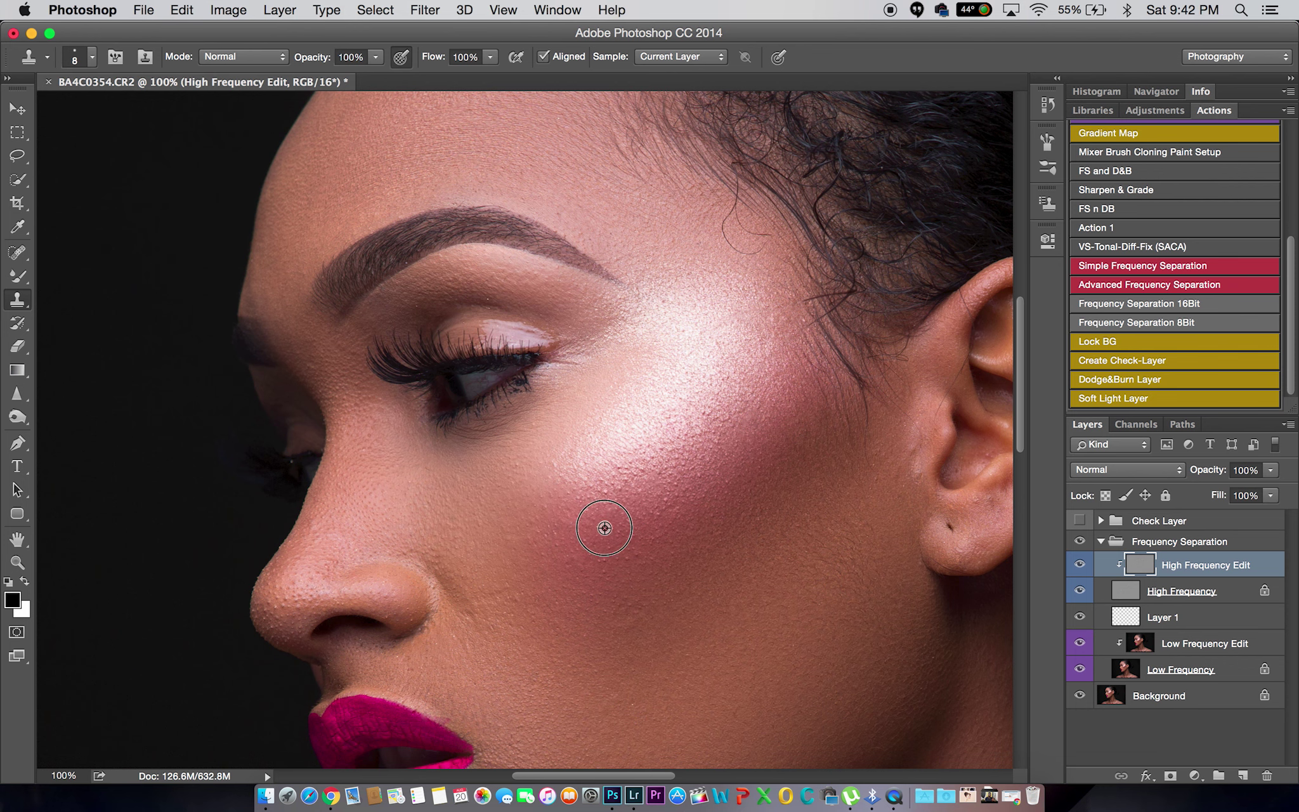
# Magnify the cheek skin to 200%
pyautogui.scroll(-5, 711, 412)
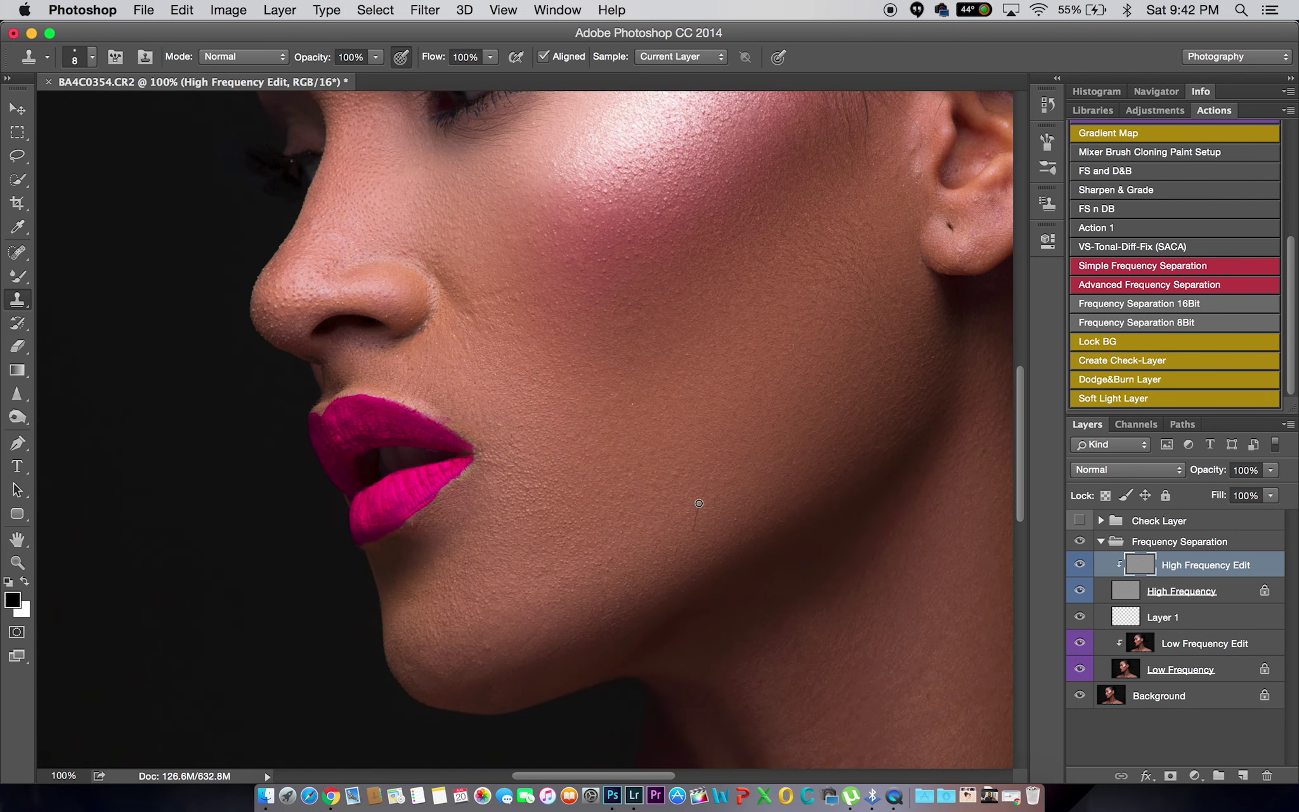
pyautogui.scroll(3, 775, 413)
pyautogui.hscroll(2, 775, 413)
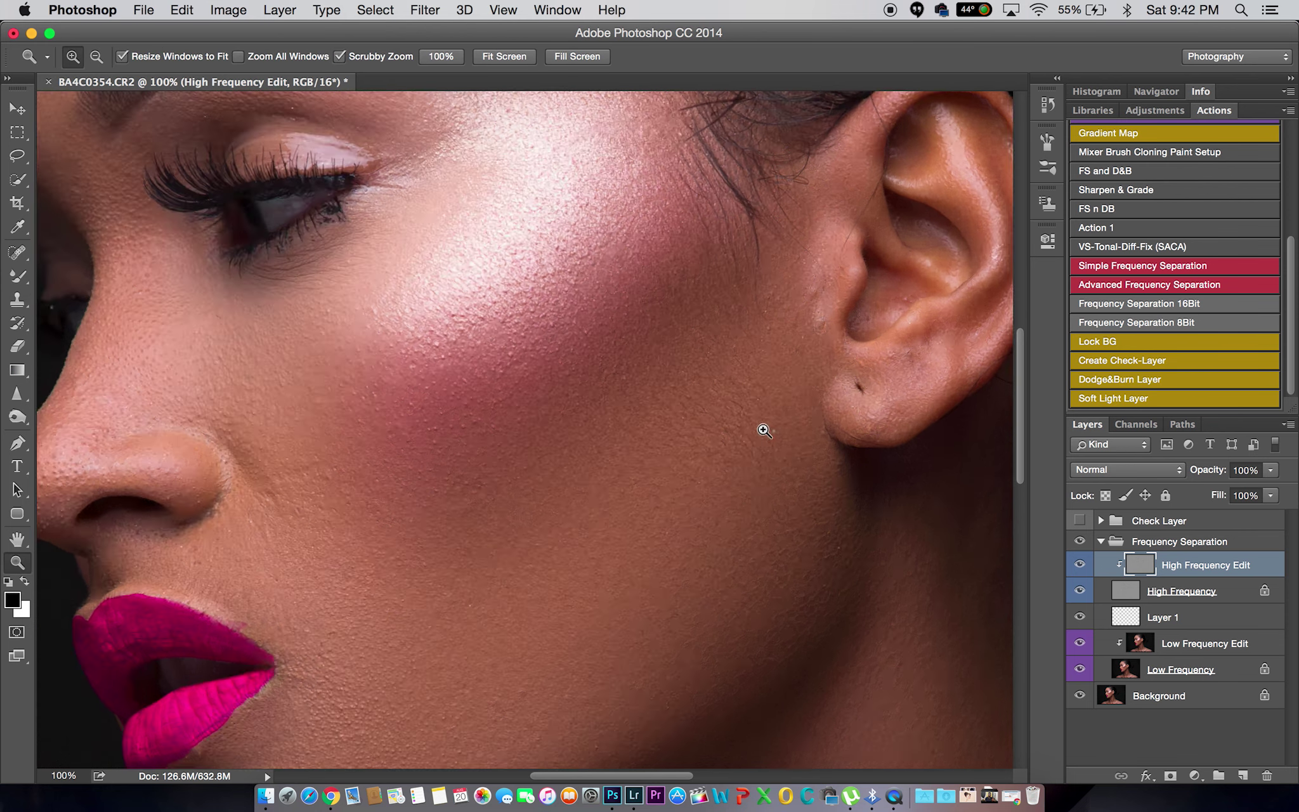
pyautogui.keyDown('super'); pyautogui.click(749, 412); pyautogui.keyUp('super')
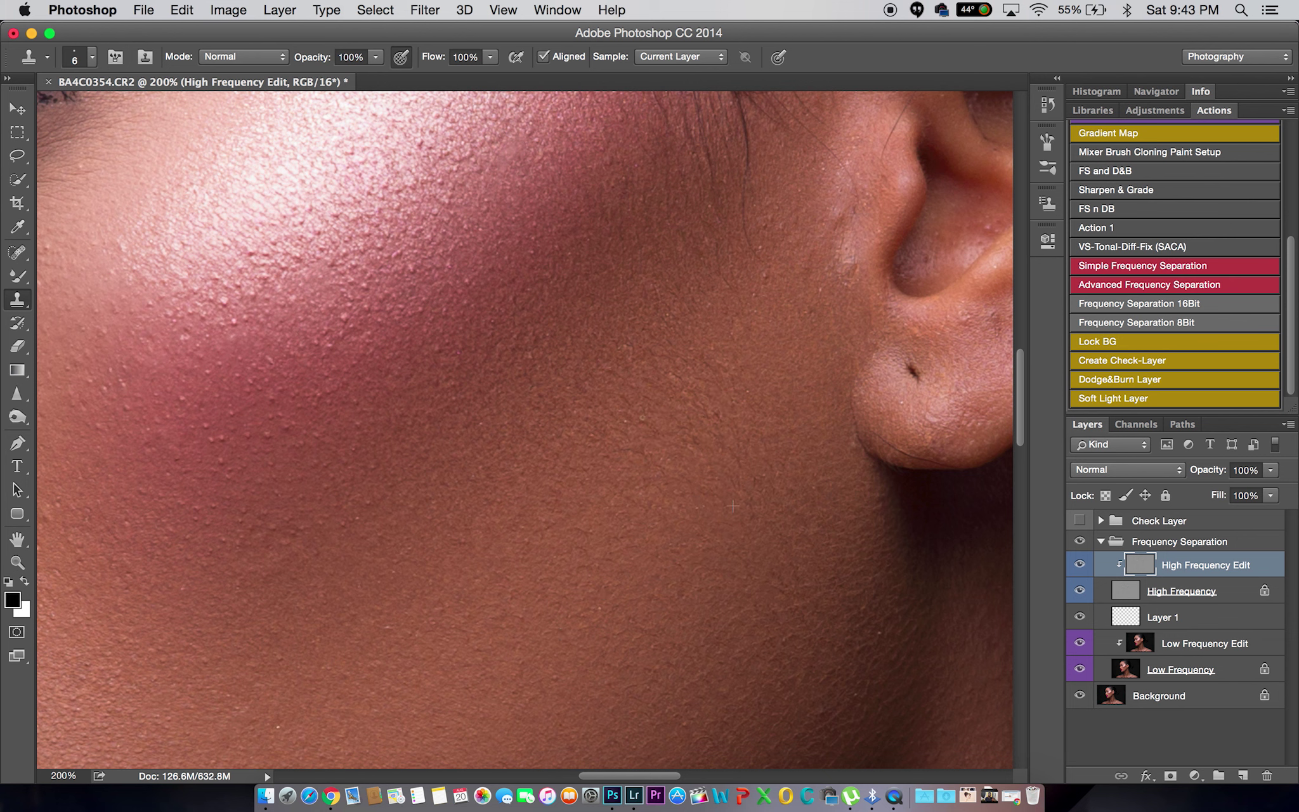
# Stamp clean texture over cheek blemishes and sample a new lower patch of skin
pyautogui.keyDown('alt'); pyautogui.click(784, 315); pyautogui.keyUp('alt')
pyautogui.click(746, 232)
pyautogui.scroll(-5, 525, 430)
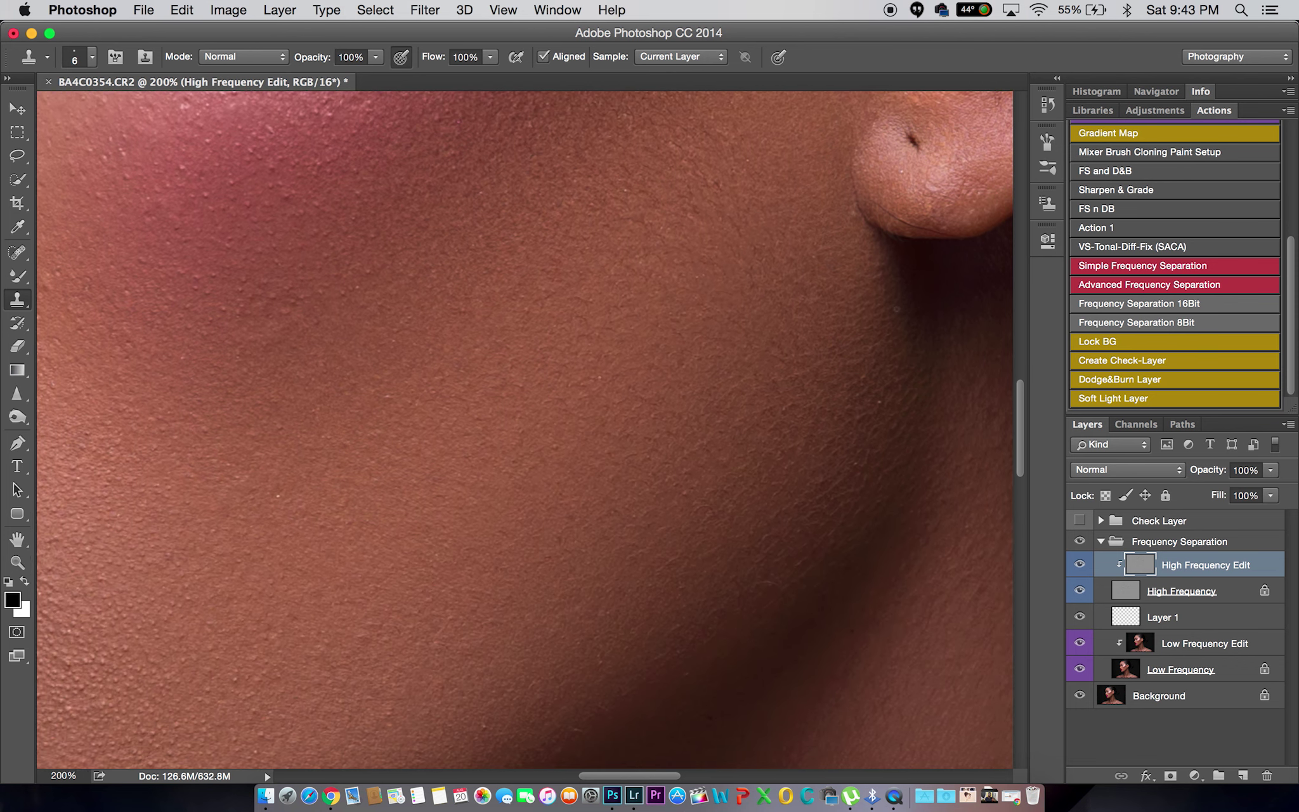
pyautogui.scroll(-5, 526, 430)
pyautogui.scroll(-2, 525, 430)
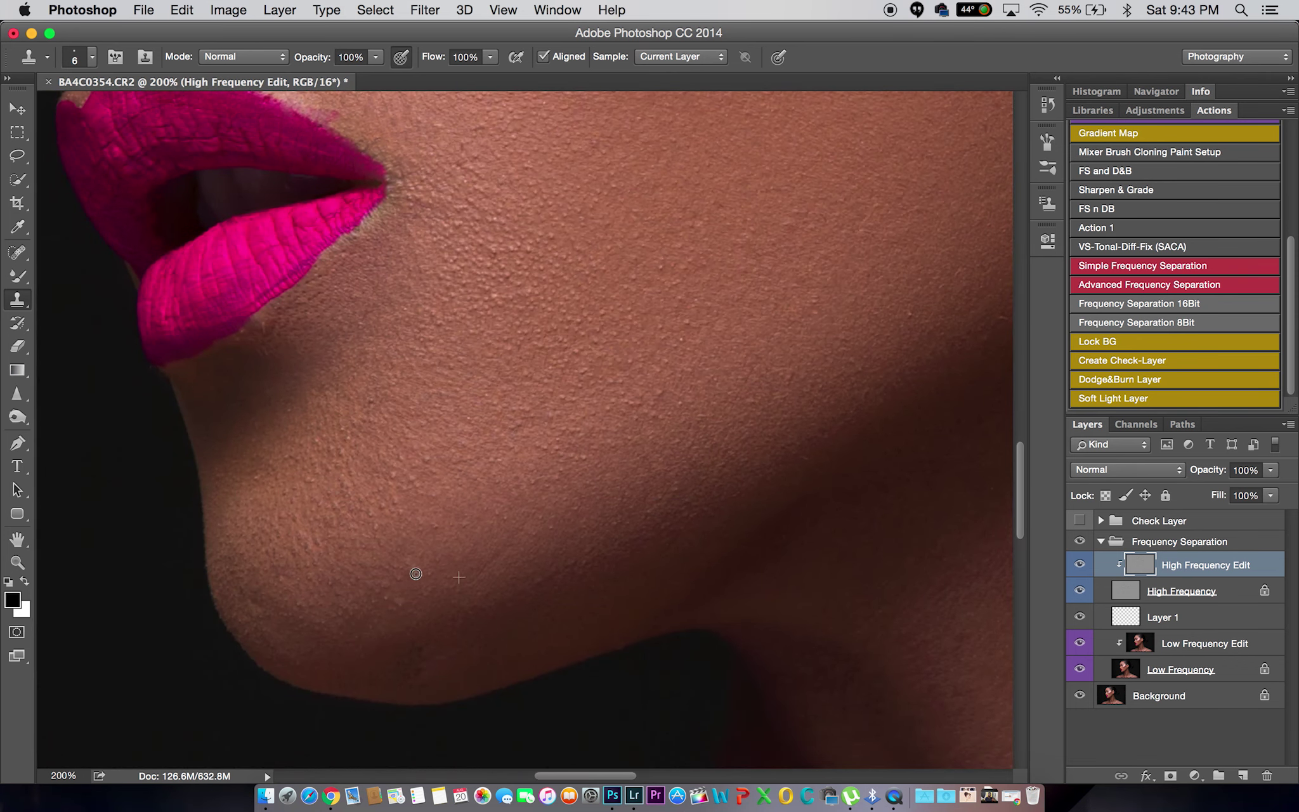
pyautogui.keyDown('alt'); pyautogui.click(433, 566); pyautogui.keyUp('alt')
pyautogui.scroll(5, 438, 341)
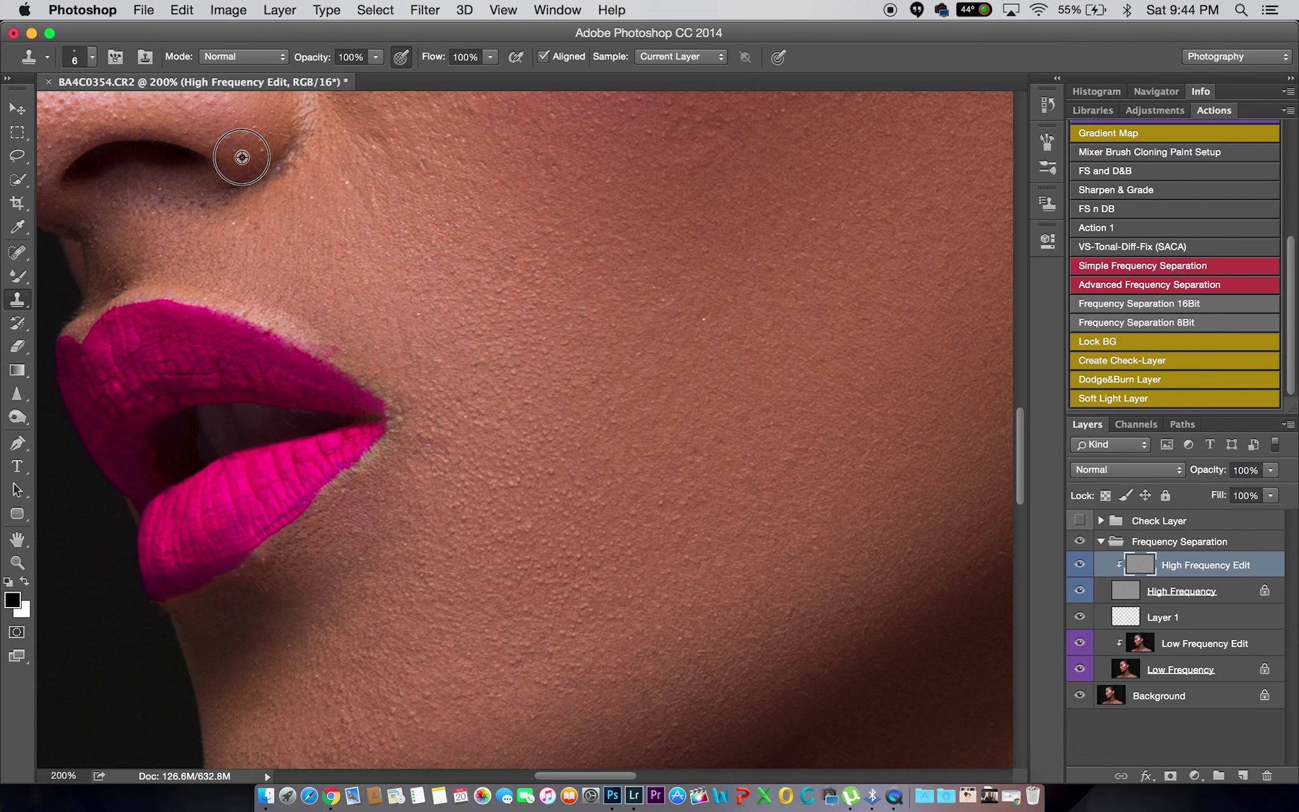
# Clone over the nostril crease, lip-corner spot and side of the nose
pyautogui.moveTo(241, 159); pyautogui.dragTo(257, 152)
pyautogui.click(337, 351)
pyautogui.scroll(10, 365, 424)
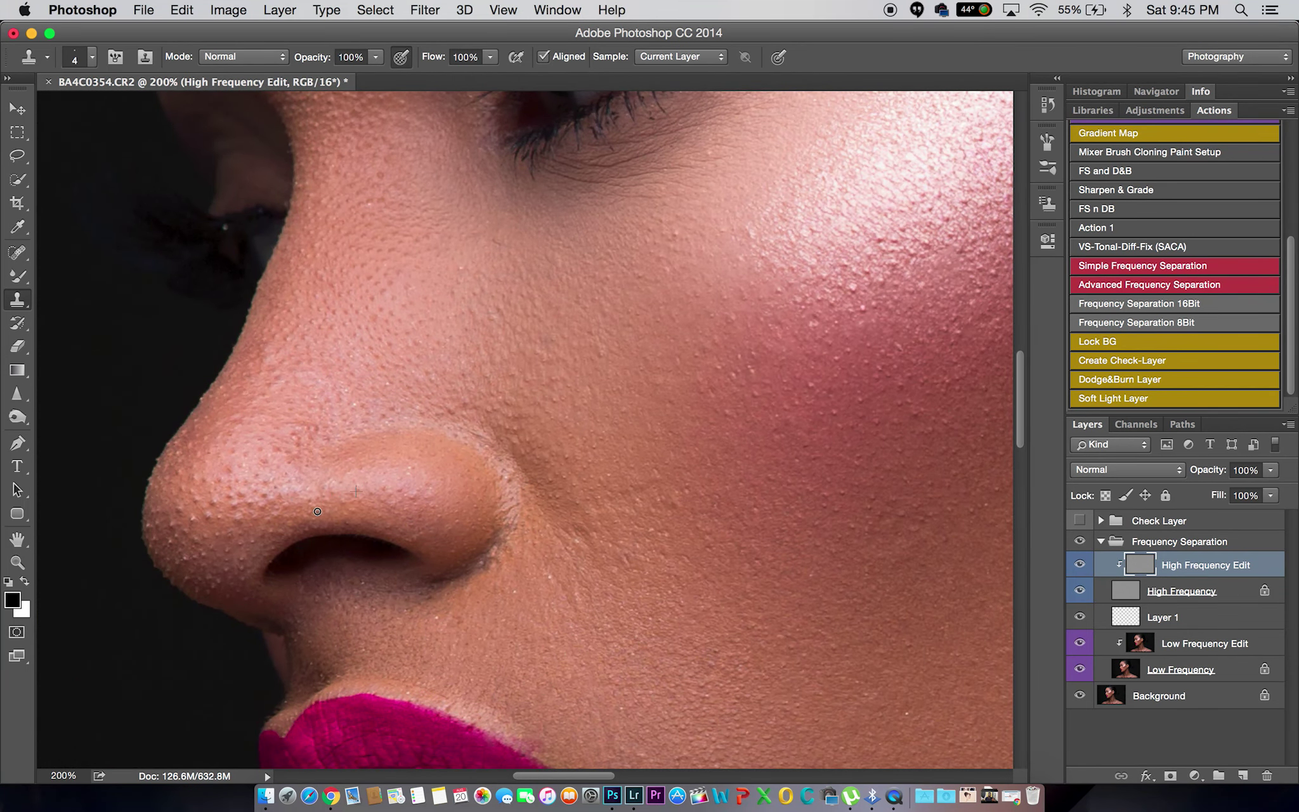
pyautogui.keyDown('alt'); pyautogui.click(239, 572); pyautogui.keyUp('alt')
pyautogui.click(220, 576)
pyautogui.keyDown('alt'); pyautogui.click(218, 555); pyautogui.keyUp('alt')
# Outline the nose-tip blemish with the Content-Aware Patch Tool
pyautogui.press('j')
pyautogui.hotkey('shift', 'j')
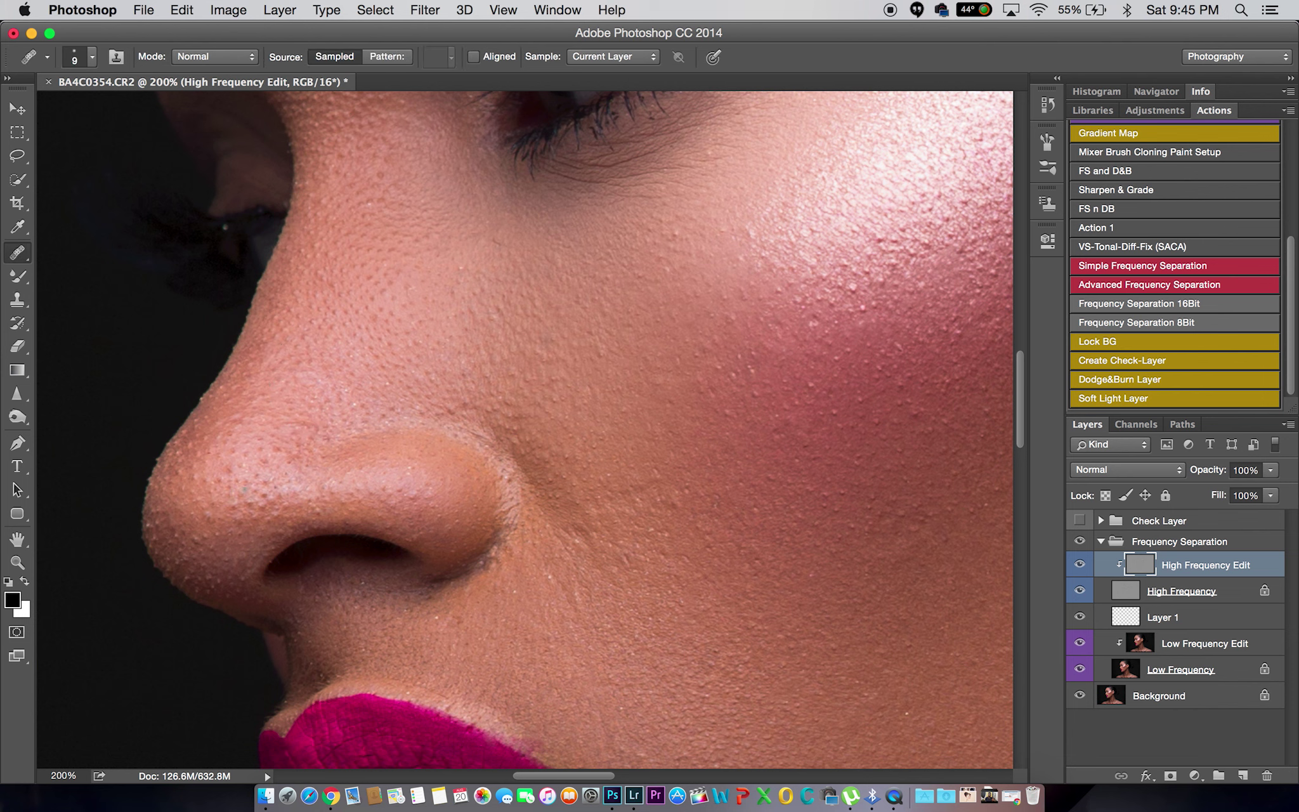
pyautogui.scroll(1, 213, 552)
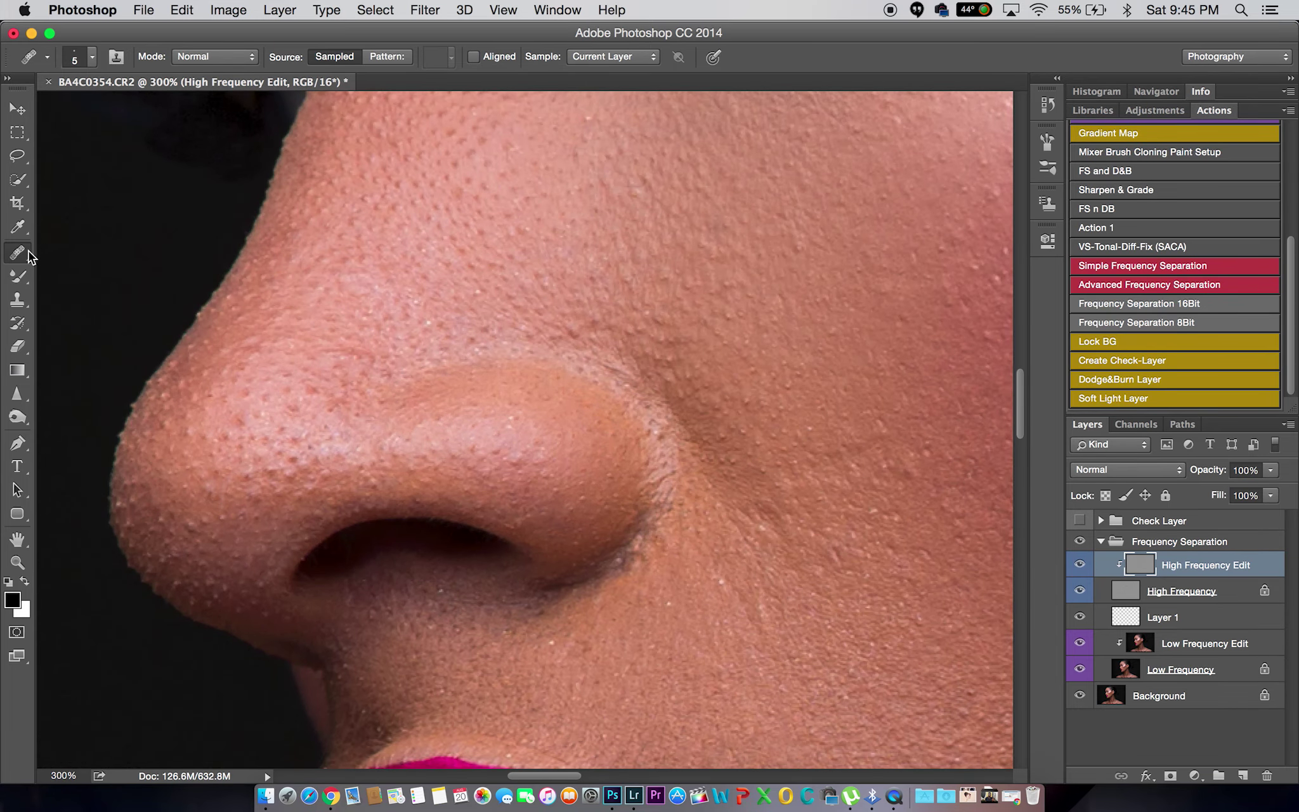
pyautogui.moveTo(28, 256); pyautogui.dragTo(76, 278)
pyautogui.moveTo(232, 583)
pyautogui.mouseDown()
pyautogui.moveTo(206, 611)
pyautogui.moveTo(260, 595)
pyautogui.mouseUp()
pyautogui.click(158, 519)
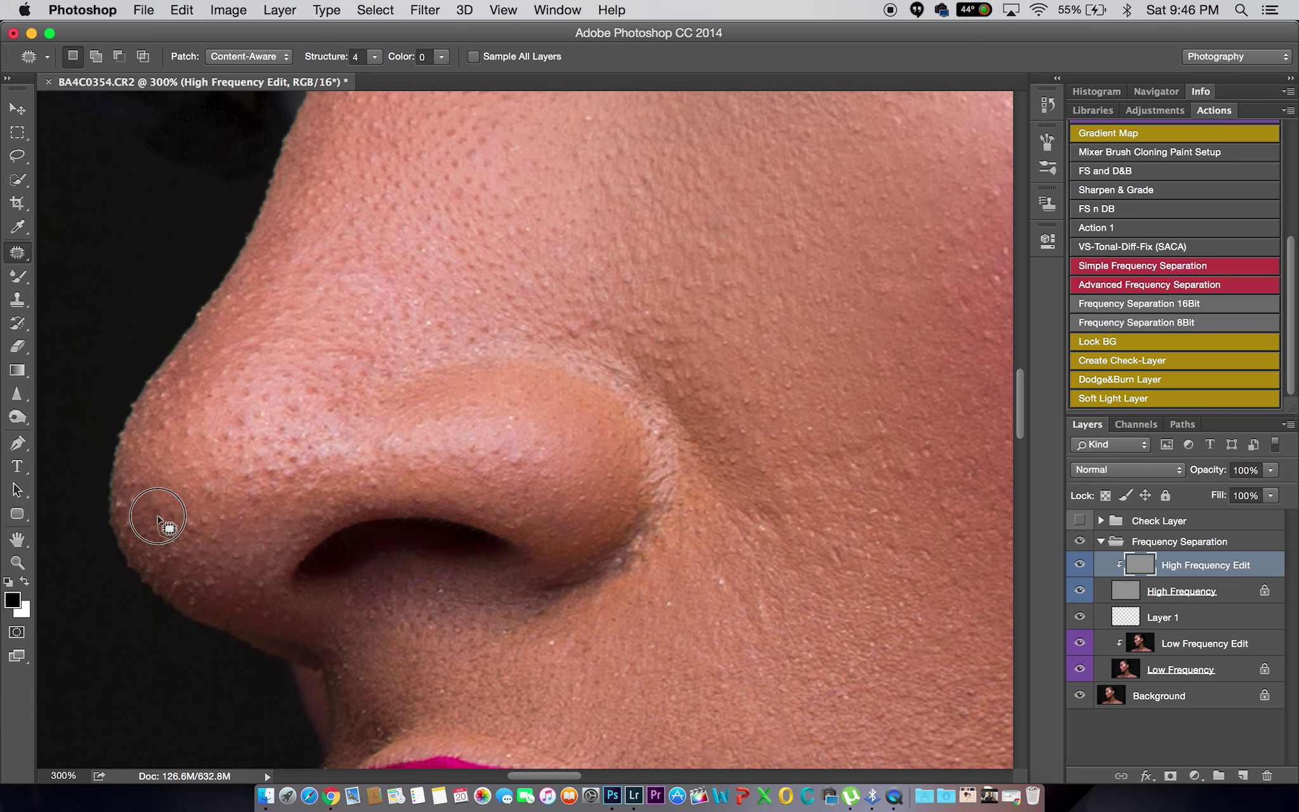
pyautogui.moveTo(157, 519)
pyautogui.mouseDown()
pyautogui.moveTo(171, 539)
pyautogui.moveTo(229, 533)
pyautogui.mouseUp()
# Clone away the spot below the eyebrow with the Clone Stamp
pyautogui.press('s')
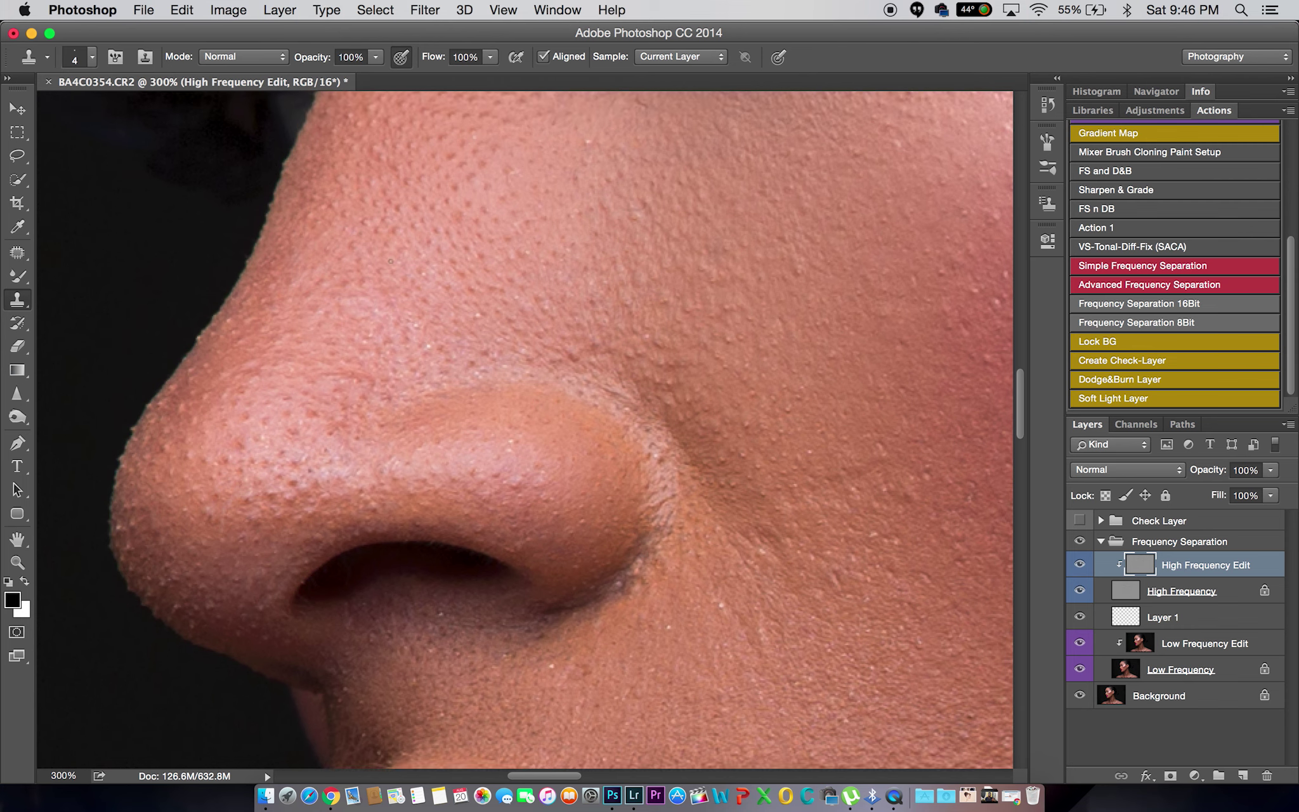
pyautogui.hscroll(10, 335, 239)
pyautogui.scroll(5, 609, 502)
pyautogui.hscroll(-3, 609, 503)
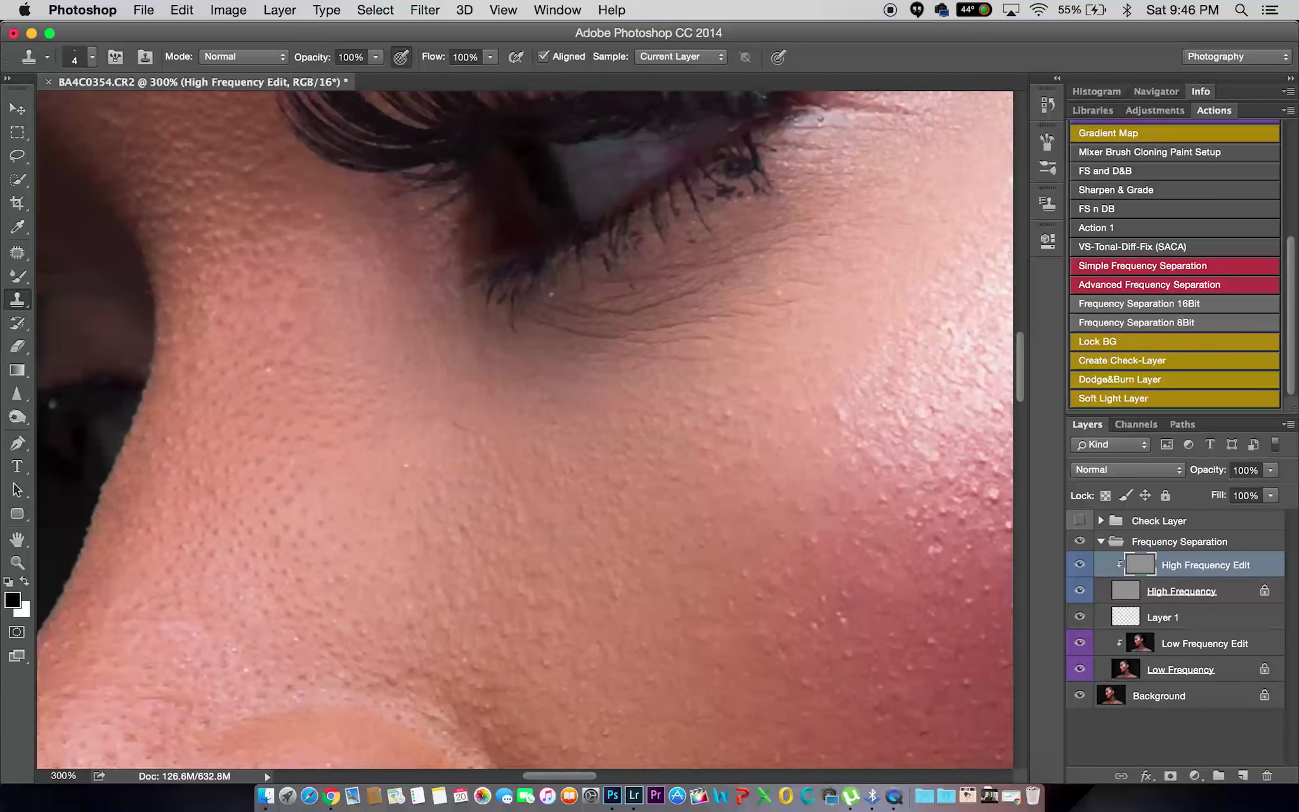
pyautogui.scroll(5, 610, 503)
pyautogui.scroll(3, 609, 503)
pyautogui.keyDown('alt'); pyautogui.click(609, 502); pyautogui.keyUp('alt')
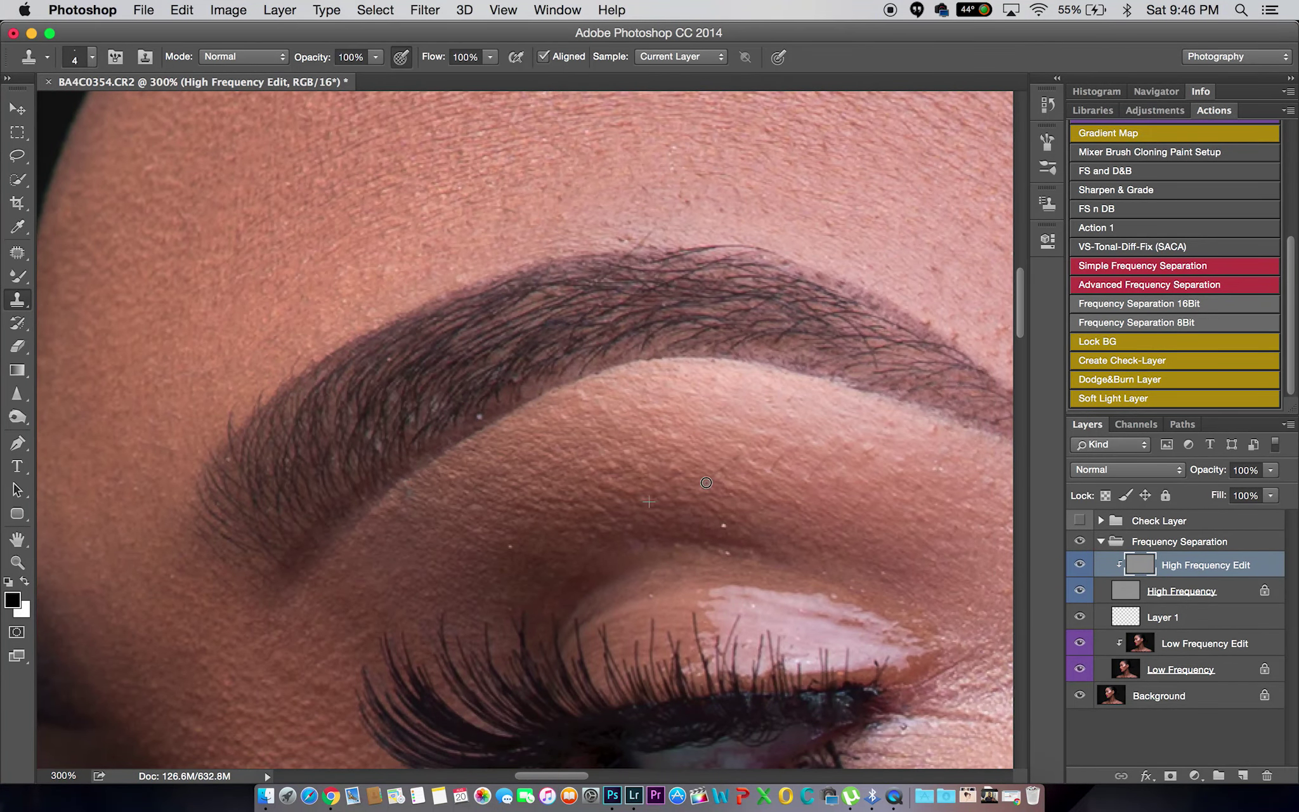
pyautogui.scroll(-3, 750, 492)
pyautogui.hscroll(5, 750, 492)
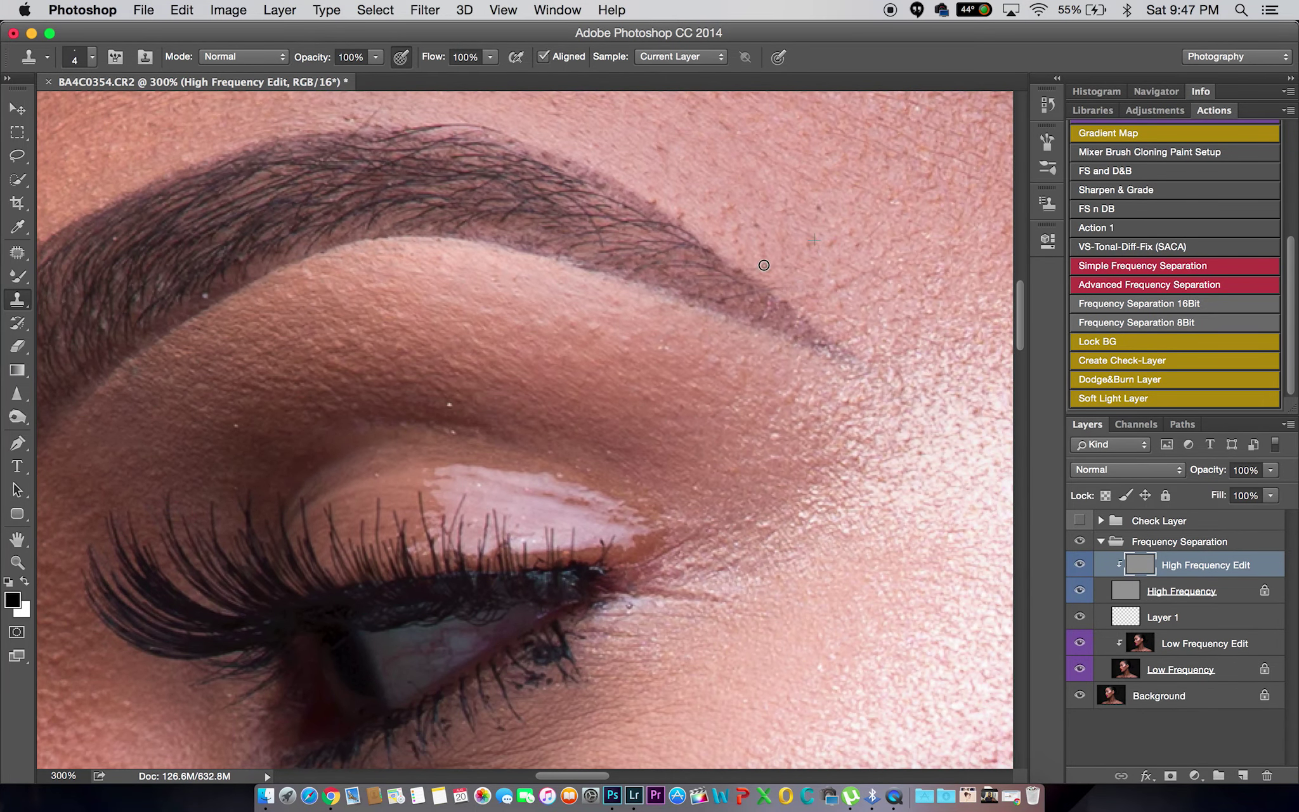
pyautogui.scroll(5, 525, 430)
pyautogui.scroll(-1, 524, 430)
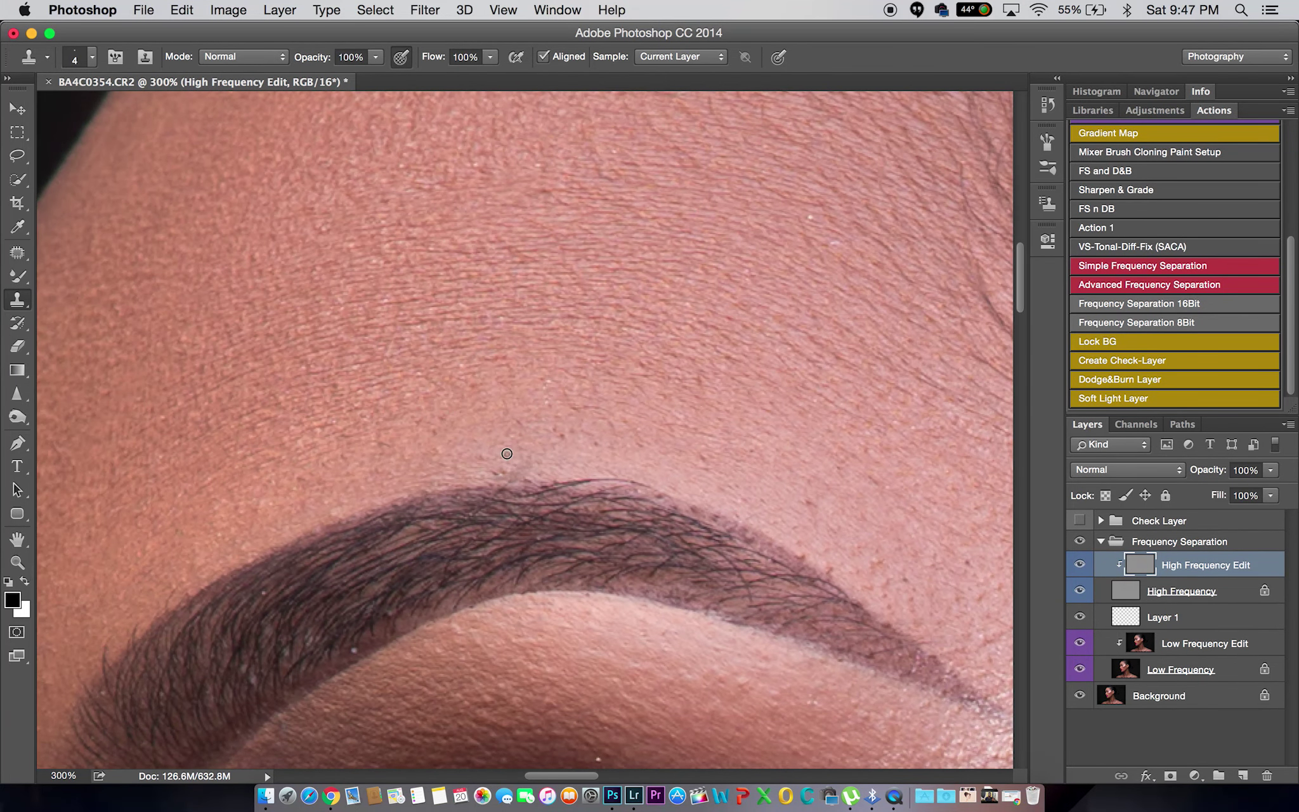
# Zoom to 300% on the cheek below the eye
pyautogui.hotkey('ctrl', '-')
pyautogui.hotkey('ctrl', '-')
pyautogui.press('z')
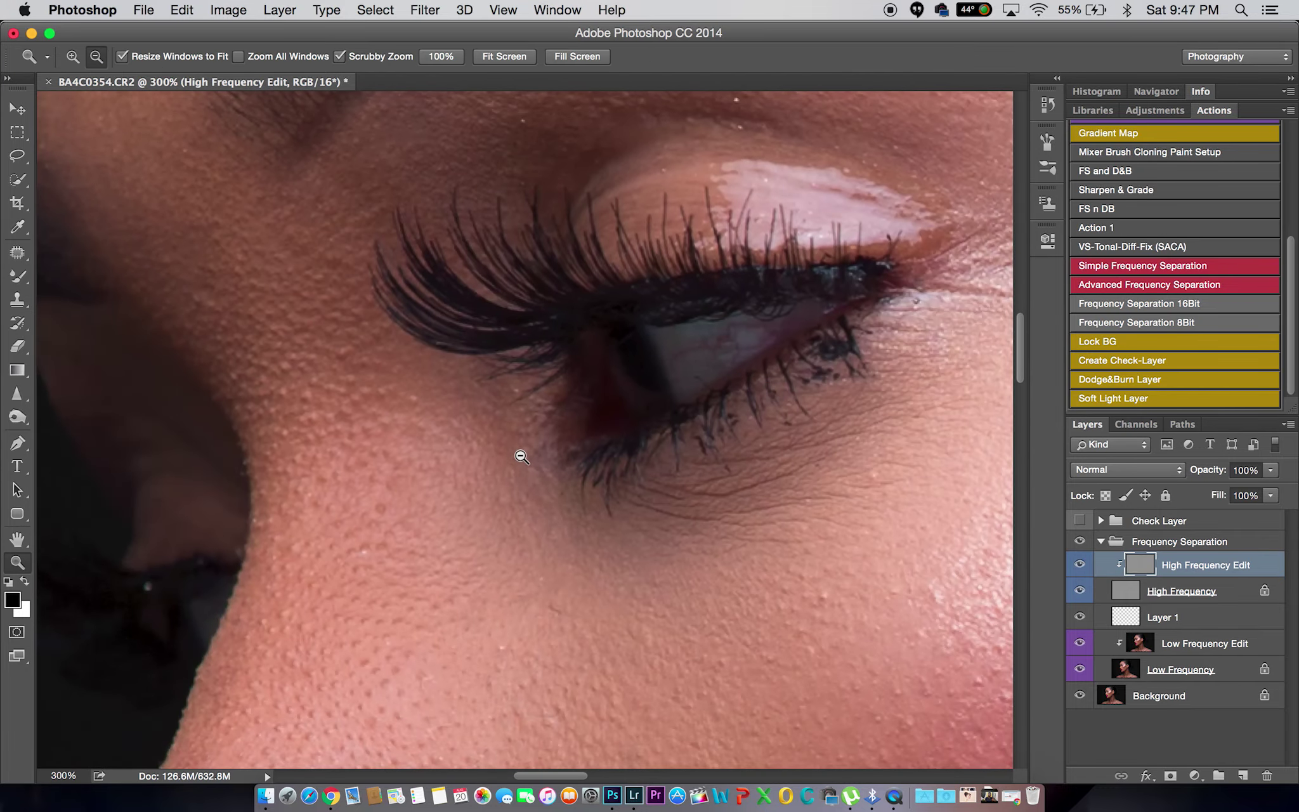
pyautogui.hotkey('ctrl', '-')
pyautogui.press('z')
pyautogui.moveTo(463, 478); pyautogui.dragTo(475, 464)
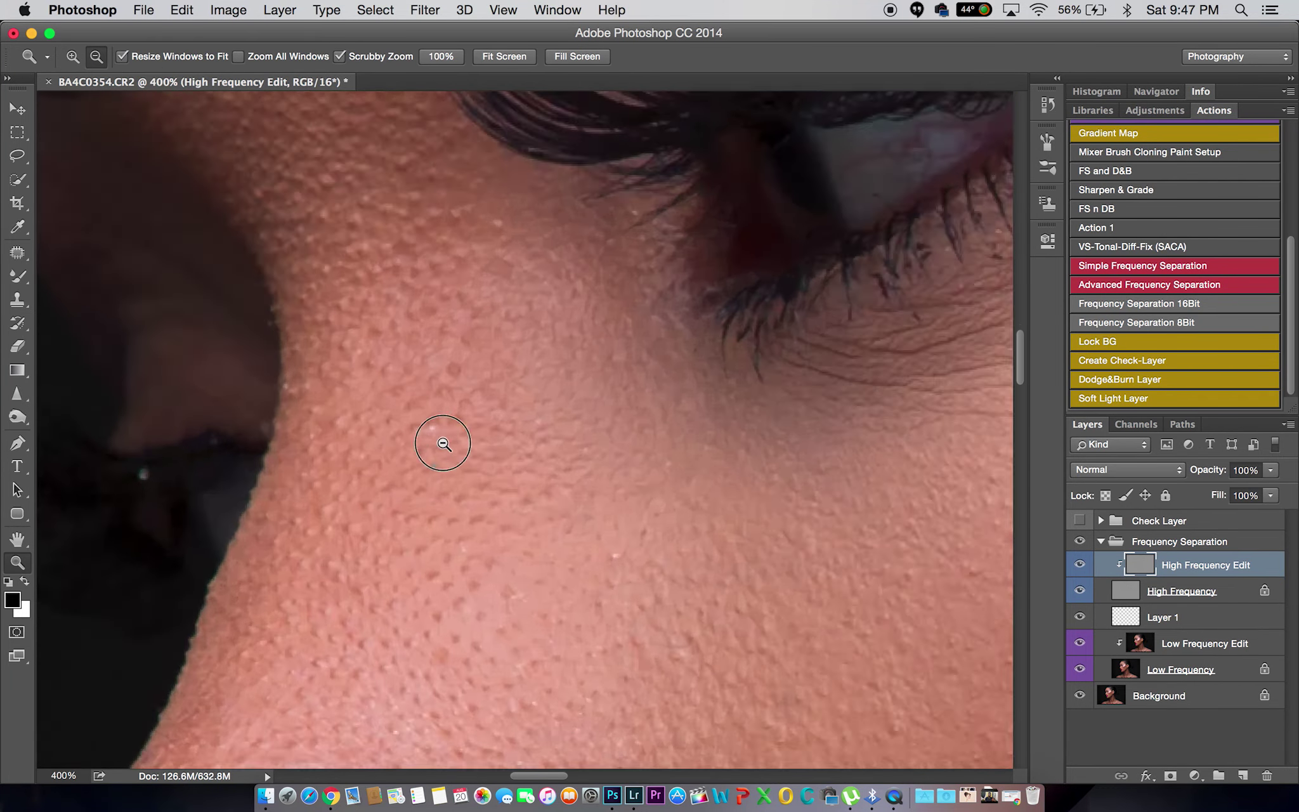
pyautogui.press('s')
pyautogui.scroll(-10, 436, 424)
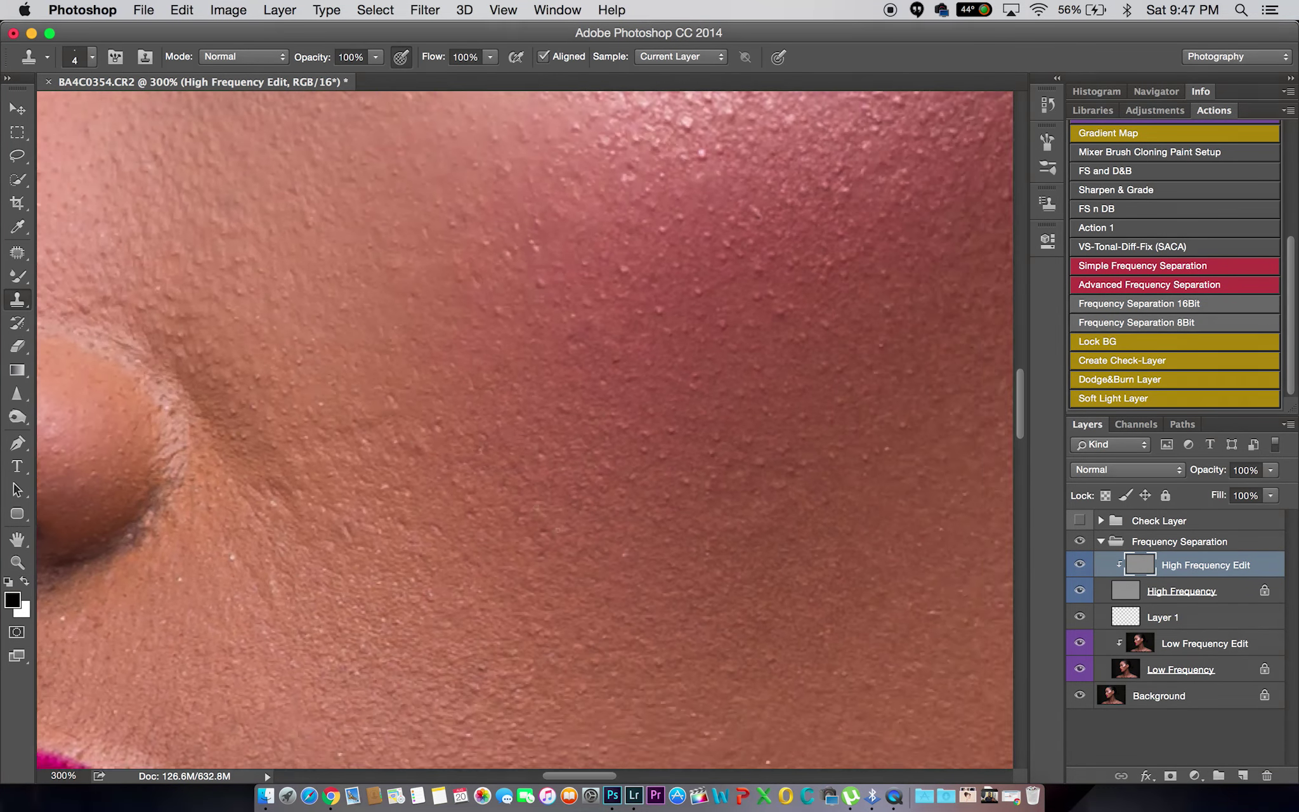
pyautogui.scroll(-3, 437, 423)
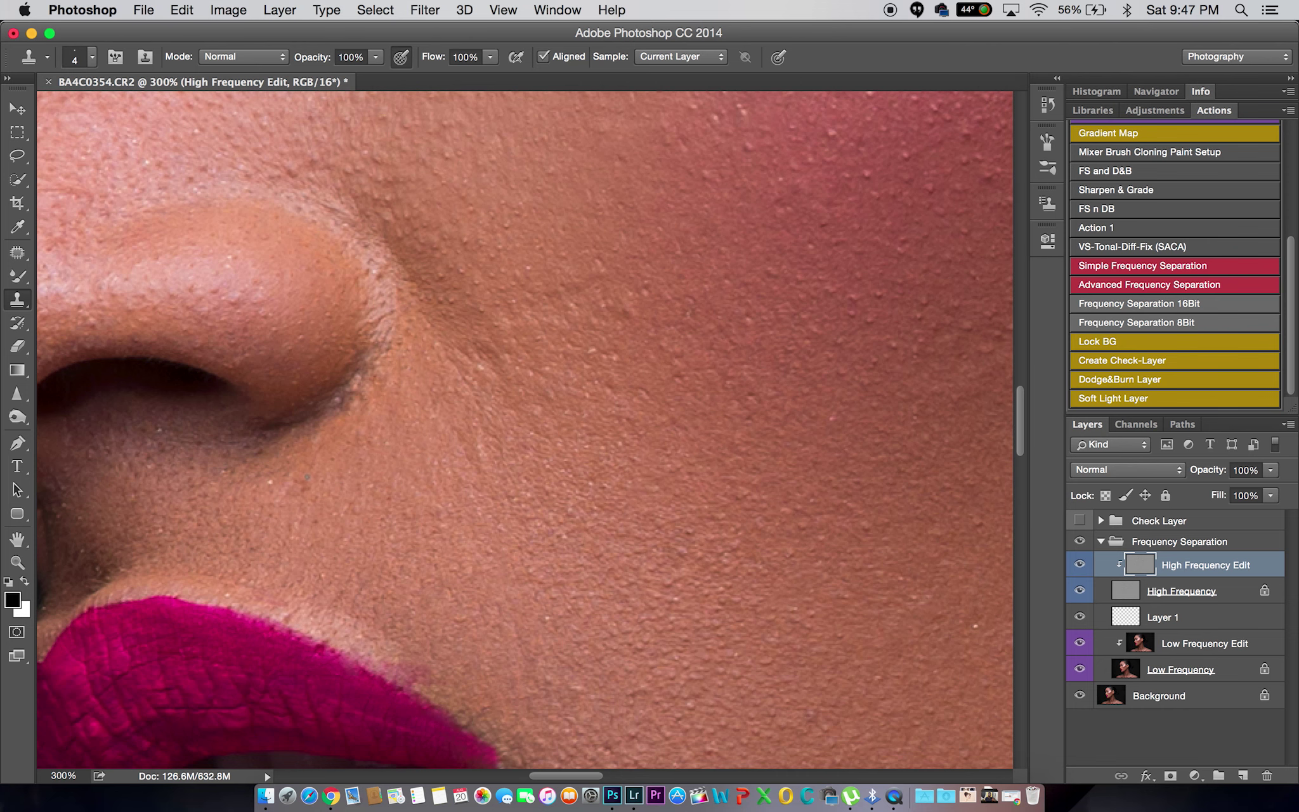
# Rezoom the cheek to 100% and sample clean cheek skin as clone source
pyautogui.press('z')
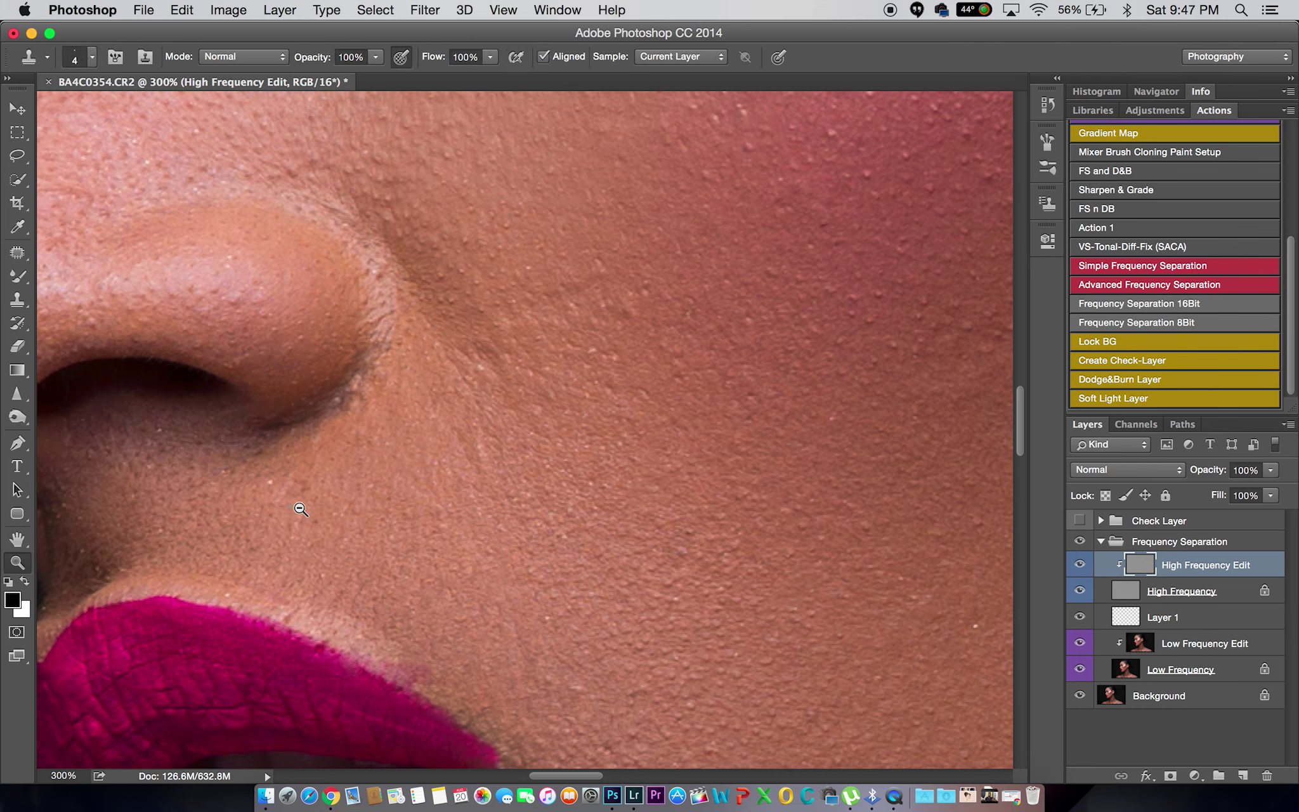
pyautogui.keyDown('alt'); pyautogui.click(391, 508); pyautogui.keyUp('alt')
pyautogui.press('s')
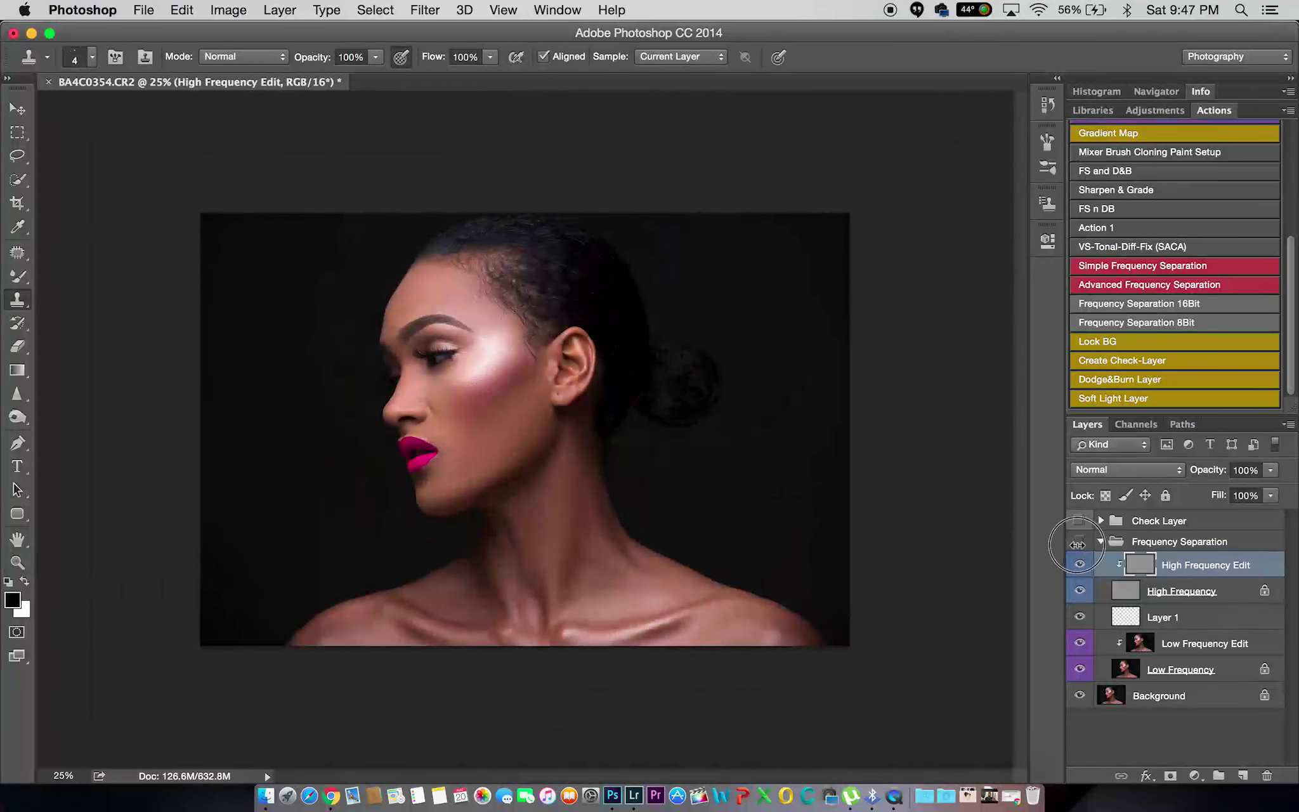
pyautogui.press('z')
pyautogui.click(495, 413)
pyautogui.click(547, 399)
pyautogui.press('s')
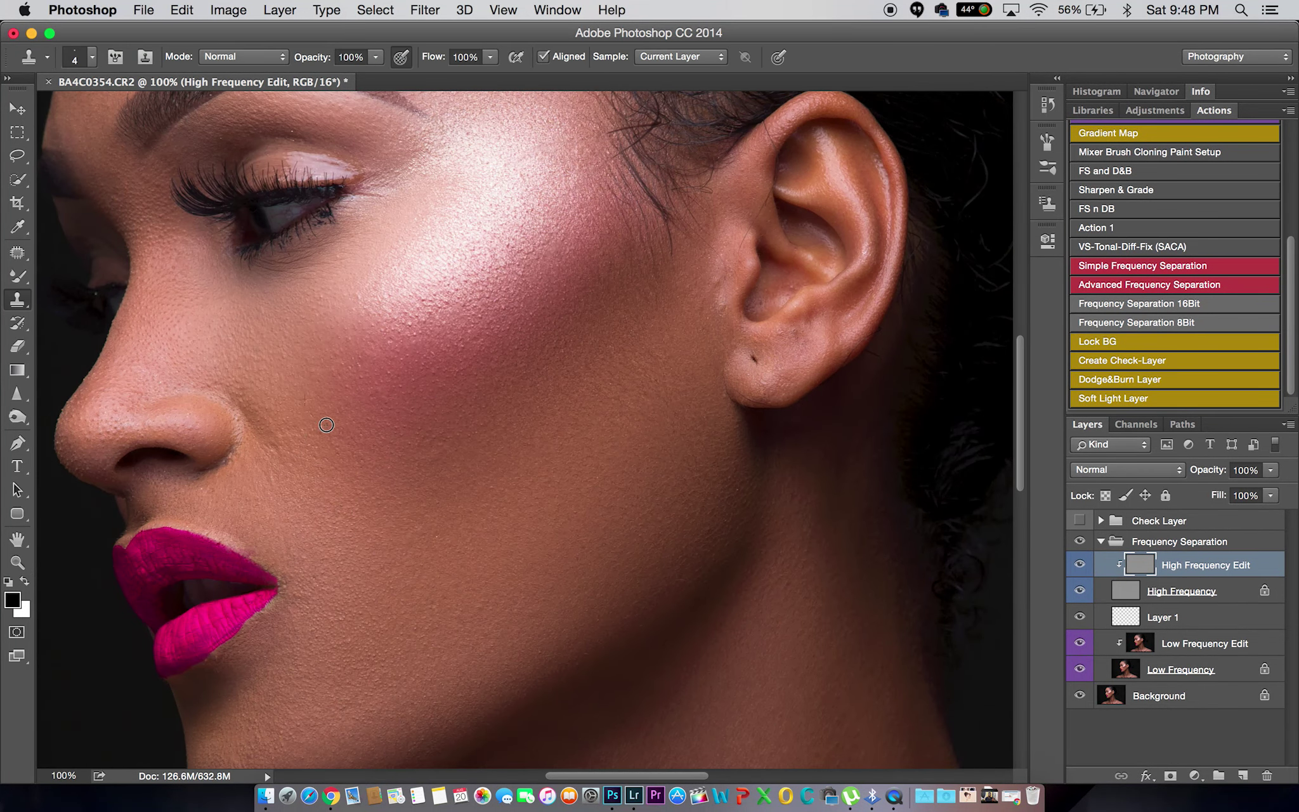
pyautogui.keyDown('alt'); pyautogui.click(432, 469); pyautogui.keyUp('alt')
# Clone away the faint diagonal line beside the ear
pyautogui.scroll(2, 525, 469)
pyautogui.scroll(3, 525, 468)
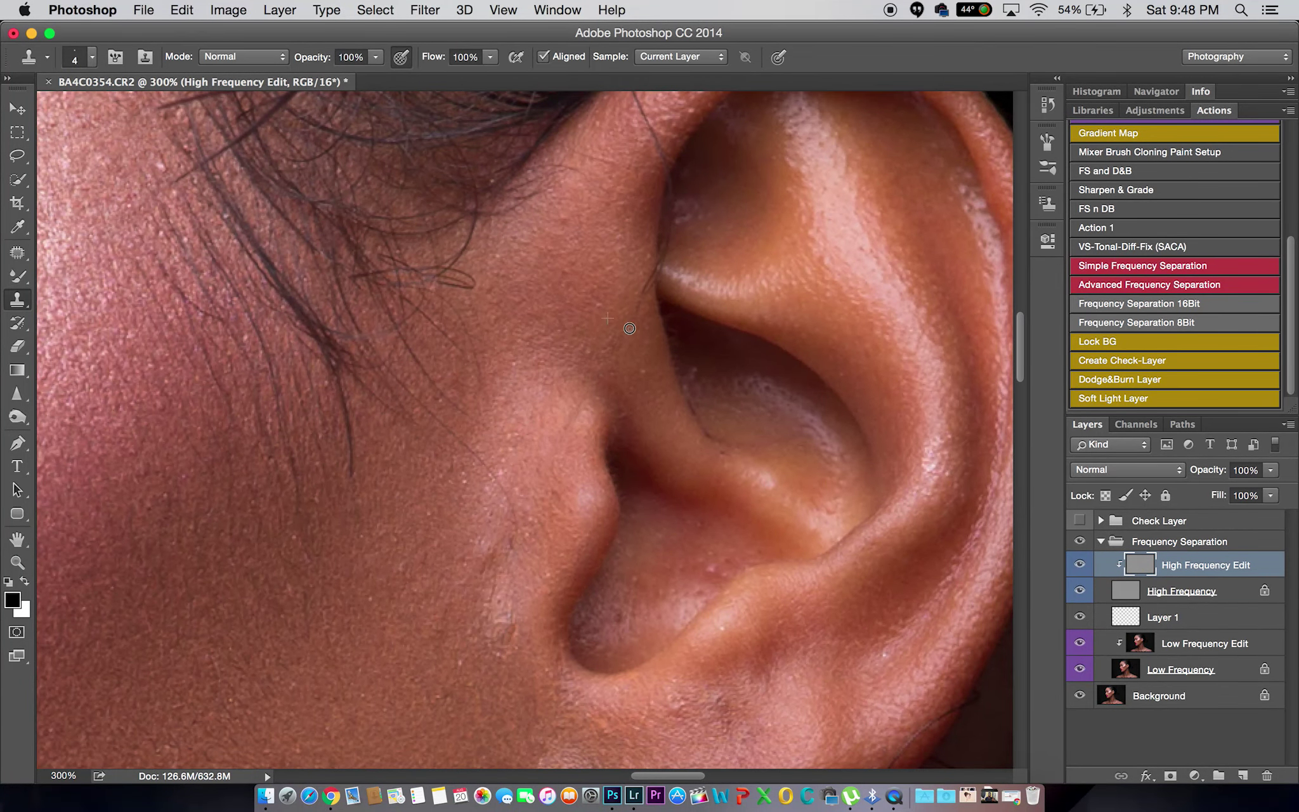
pyautogui.press('z')
pyautogui.scroll(-4, 511, 533)
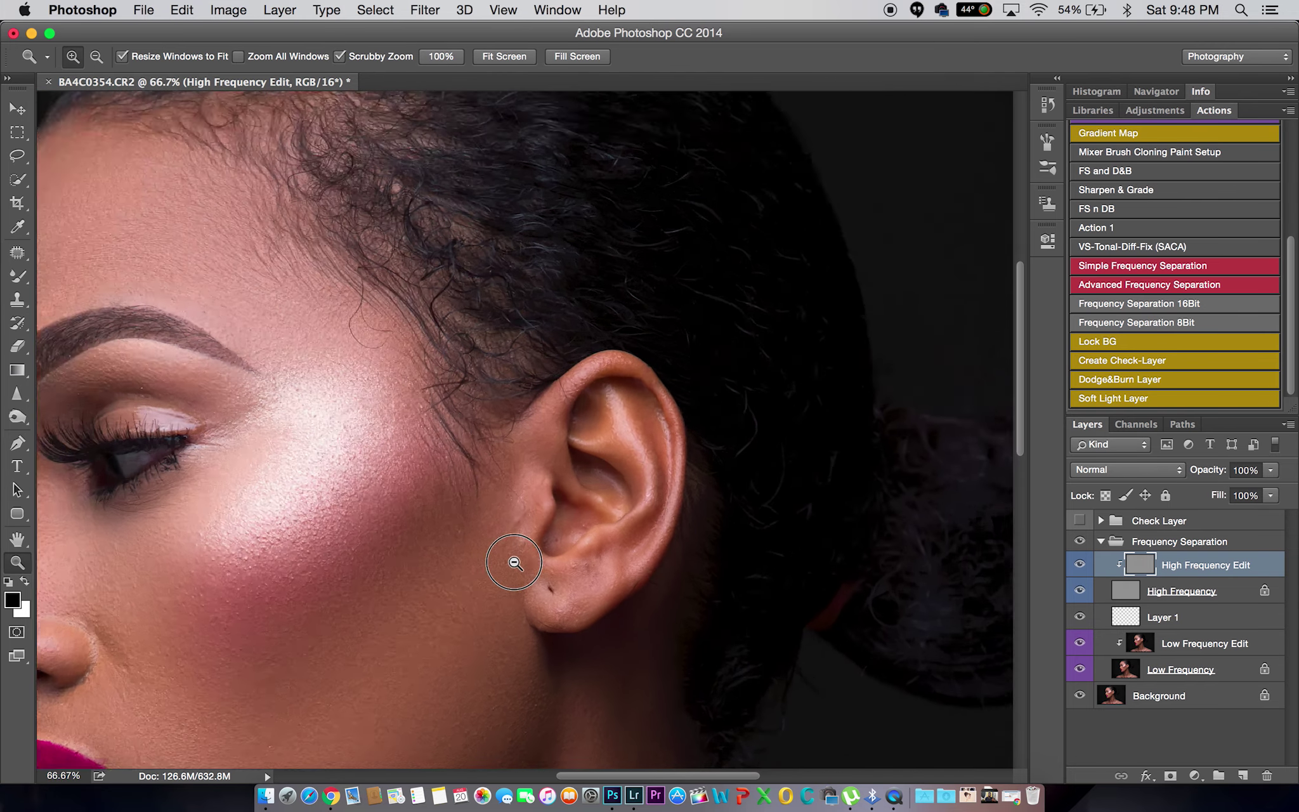
pyautogui.scroll(4, 517, 530)
pyautogui.scroll(-1, 521, 527)
pyautogui.press('s')
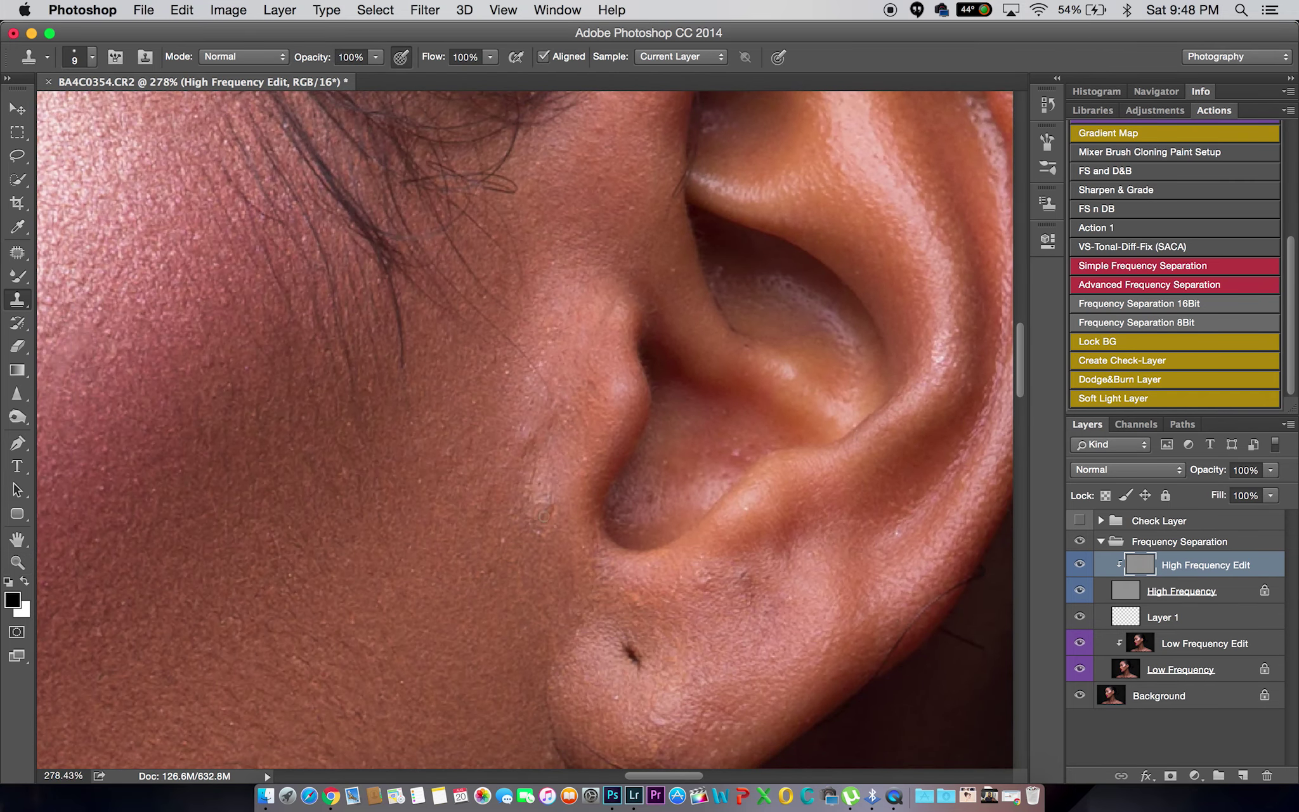
pyautogui.moveTo(544, 515)
pyautogui.mouseDown()
pyautogui.moveTo(514, 498)
pyautogui.moveTo(533, 434)
pyautogui.mouseUp()
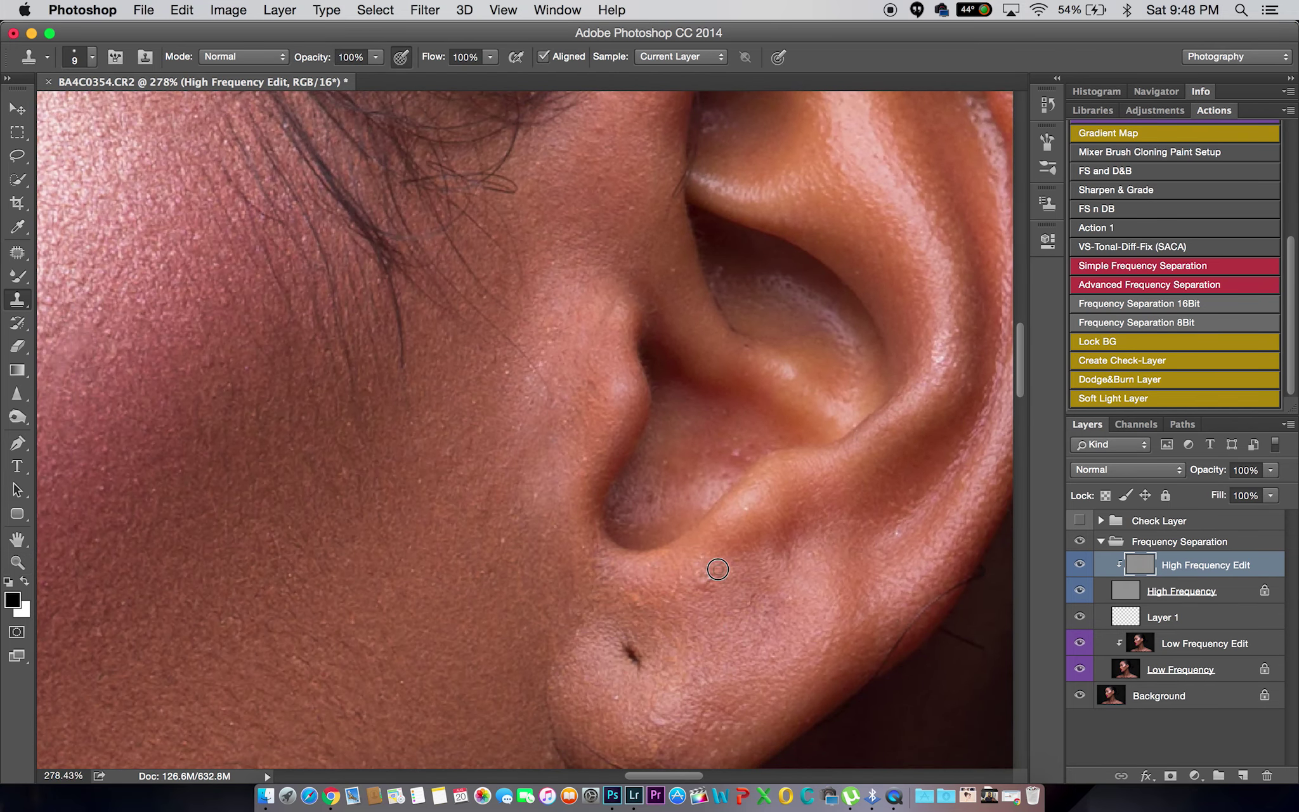
pyautogui.scroll(-2, 558, 469)
pyautogui.press('z')
pyautogui.scroll(-6, 559, 470)
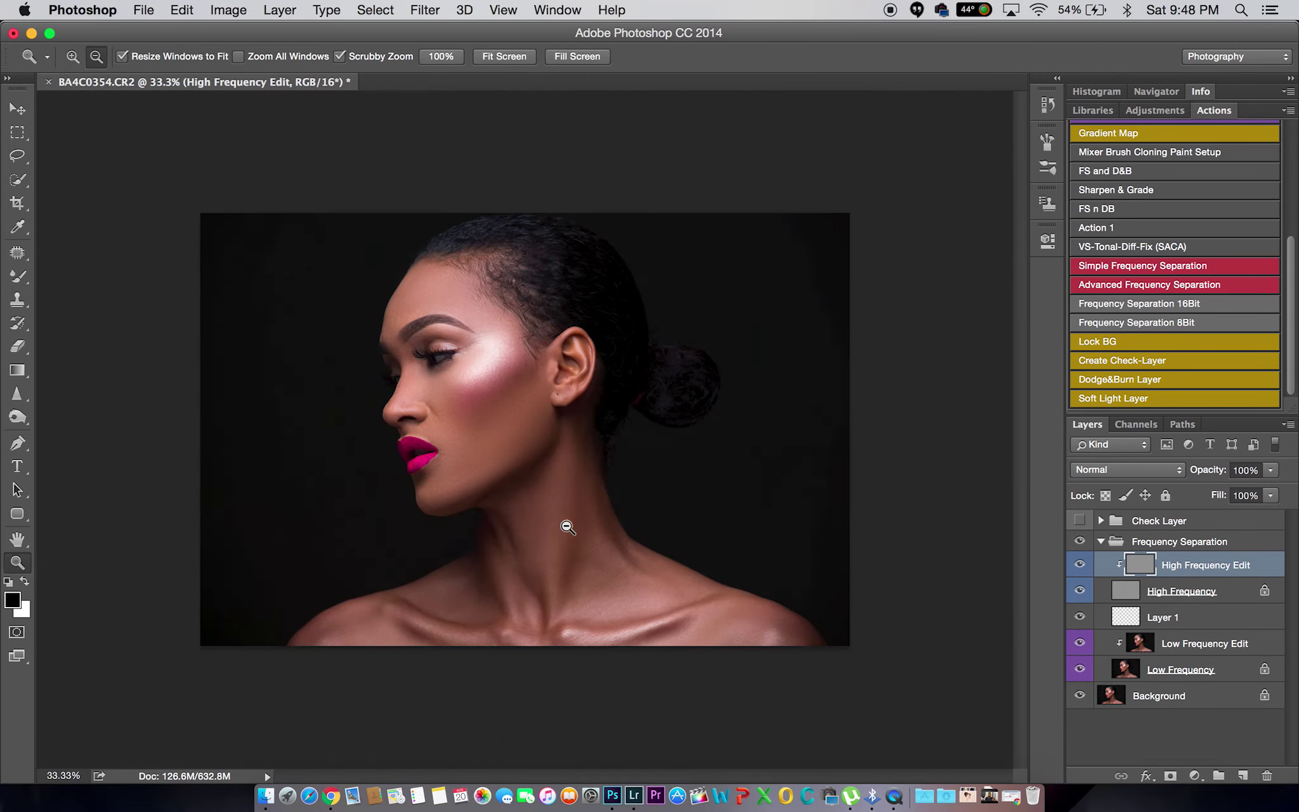
pyautogui.press('s')
pyautogui.click(1081, 556)
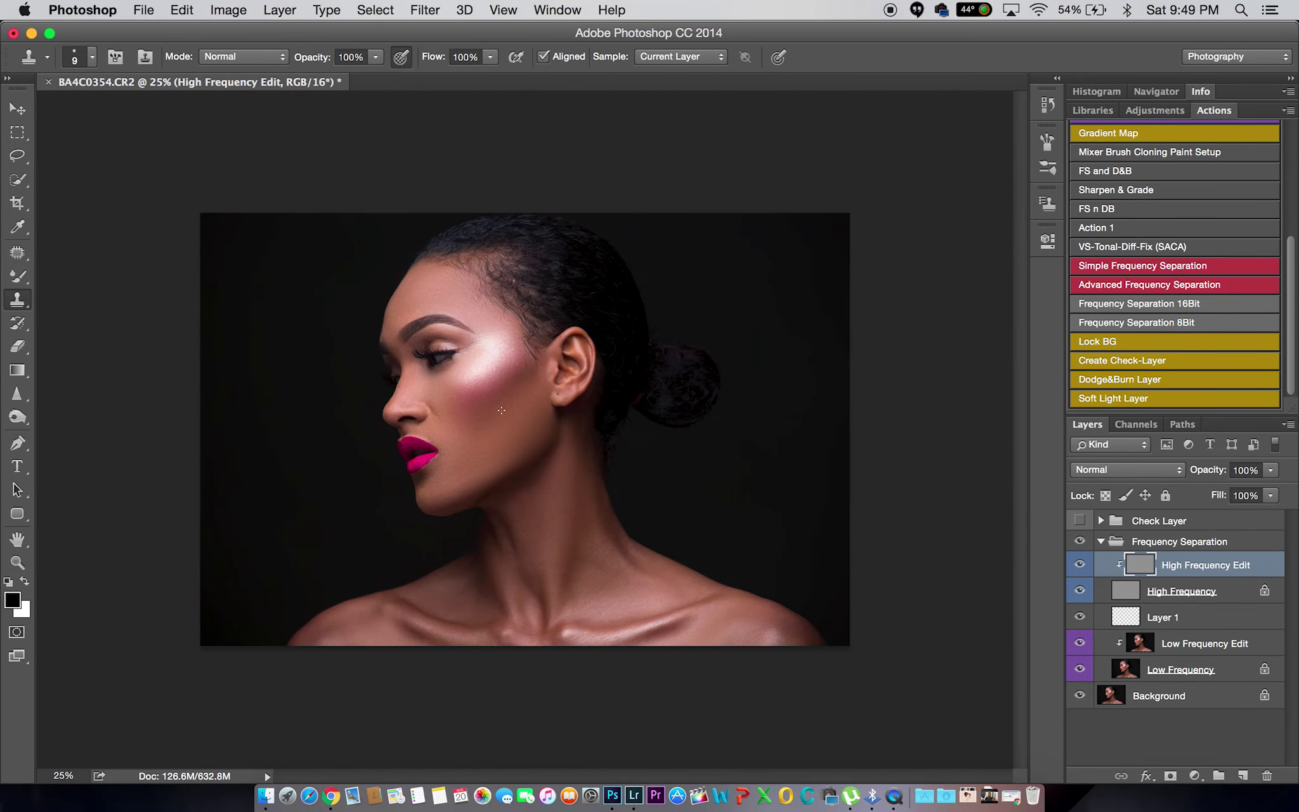
pyautogui.scroll(1, 501, 410)
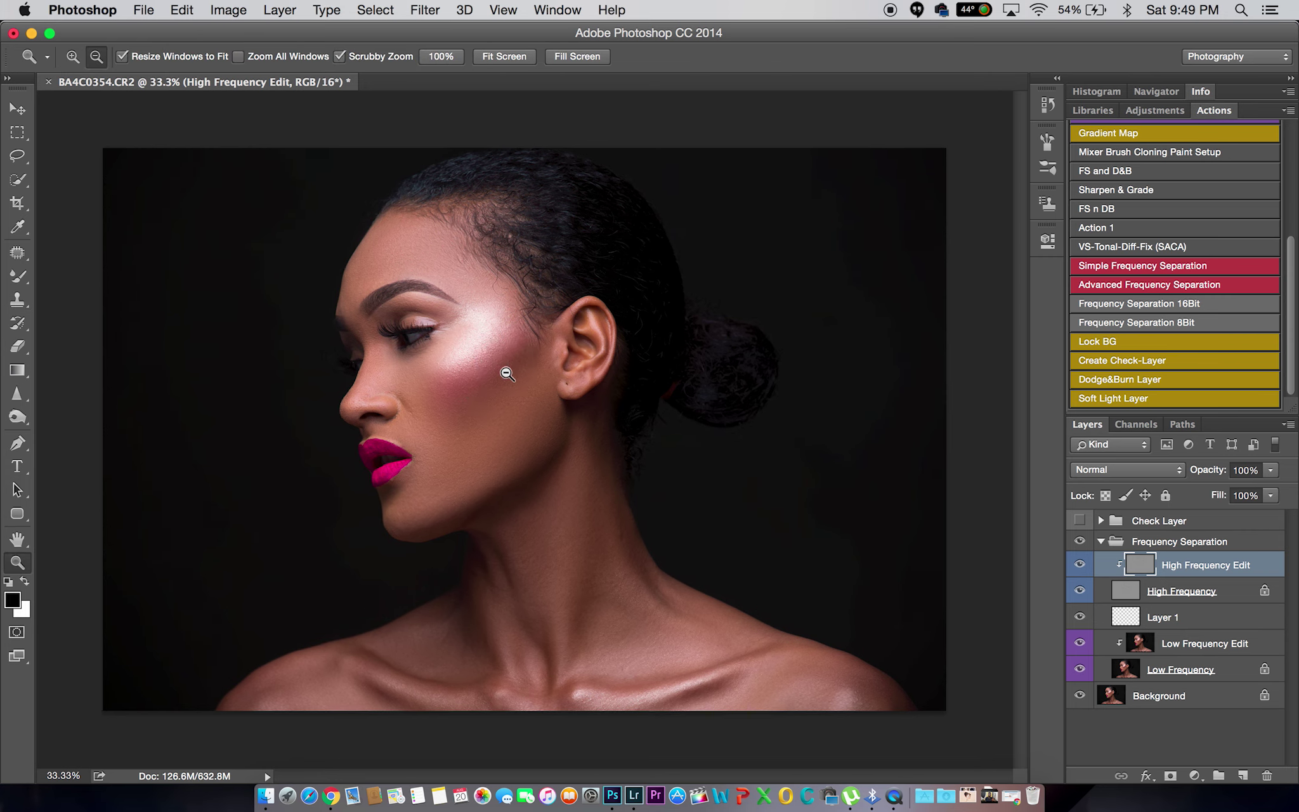
pyautogui.scroll(-3, 507, 371)
pyautogui.click(1082, 541)
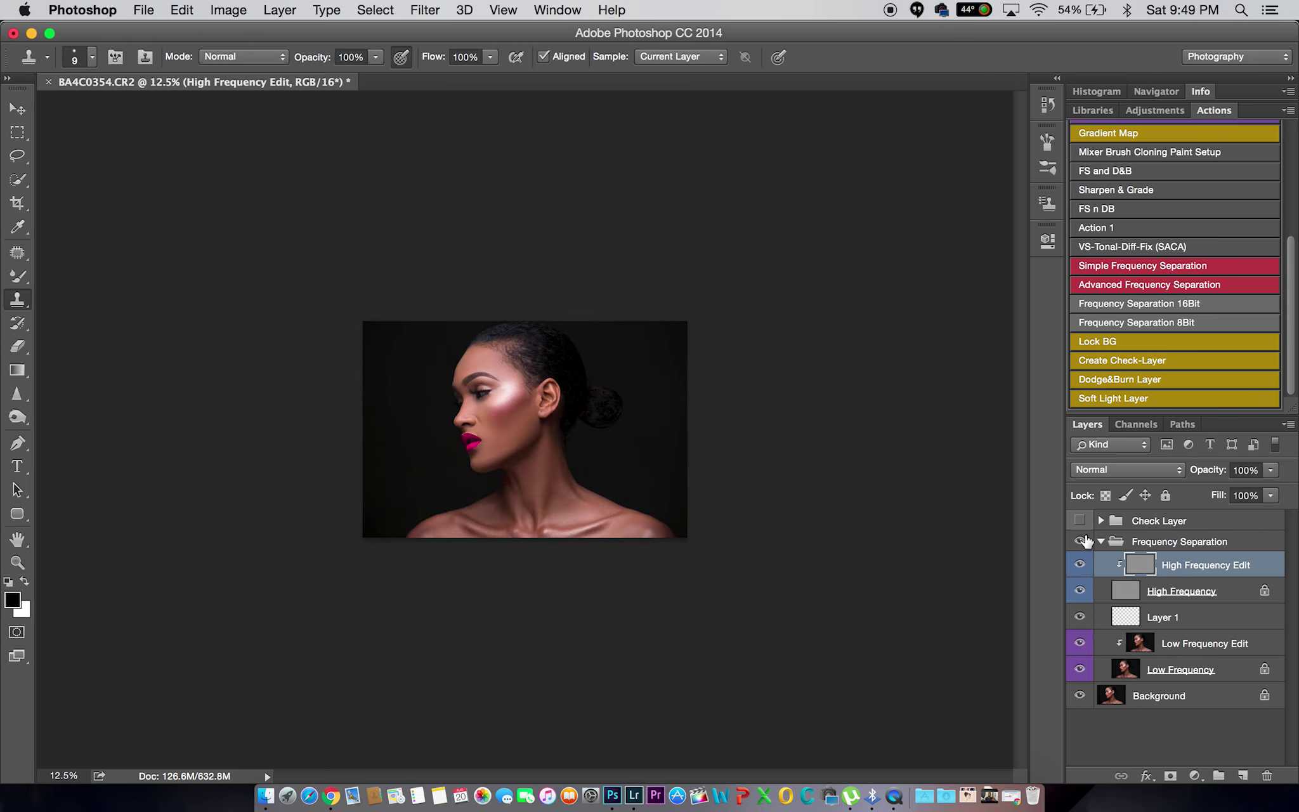
pyautogui.scroll(4, 731, 453)
pyautogui.scroll(-1, 870, 464)
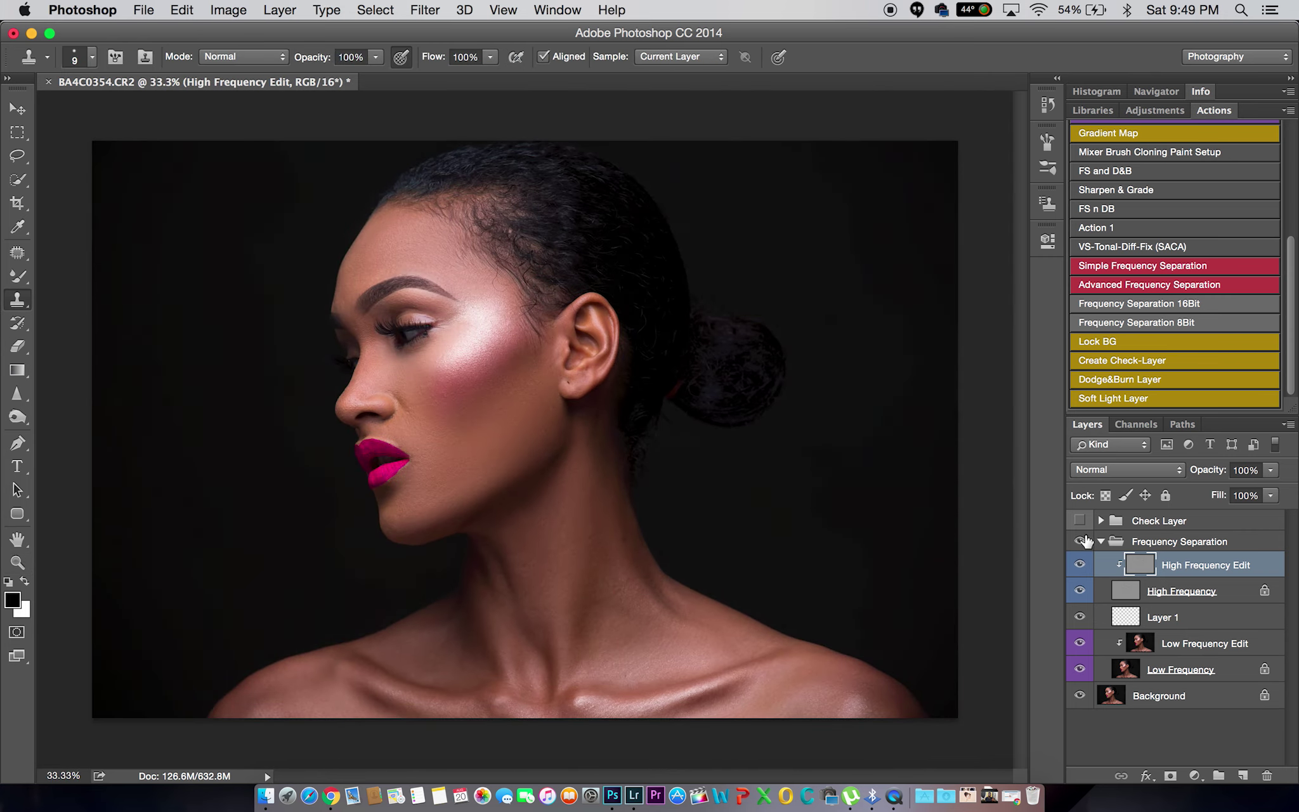
pyautogui.scroll(1, 644, 528)
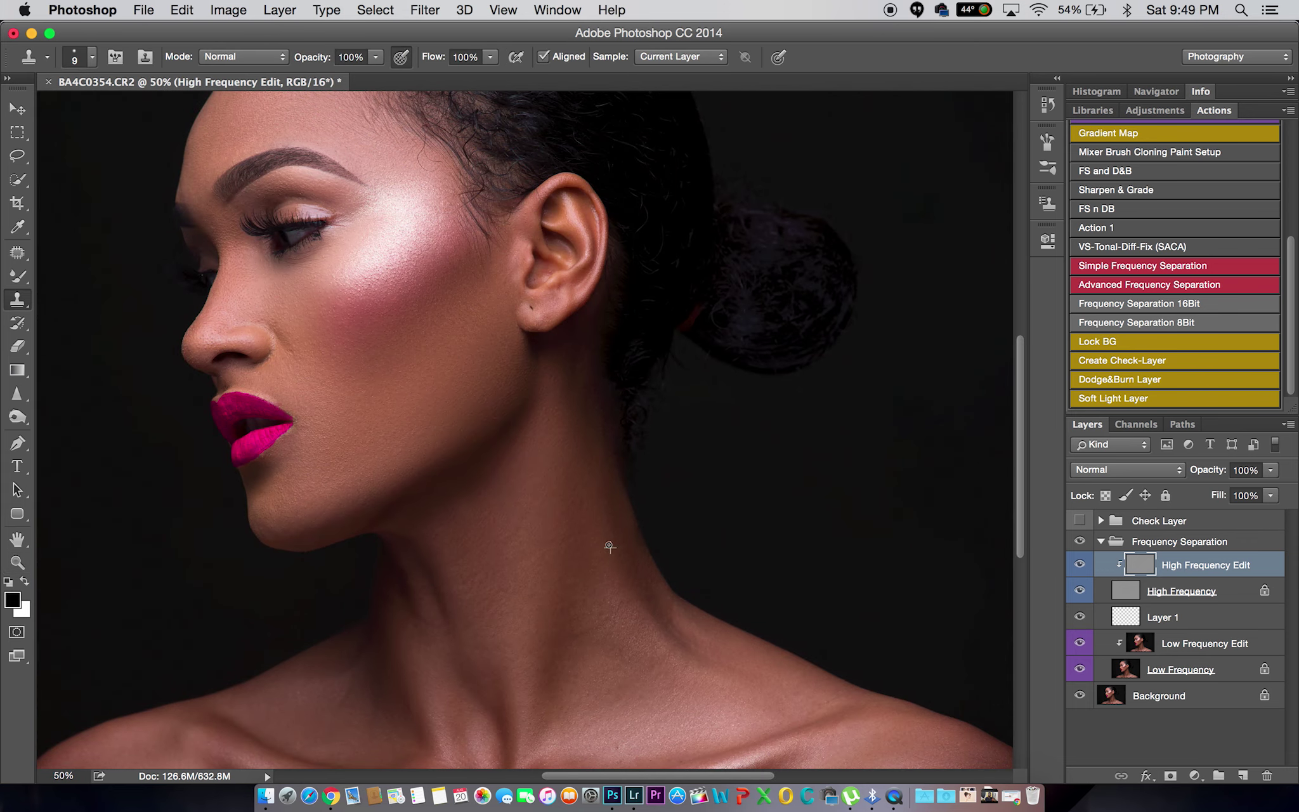
pyautogui.scroll(-1, 609, 546)
pyautogui.scroll(2, 701, 674)
pyautogui.scroll(10, 616, 567)
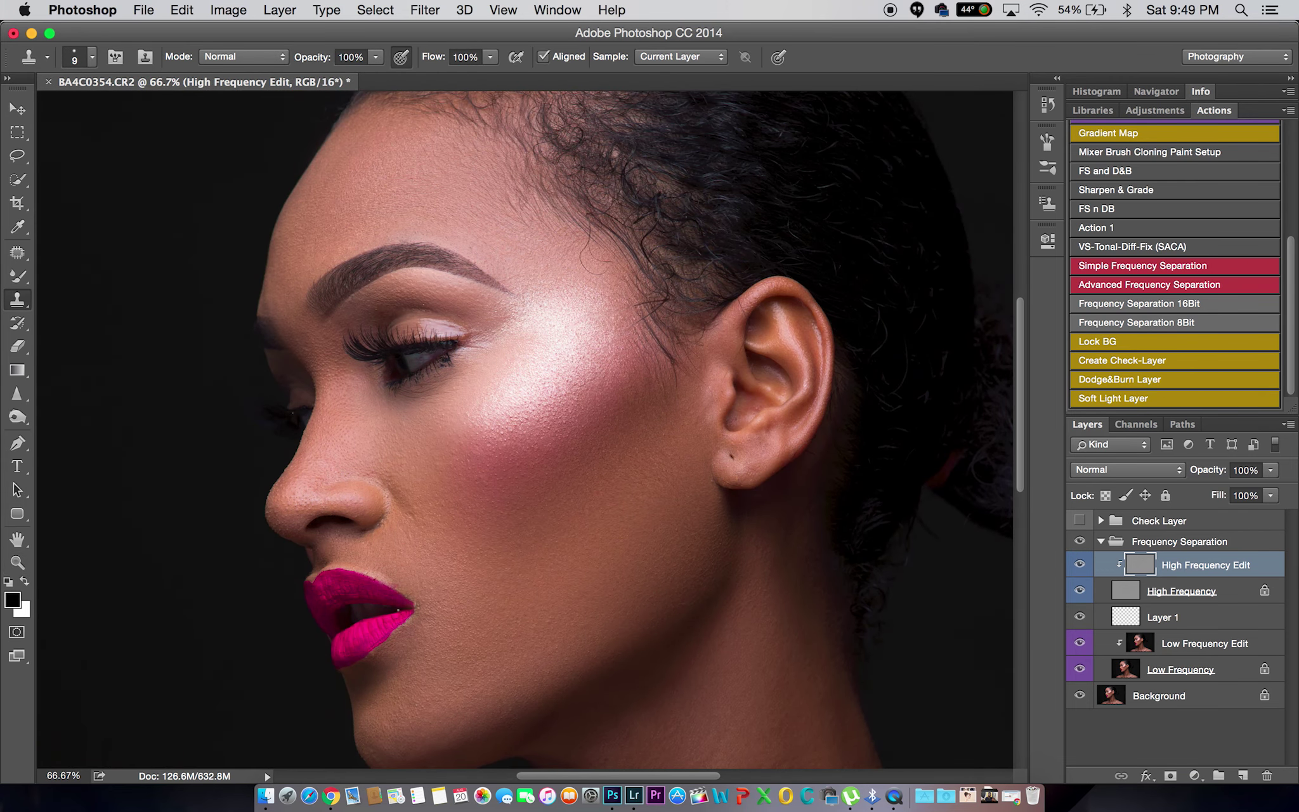
pyautogui.scroll(-2, 487, 546)
pyautogui.scroll(-3, 508, 541)
pyautogui.click(1102, 541)
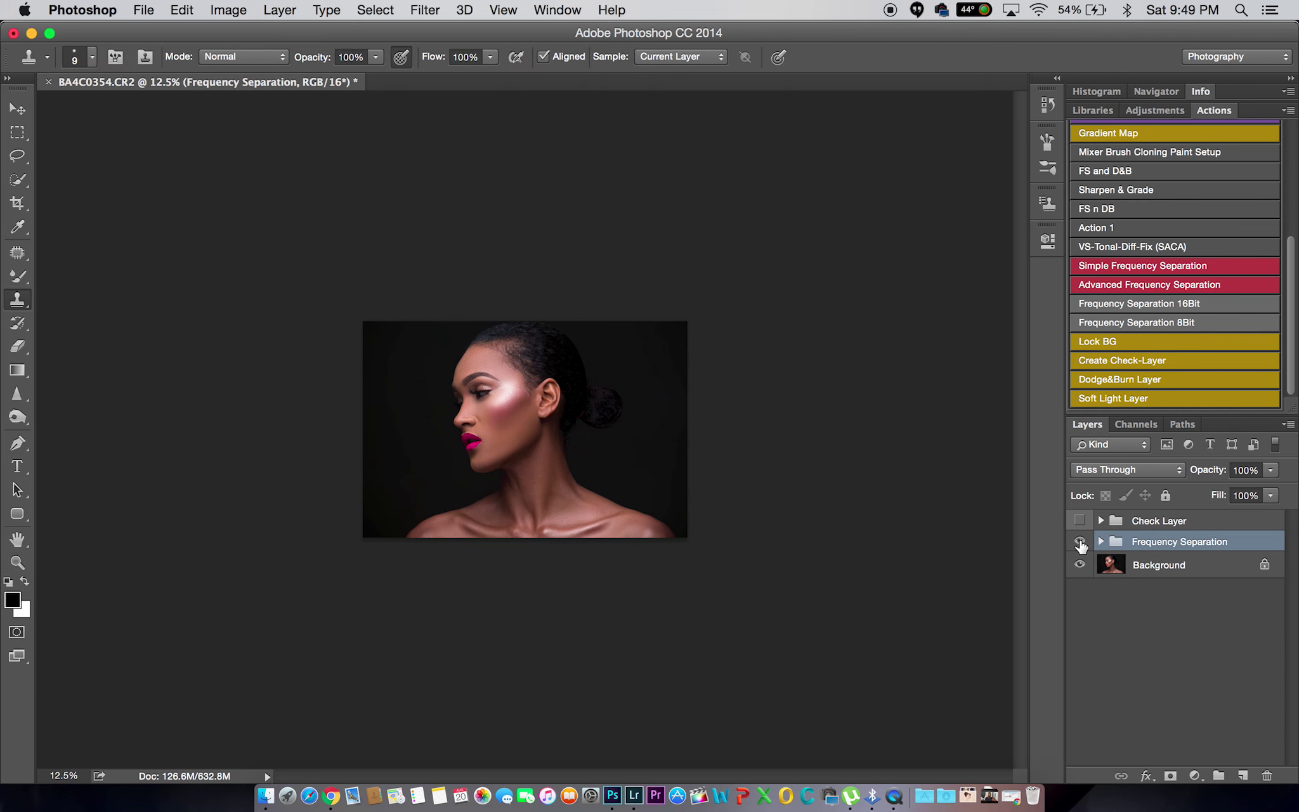
pyautogui.moveTo(477, 433); pyautogui.dragTo(527, 433)
# Select the Low Frequency Edit layer and outline the upper lip edge for patching
pyautogui.click(1102, 541)
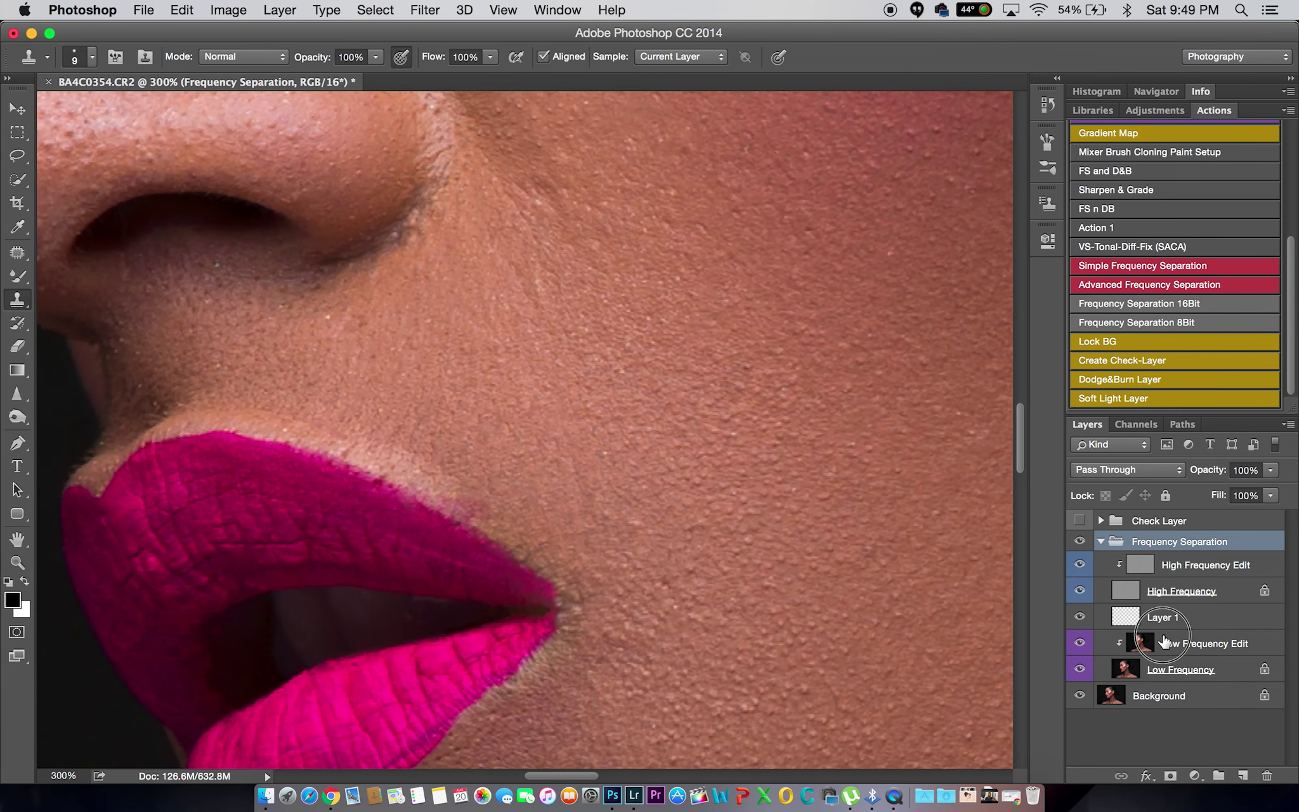
pyautogui.click(1165, 642)
pyautogui.press('j')
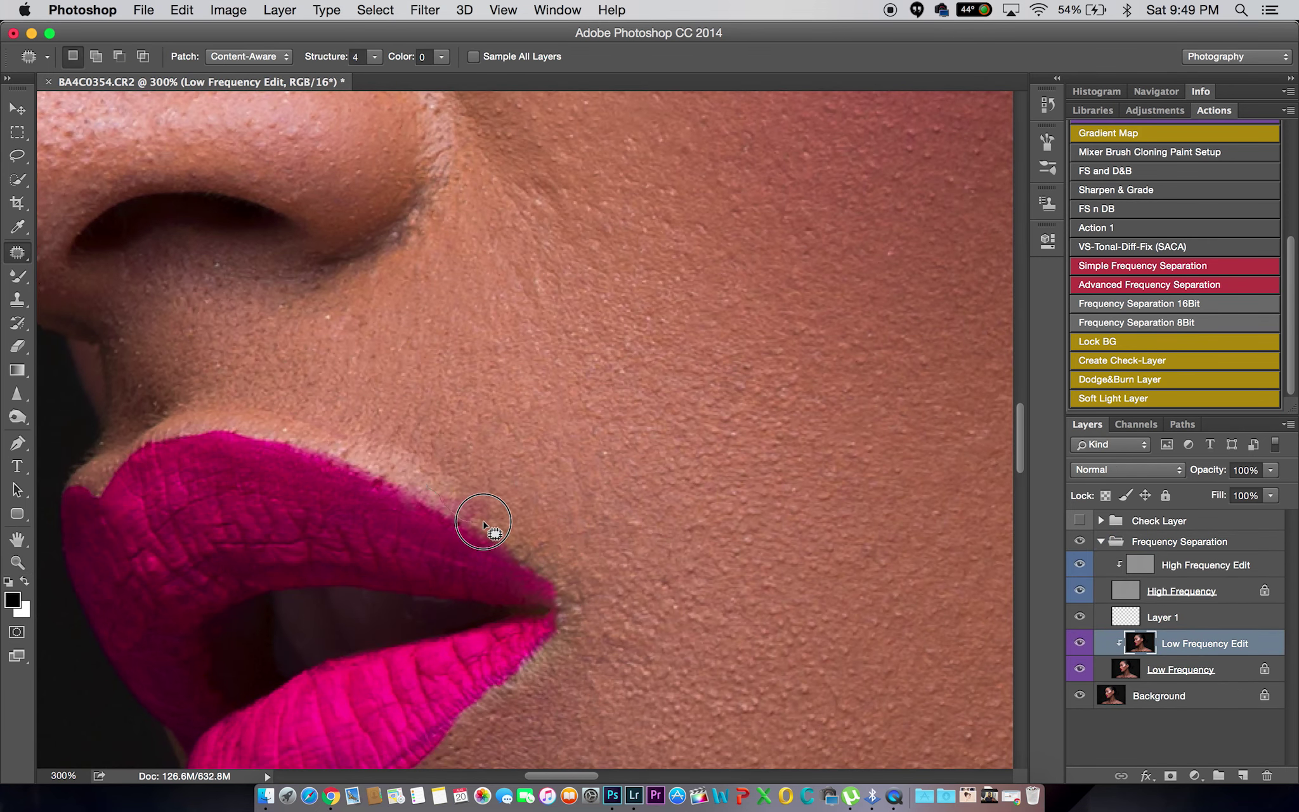
pyautogui.moveTo(440, 500); pyautogui.dragTo(430, 496)
pyautogui.press('super+d')
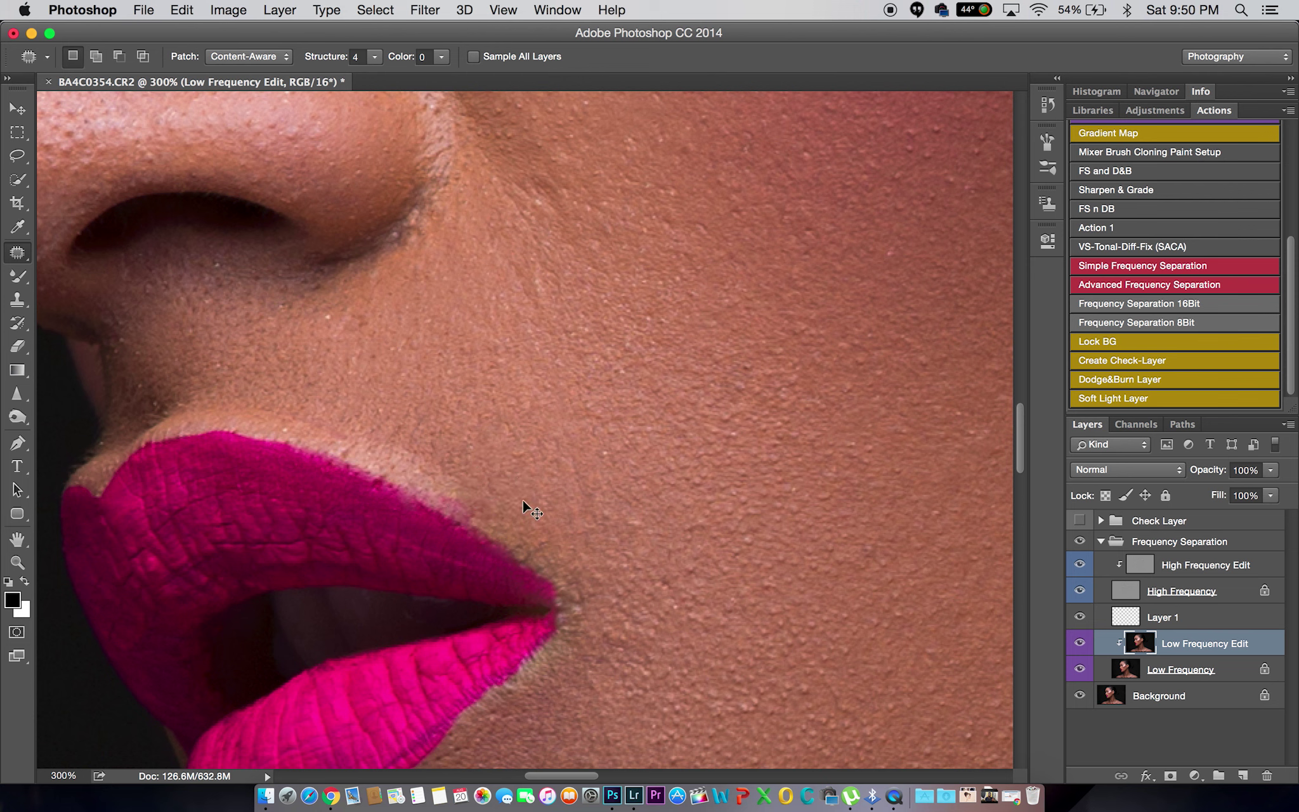
pyautogui.keyDown('super'); pyautogui.click(517, 504); pyautogui.keyUp('super')
pyautogui.moveTo(489, 490); pyautogui.dragTo(507, 517)
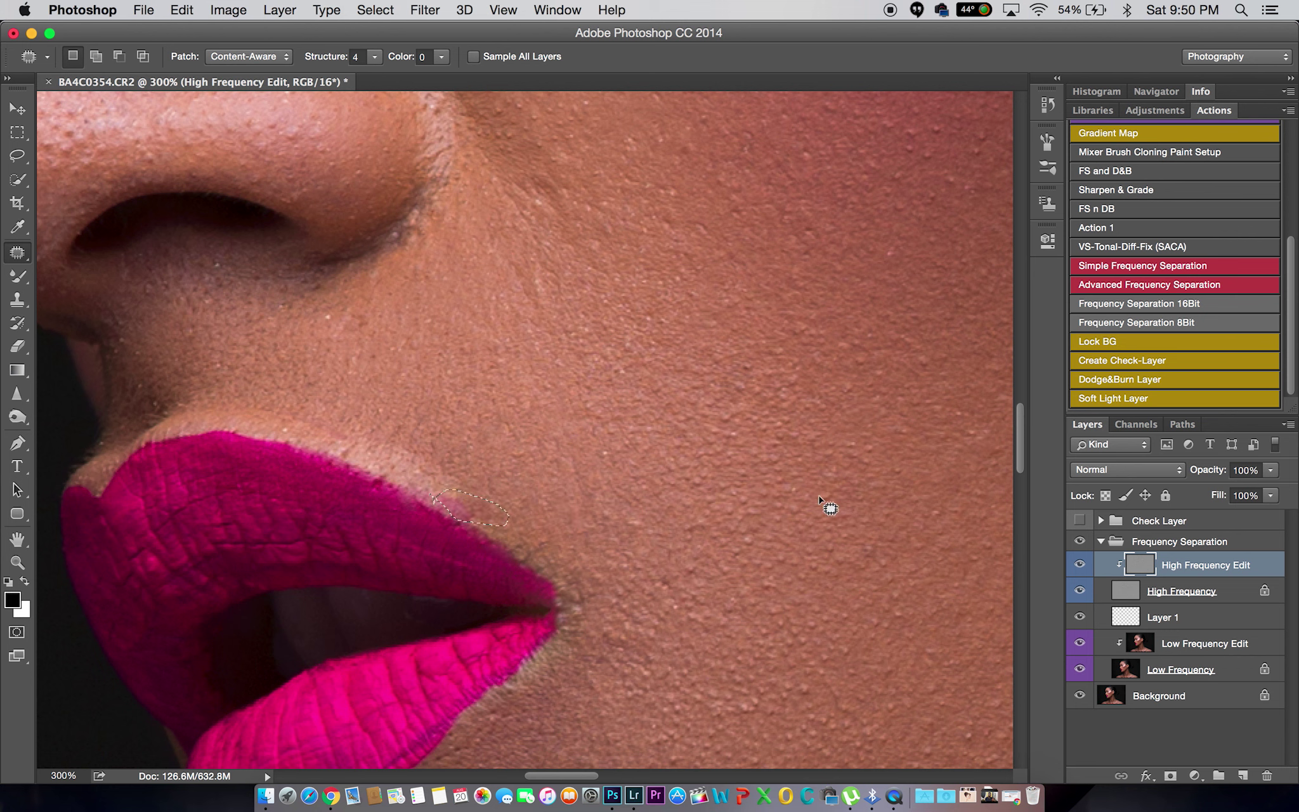
pyautogui.hotkey('alt', '[')
pyautogui.hotkey('alt', '[')
pyautogui.hotkey('alt', '[')
# Lasso two areas at the upper lip edge and Content-Aware fill them to remove stray hairs
pyautogui.press('l')
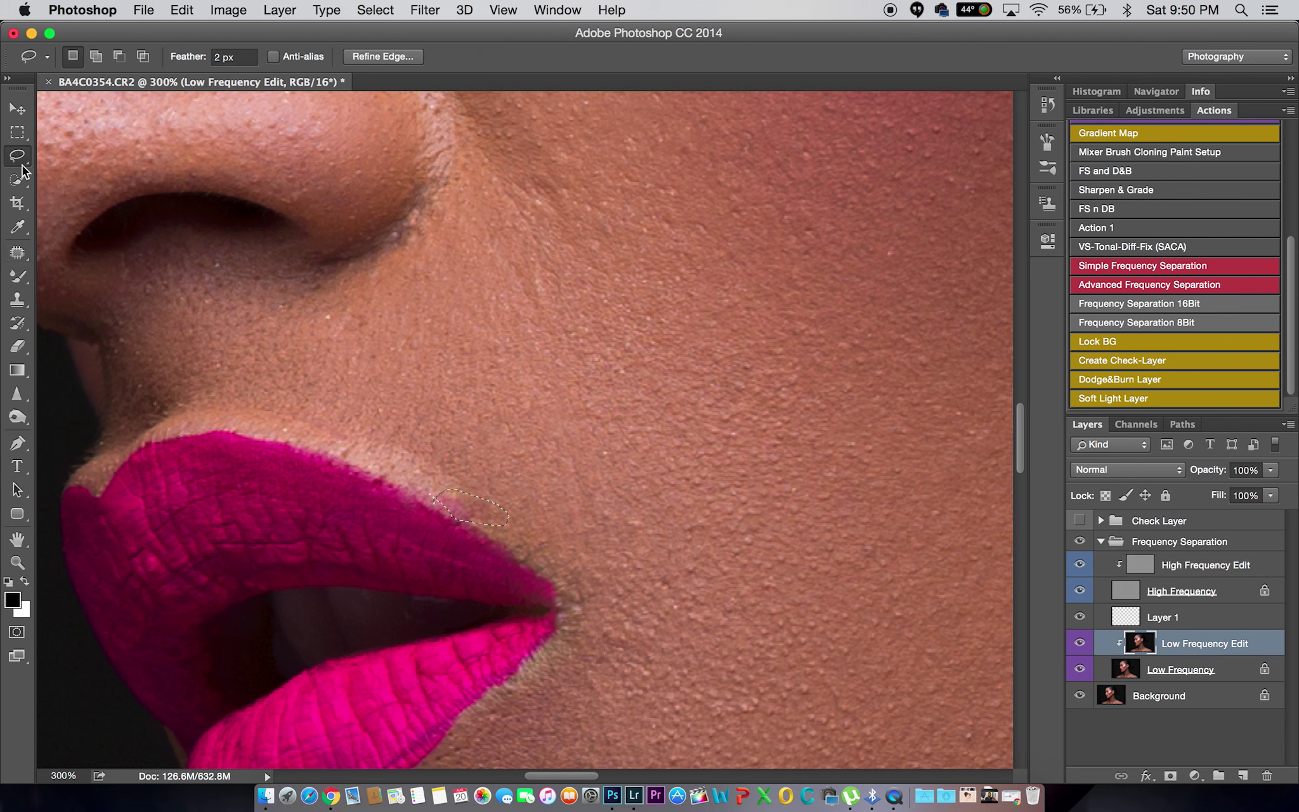
pyautogui.rightClick(472, 429)
pyautogui.click(505, 660)
pyautogui.press('Return')
pyautogui.press('super+d')
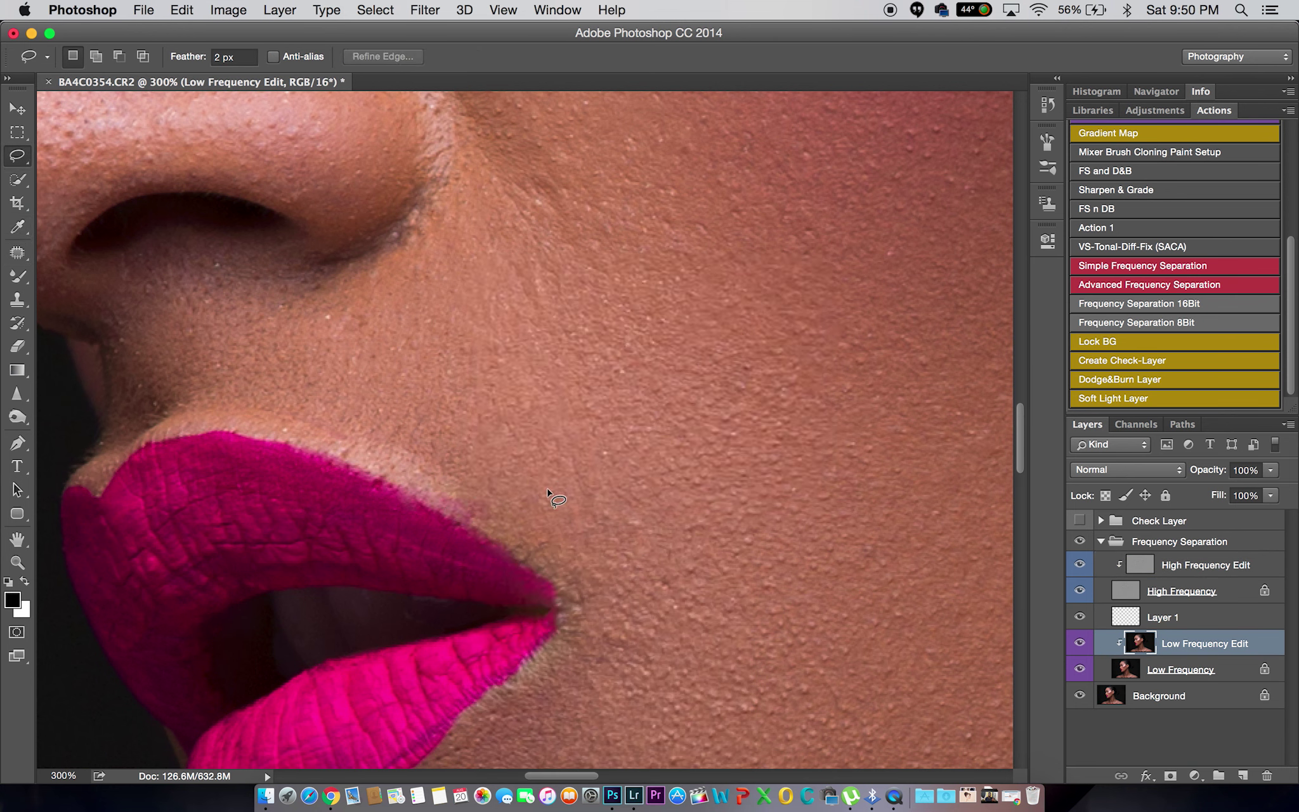
pyautogui.moveTo(438, 511); pyautogui.dragTo(467, 428)
pyautogui.rightClick(467, 428)
pyautogui.click(507, 661)
pyautogui.press('Return')
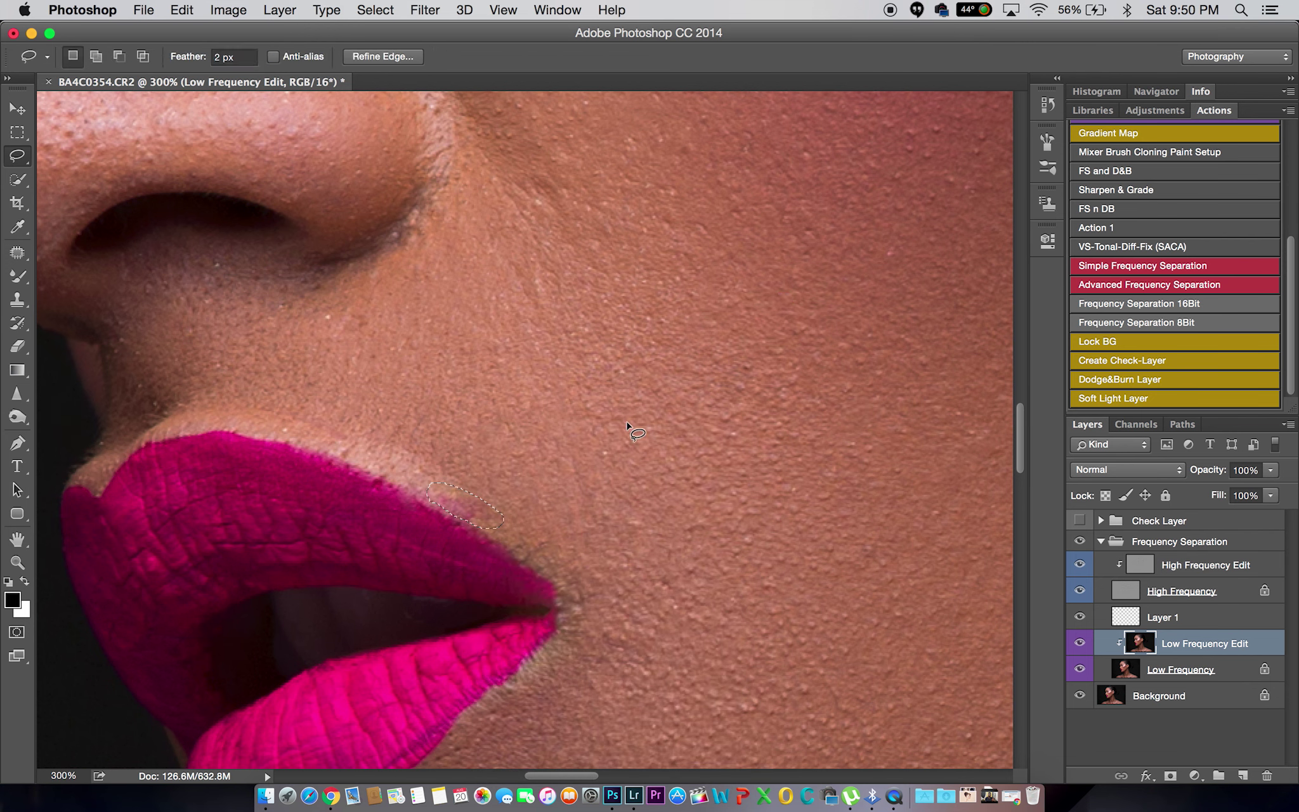
pyautogui.press('super+d')
# Set the Mixer Brush to Wet 30% and Load 30%, then blend skin along the upper lip
pyautogui.press('b')
pyautogui.click(399, 56)
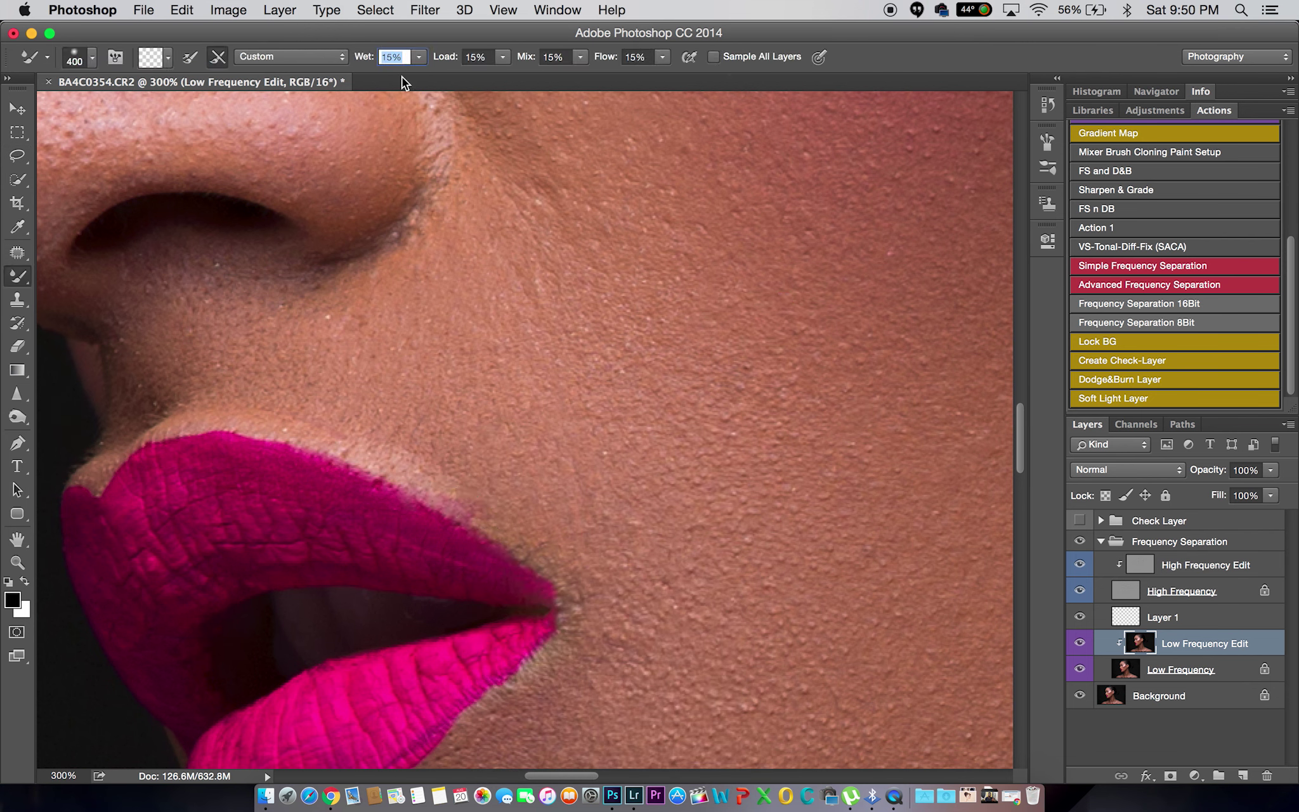
pyautogui.write('30')
pyautogui.press('Tab')
pyautogui.write('30')
pyautogui.press('Return')
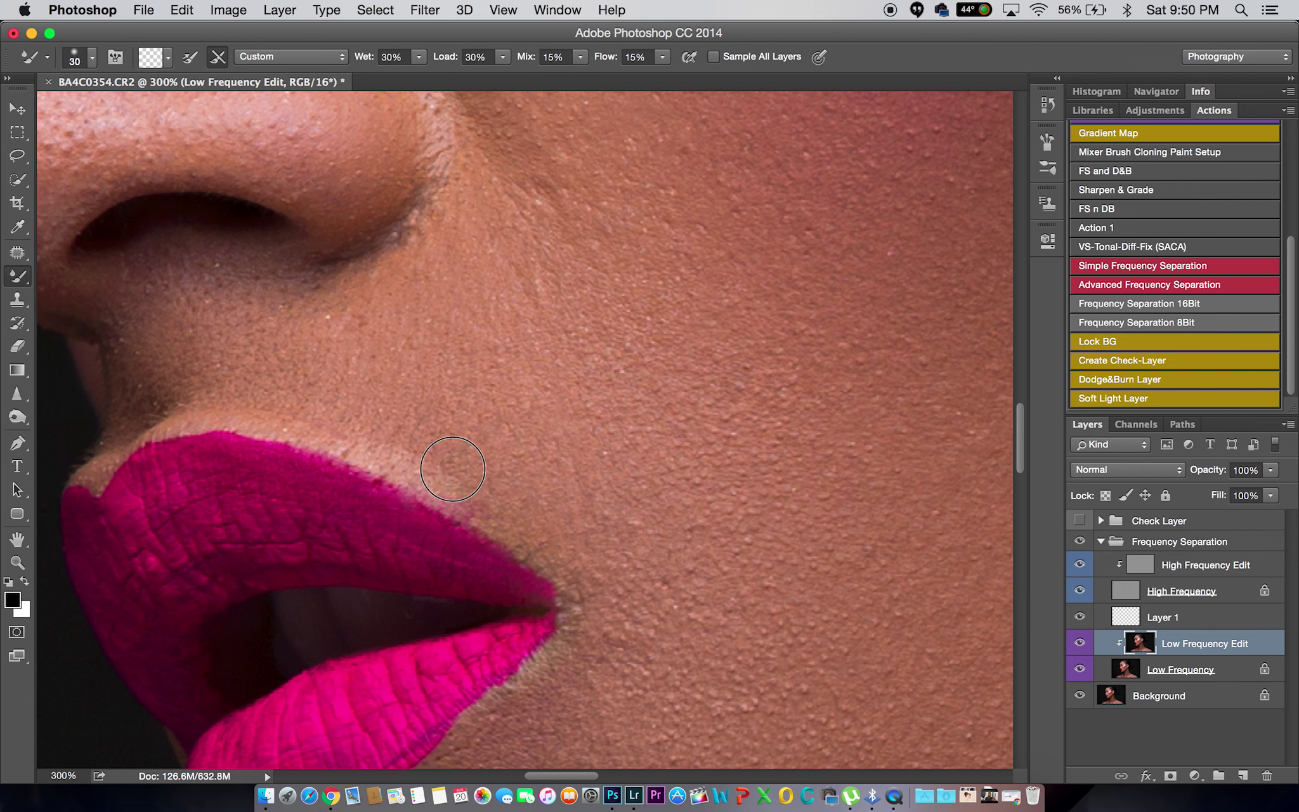
pyautogui.moveTo(406, 450); pyautogui.dragTo(530, 487)
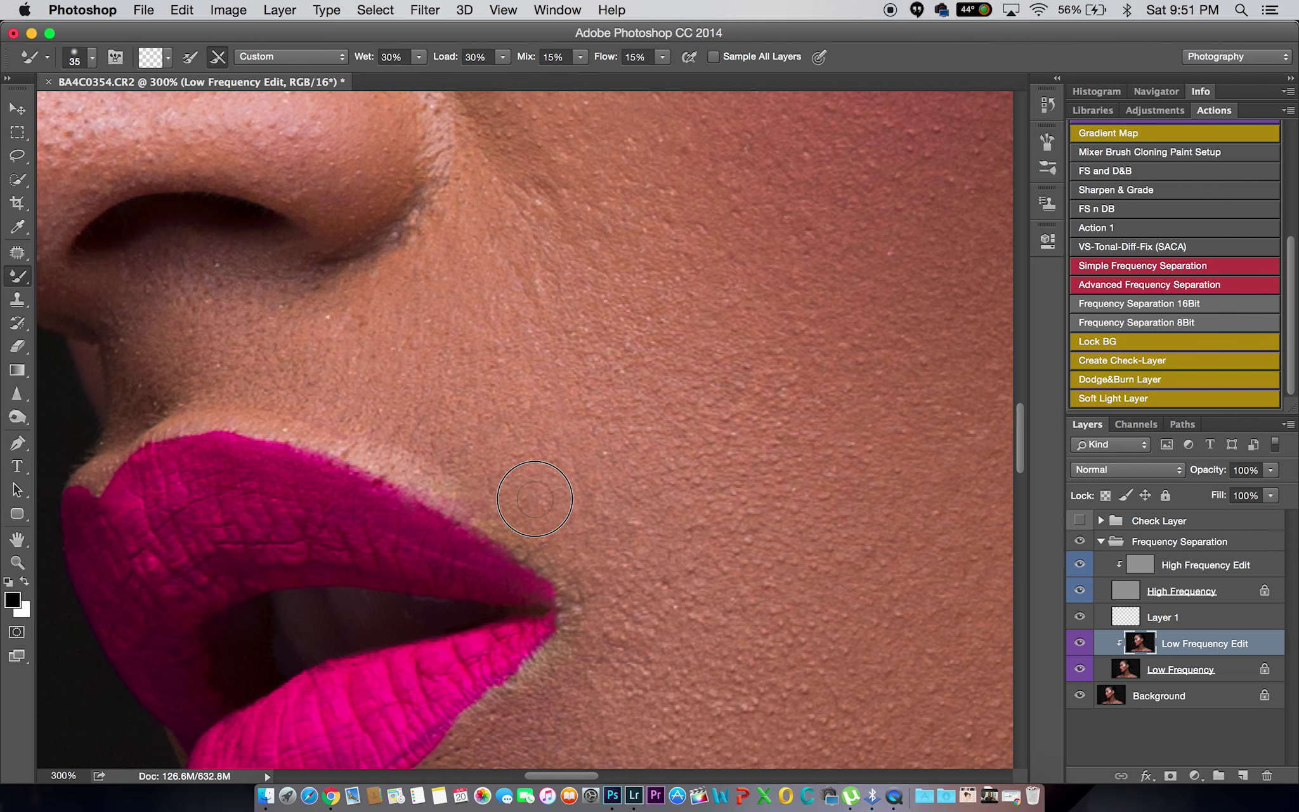
# Toggle the frequency separation layers and check the full portrait and hairline
pyautogui.click(1080, 541)
pyautogui.click(1079, 541)
pyautogui.press('super+0')
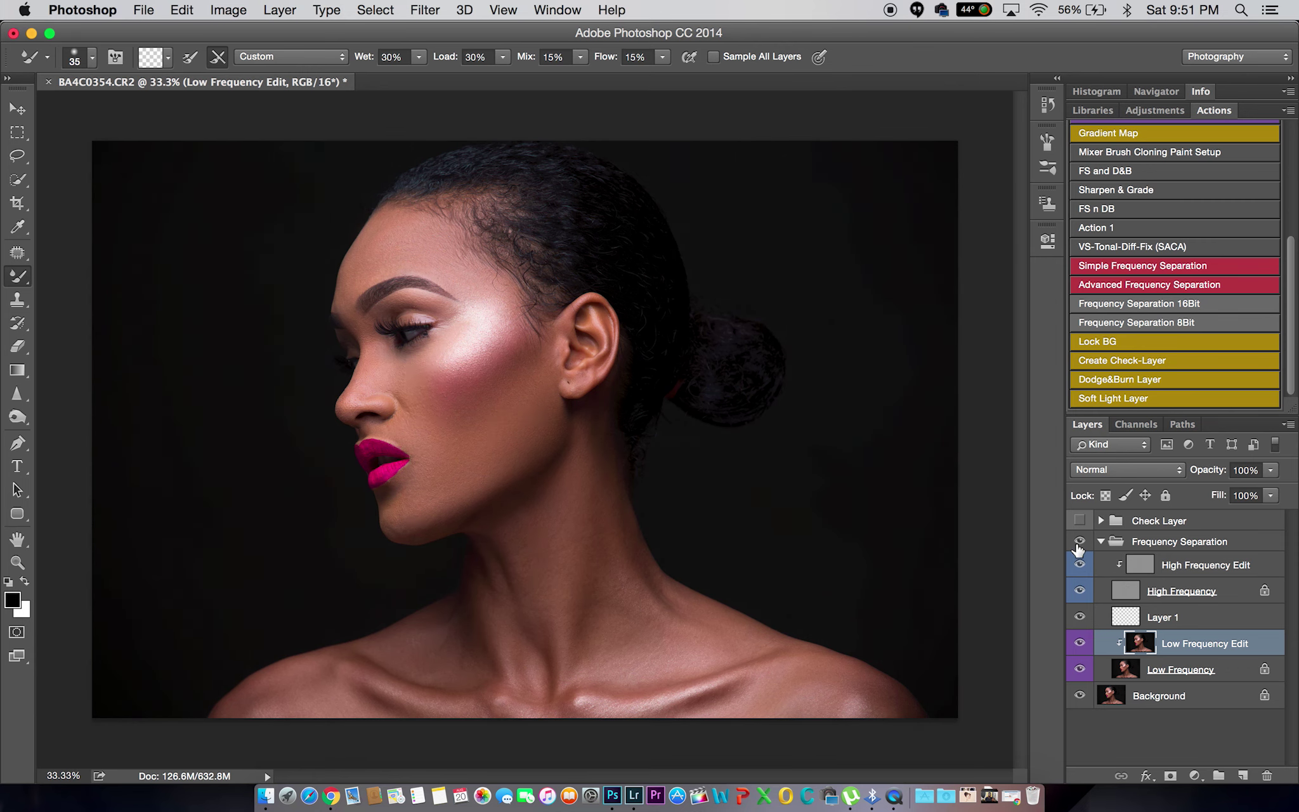
pyautogui.click(535, 184)
pyautogui.press('super+0')
# Collapse the Frequency Separation group, add new Layer 2, and zoom in on the mouth corner
pyautogui.click(1101, 541)
pyautogui.click(1242, 775)
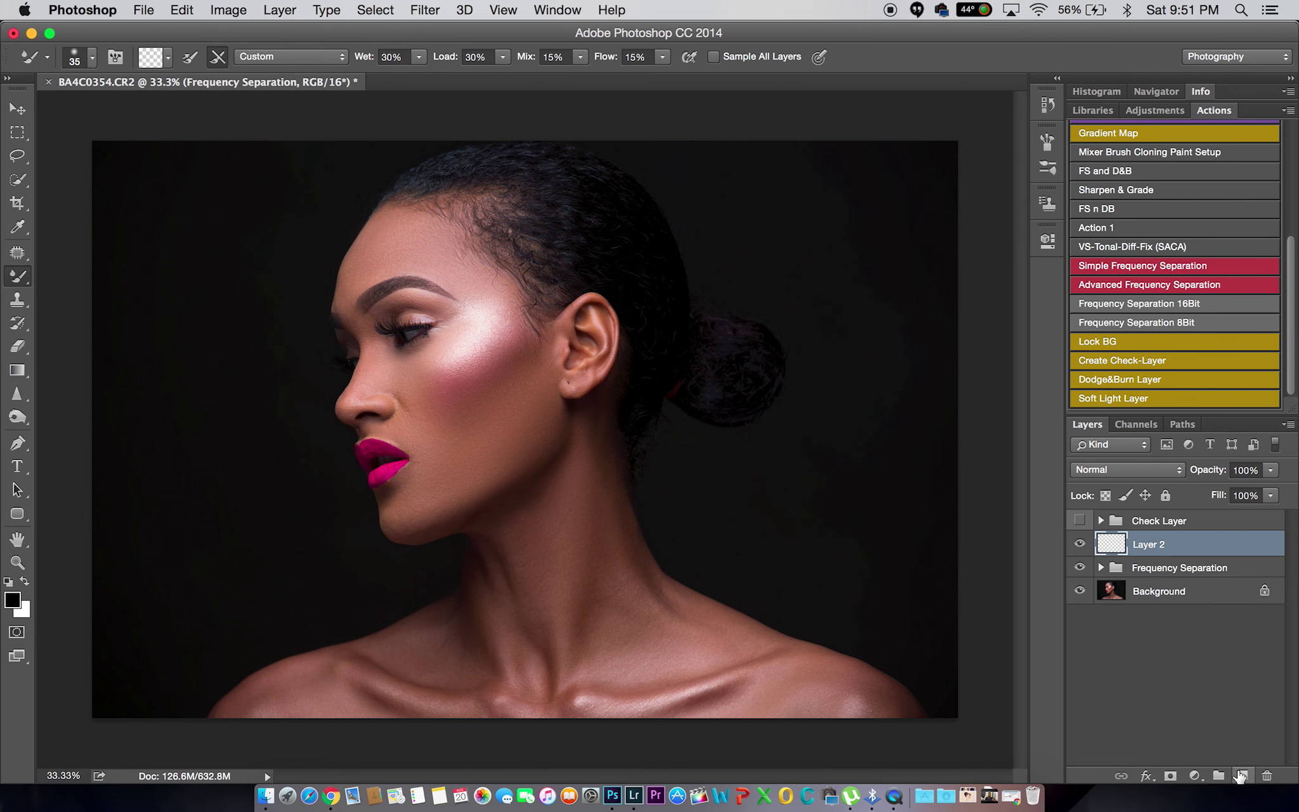
pyautogui.moveTo(422, 464); pyautogui.dragTo(351, 432)
pyautogui.scroll(-5, 524, 430)
pyautogui.hscroll(-8, 525, 429)
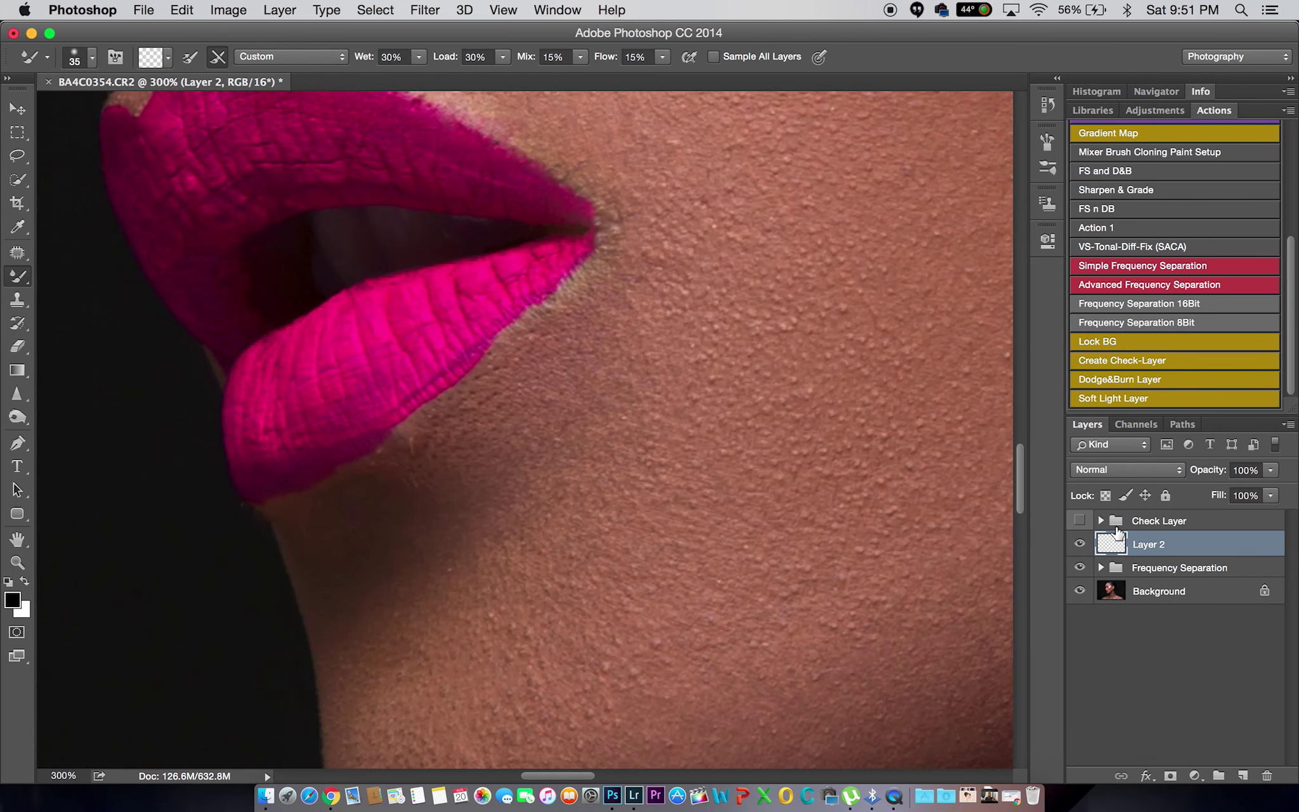
# Clone Stamp with Sample: All Layers to cover the lower lip edge with clean skin
pyautogui.click(18, 299)
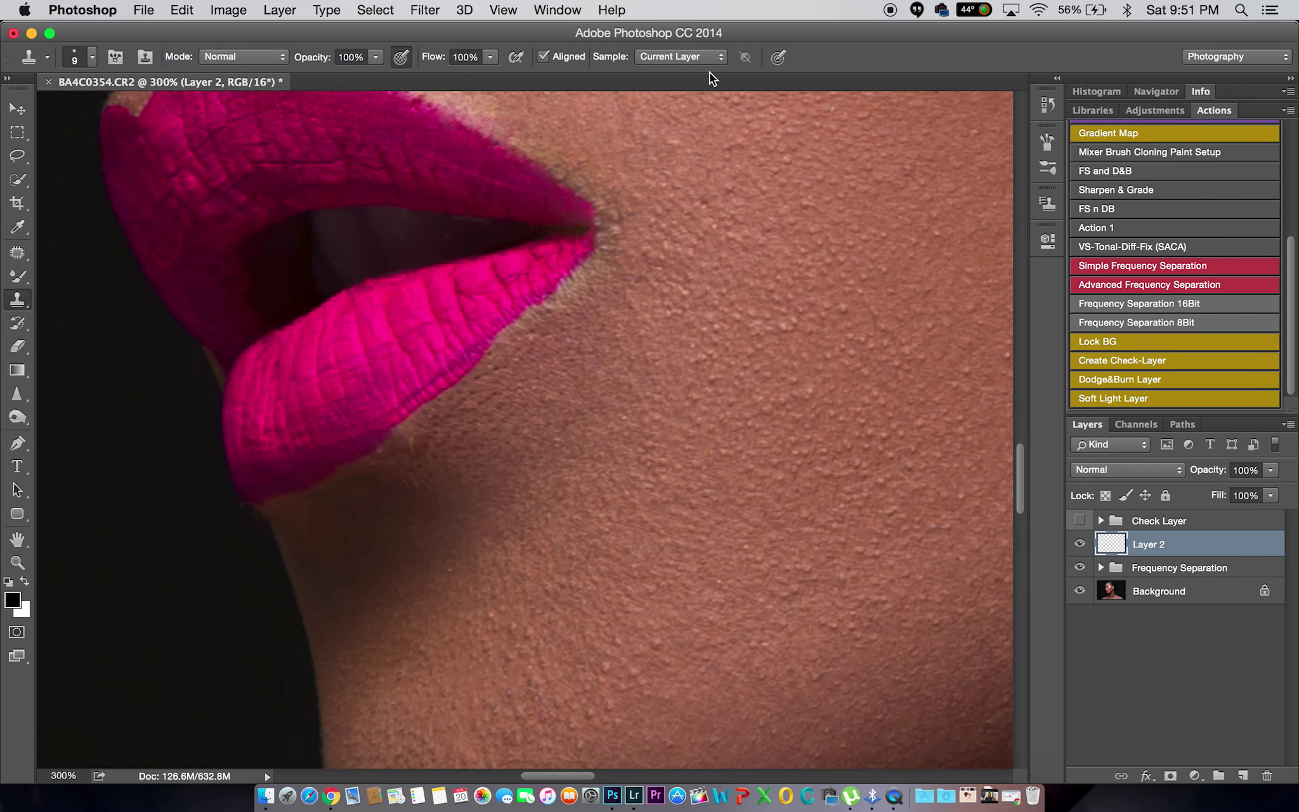
pyautogui.click(679, 56)
pyautogui.click(659, 84)
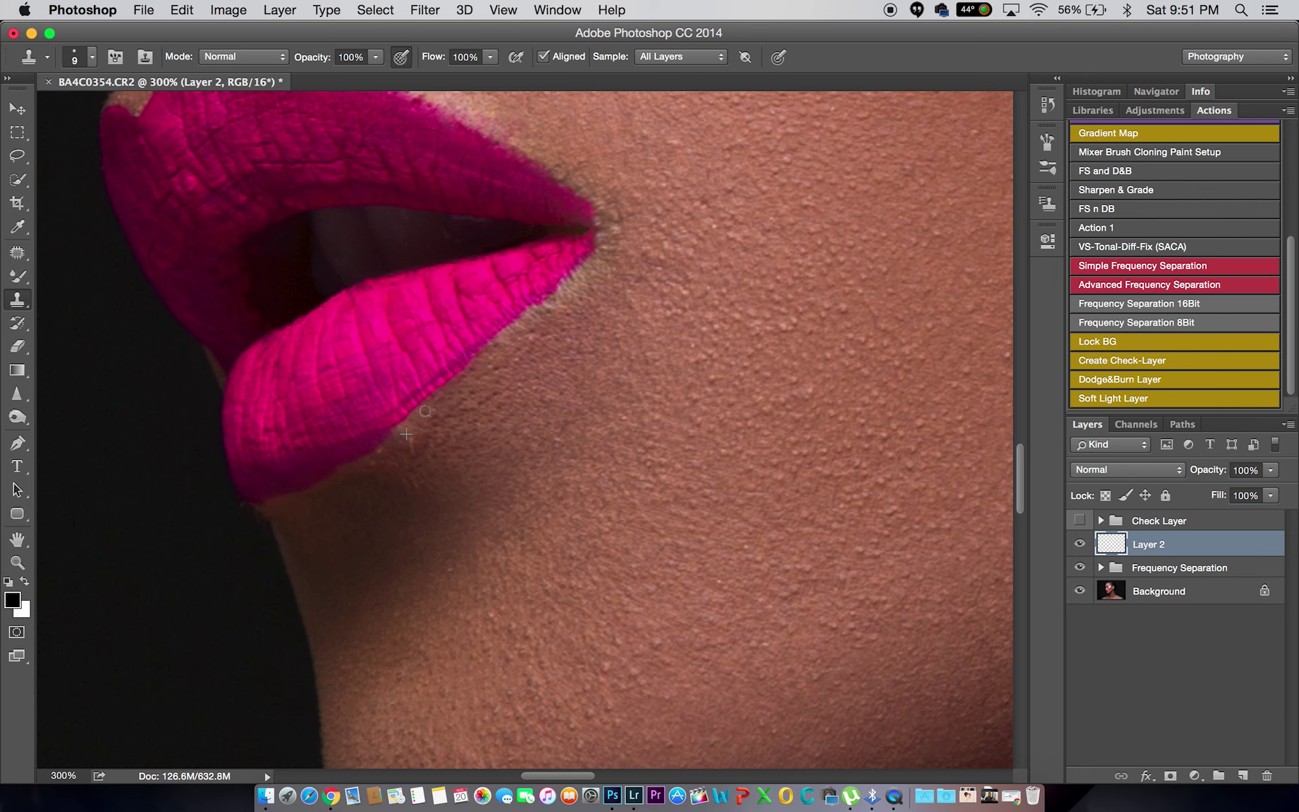
pyautogui.moveTo(494, 343); pyautogui.dragTo(554, 310)
pyautogui.keyDown('alt'); pyautogui.click(427, 444); pyautogui.keyUp('alt')
pyautogui.click(390, 456)
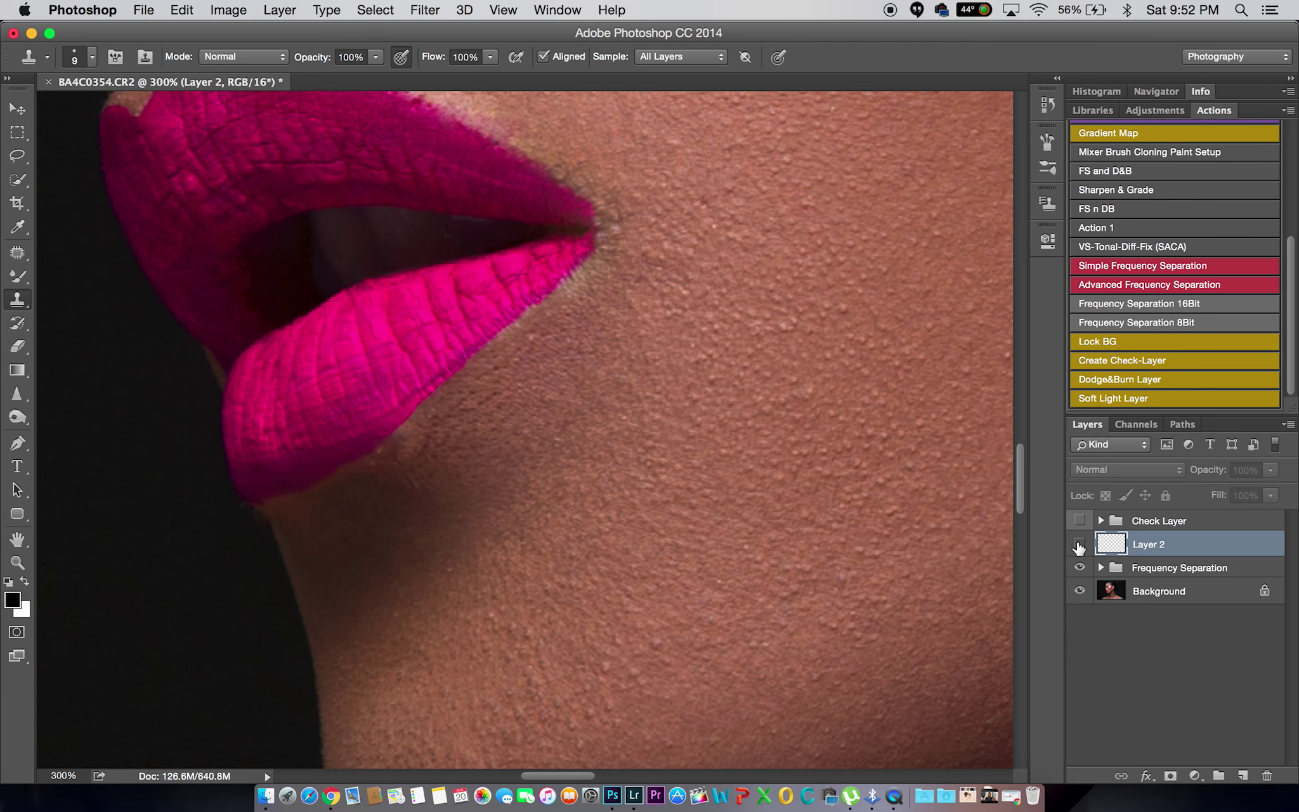
pyautogui.scroll(5, 583, 433)
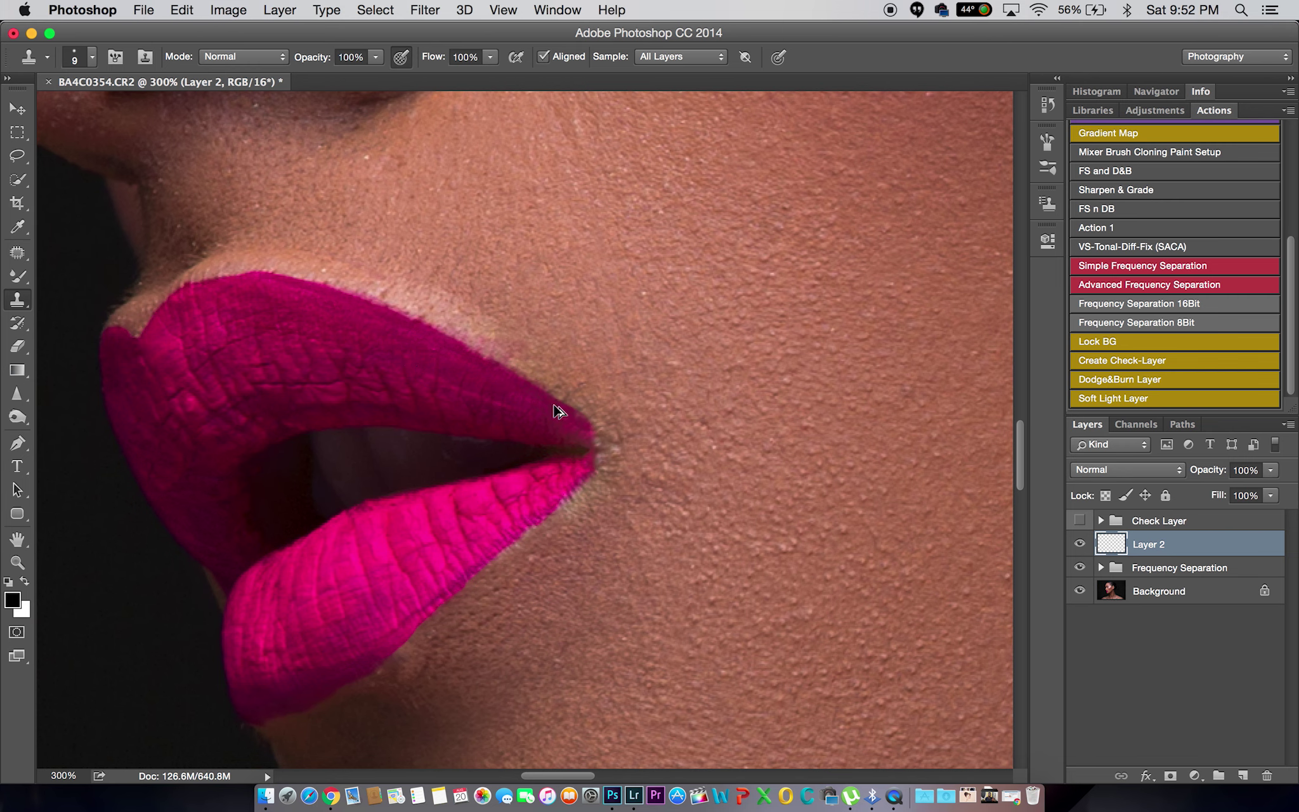
# Review the lip corner against the full portrait, then run the Dodge&Burn Layer action
pyautogui.press('z')
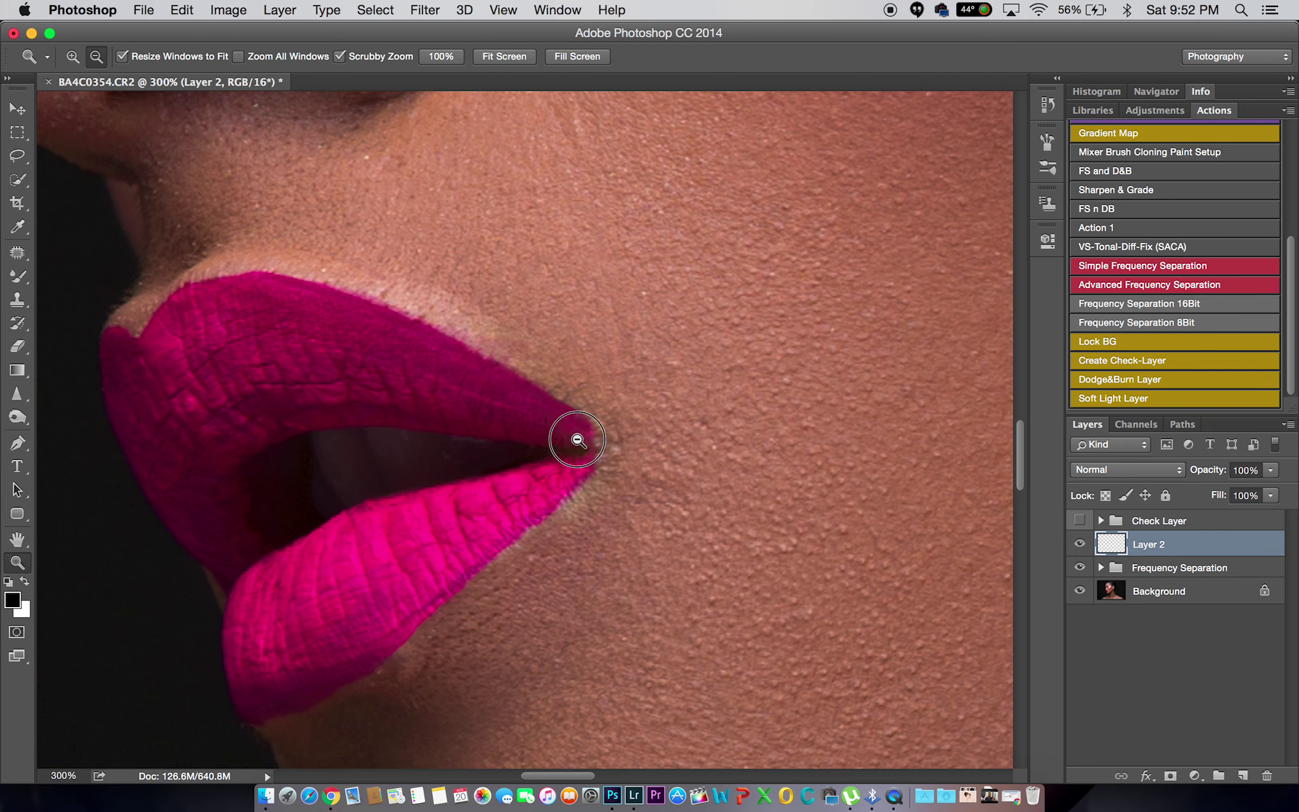
pyautogui.keyDown('alt'); pyautogui.click(578, 442); pyautogui.keyUp('alt')
pyautogui.keyDown('alt'); pyautogui.click(579, 442); pyautogui.keyUp('alt')
pyautogui.keyDown('alt'); pyautogui.click(579, 442); pyautogui.keyUp('alt')
pyautogui.keyDown('alt'); pyautogui.click(579, 442); pyautogui.keyUp('alt')
pyautogui.keyDown('alt'); pyautogui.click(788, 497); pyautogui.keyUp('alt')
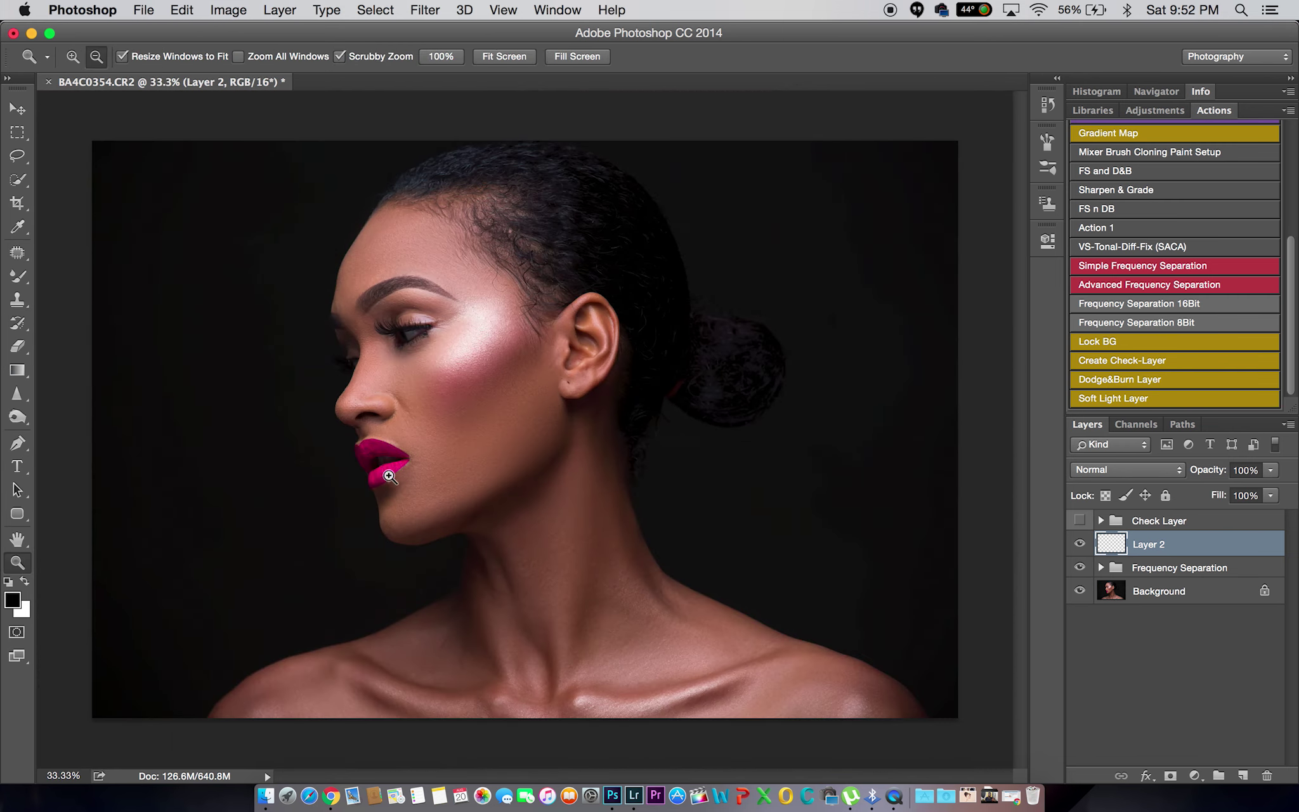
pyautogui.press('z')
pyautogui.moveTo(463, 213); pyautogui.dragTo(449, 572)
pyautogui.press('z')
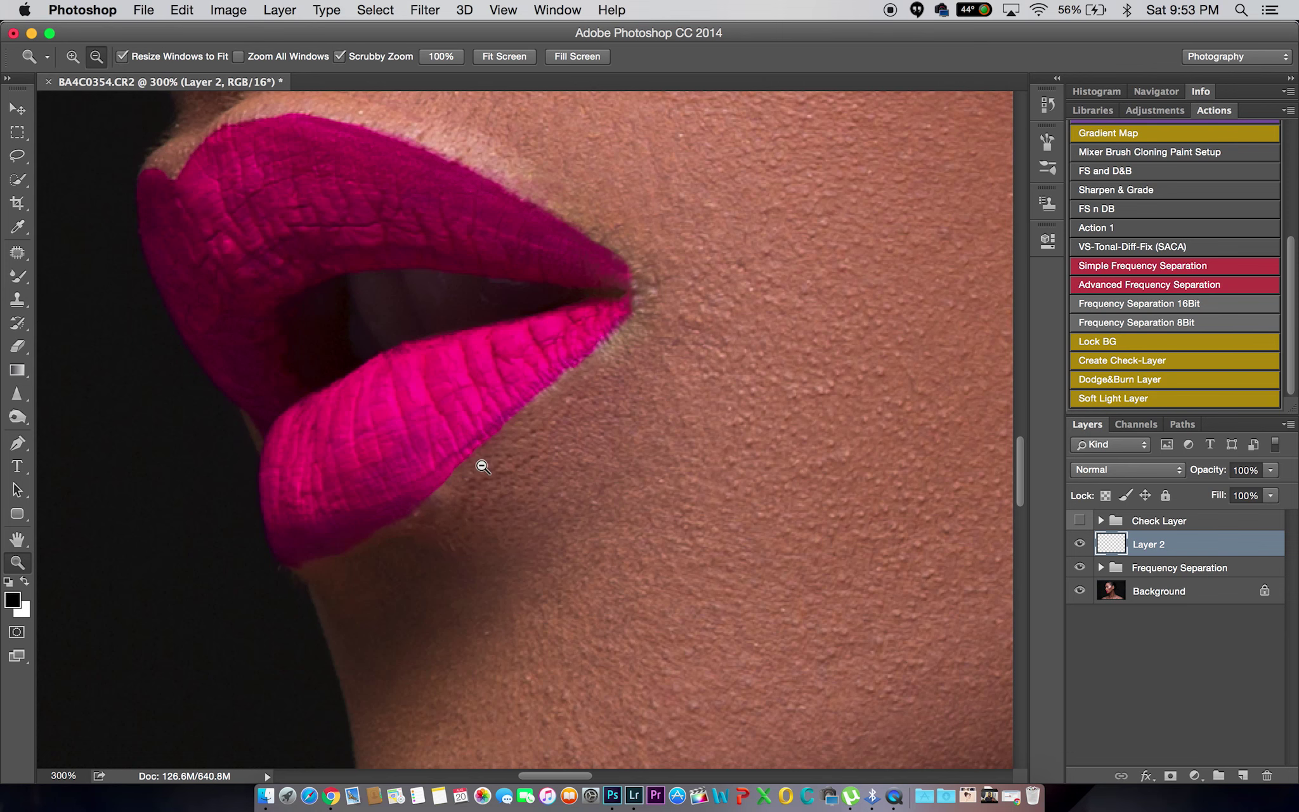
pyautogui.keyDown('alt'); pyautogui.click(665, 447); pyautogui.keyUp('alt')
pyautogui.keyDown('alt'); pyautogui.click(664, 448); pyautogui.keyUp('alt')
pyautogui.keyDown('alt'); pyautogui.click(714, 457); pyautogui.keyUp('alt')
pyautogui.keyDown('alt'); pyautogui.click(713, 457); pyautogui.keyUp('alt')
pyautogui.keyDown('alt'); pyautogui.click(713, 457); pyautogui.keyUp('alt')
pyautogui.press('s')
pyautogui.click(1128, 380)
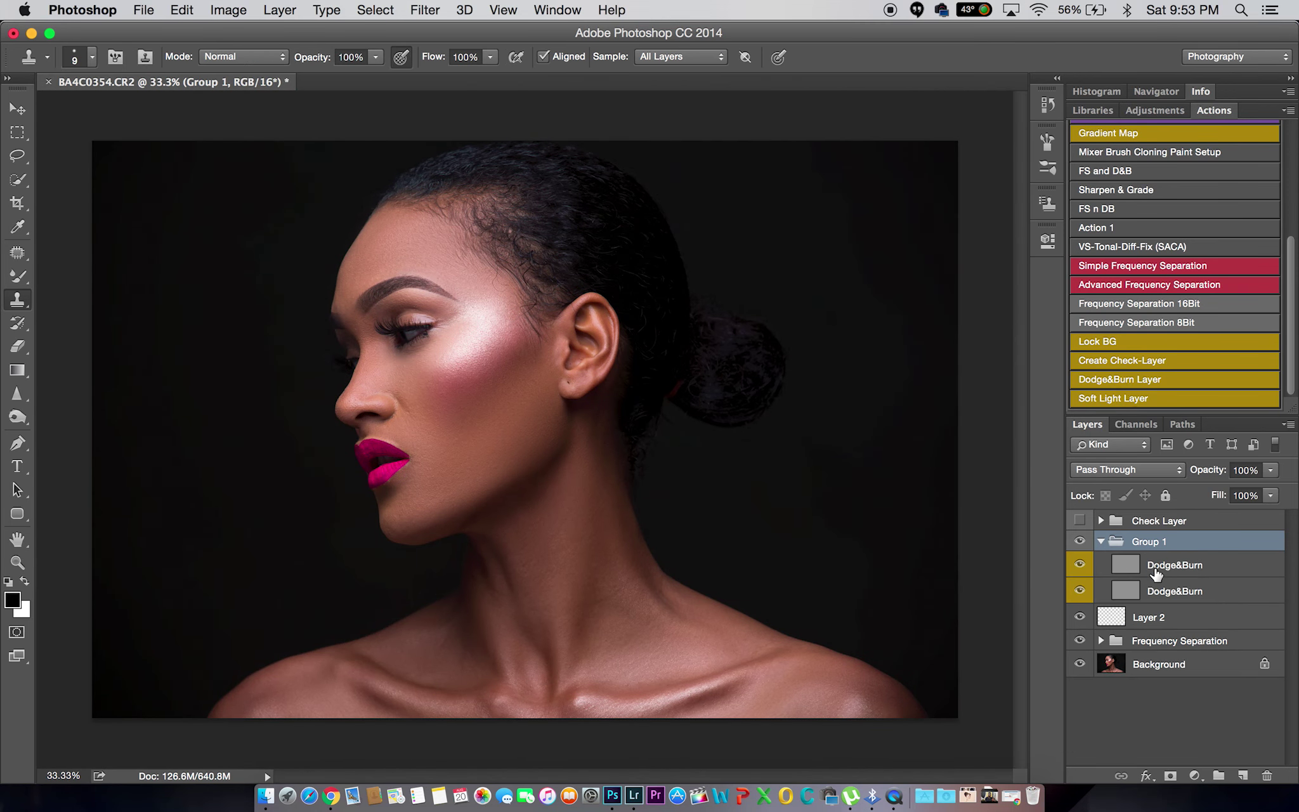
# Burn midtones at 3% over the neck, cheek, nose bridge, eyebrow and jaw
pyautogui.moveTo(17, 417); pyautogui.dragTo(95, 429)
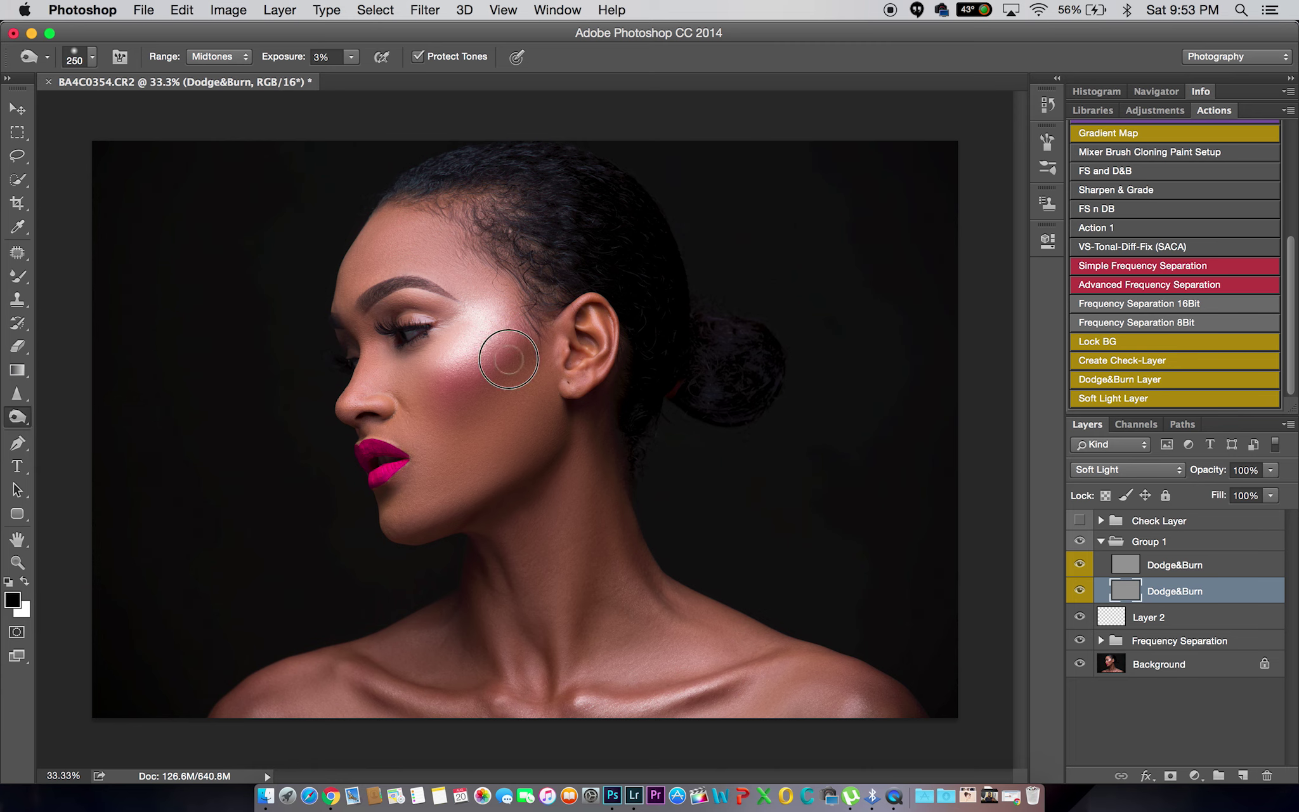
pyautogui.press('[')
pyautogui.press('[')
pyautogui.press('[')
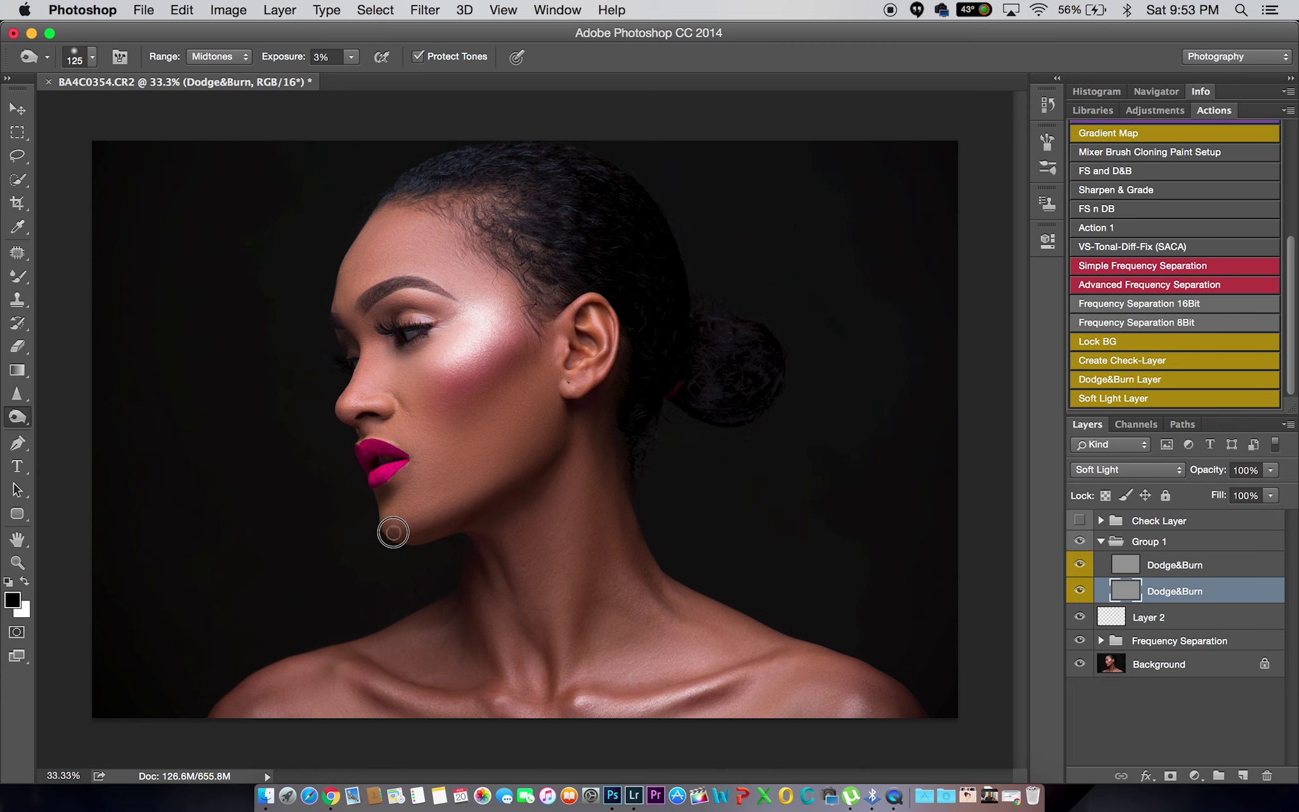
pyautogui.press(']')
pyautogui.press(']')
pyautogui.press(']')
pyautogui.press('[')
pyautogui.press('[')
pyautogui.press('[')
pyautogui.press(']')
pyautogui.press('[')
pyautogui.press(']')
pyautogui.press(']')
pyautogui.press(']')
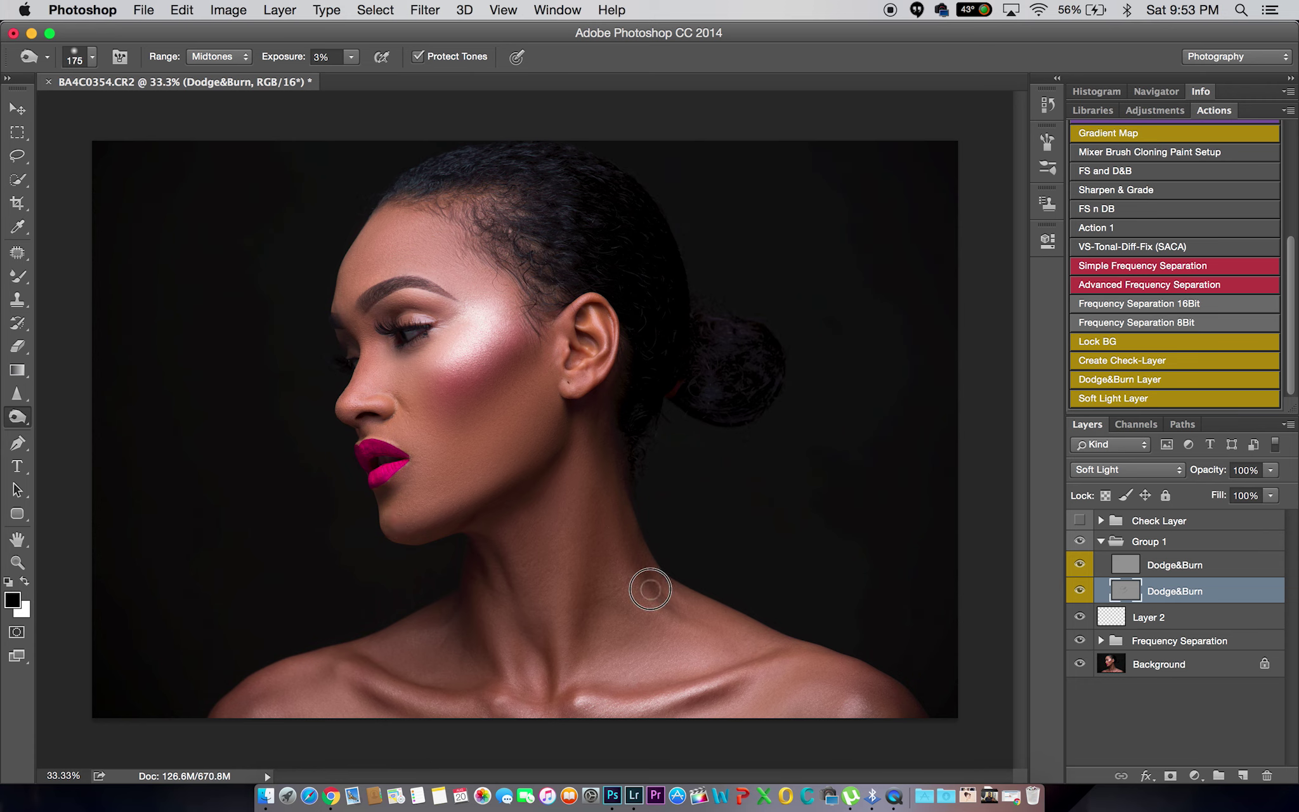
# Burn the collarbone, eye area, eyebrow and cheek, then hide Frequency Separation to compare
pyautogui.press('[')
pyautogui.press('[')
pyautogui.press('[')
pyautogui.press('[')
pyautogui.press(']')
pyautogui.press(']')
pyautogui.press(']')
pyautogui.press(']')
pyautogui.press(']')
pyautogui.press(']')
pyautogui.press(']')
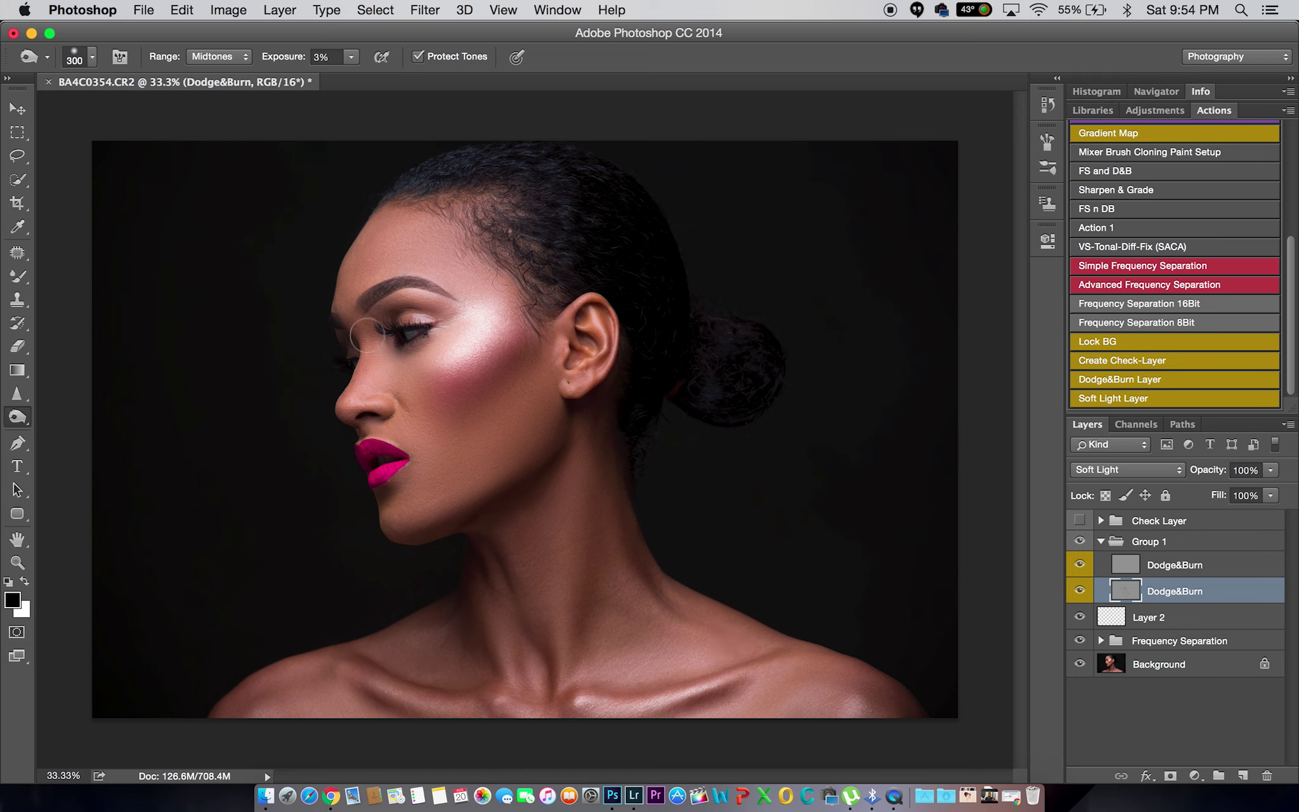
pyautogui.press('[')
pyautogui.press('[')
pyautogui.press('[')
pyautogui.press('[')
pyautogui.press(']')
pyautogui.press(']')
pyautogui.press(']')
pyautogui.press(']')
pyautogui.click(1081, 641)
pyautogui.click(1081, 642)
# Show Frequency Separation again, compare the dodge and burn layer, and select the upper Dodge&Burn layer
pyautogui.click(1080, 641)
pyautogui.press('[')
pyautogui.press('[')
pyautogui.press('[')
pyautogui.click(1079, 591)
pyautogui.click(1079, 591)
pyautogui.press('[')
pyautogui.press('[')
pyautogui.press(']')
pyautogui.press(']')
pyautogui.press(']')
pyautogui.hotkey('alt', ']')
pyautogui.press('[')
pyautogui.press('[')
pyautogui.press(']')
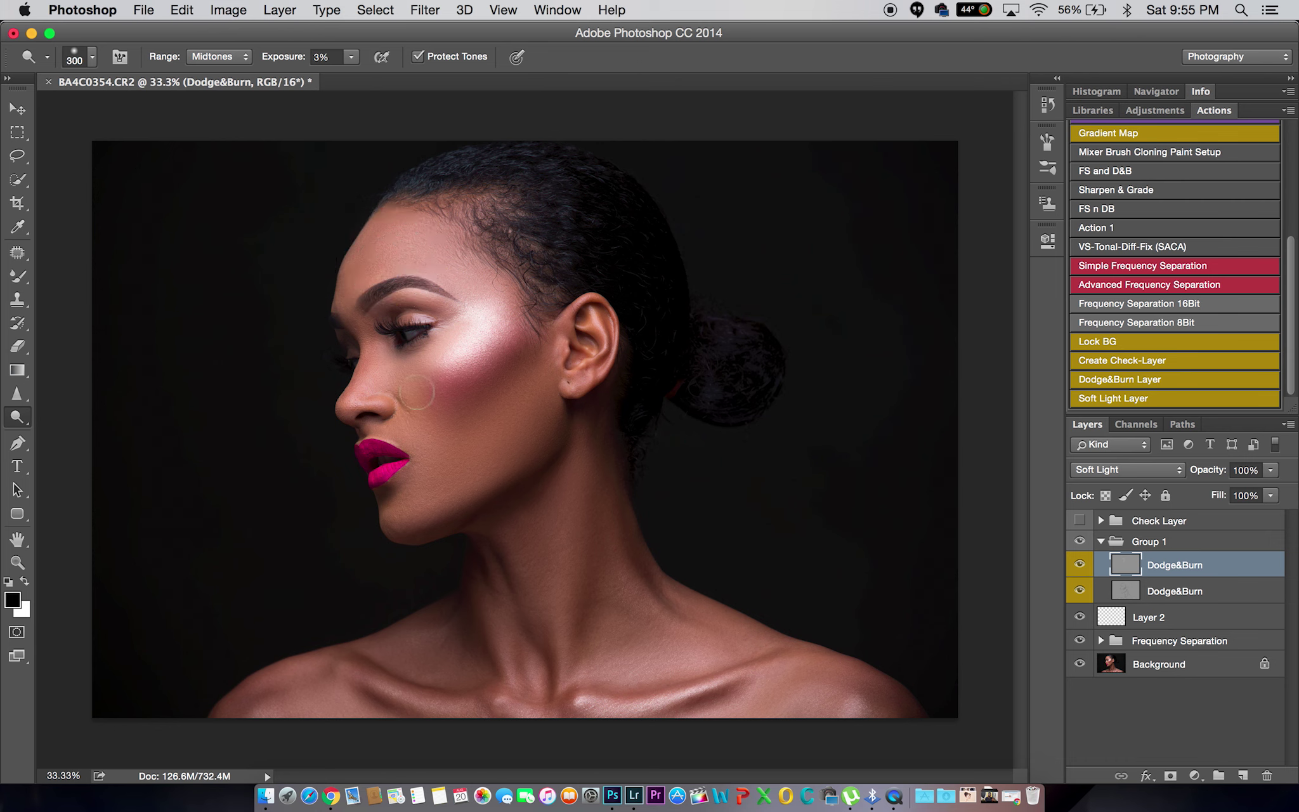
# Dodge the lower cheek, area near the nose, eyelid, and a small collarbone spot
pyautogui.press(']')
pyautogui.press(']')
pyautogui.press('[')
pyautogui.press('[')
pyautogui.press('[')
pyautogui.press(']')
pyautogui.press(']')
pyautogui.press(']')
pyautogui.press('[')
pyautogui.moveTo(535, 677); pyautogui.dragTo(529, 687)
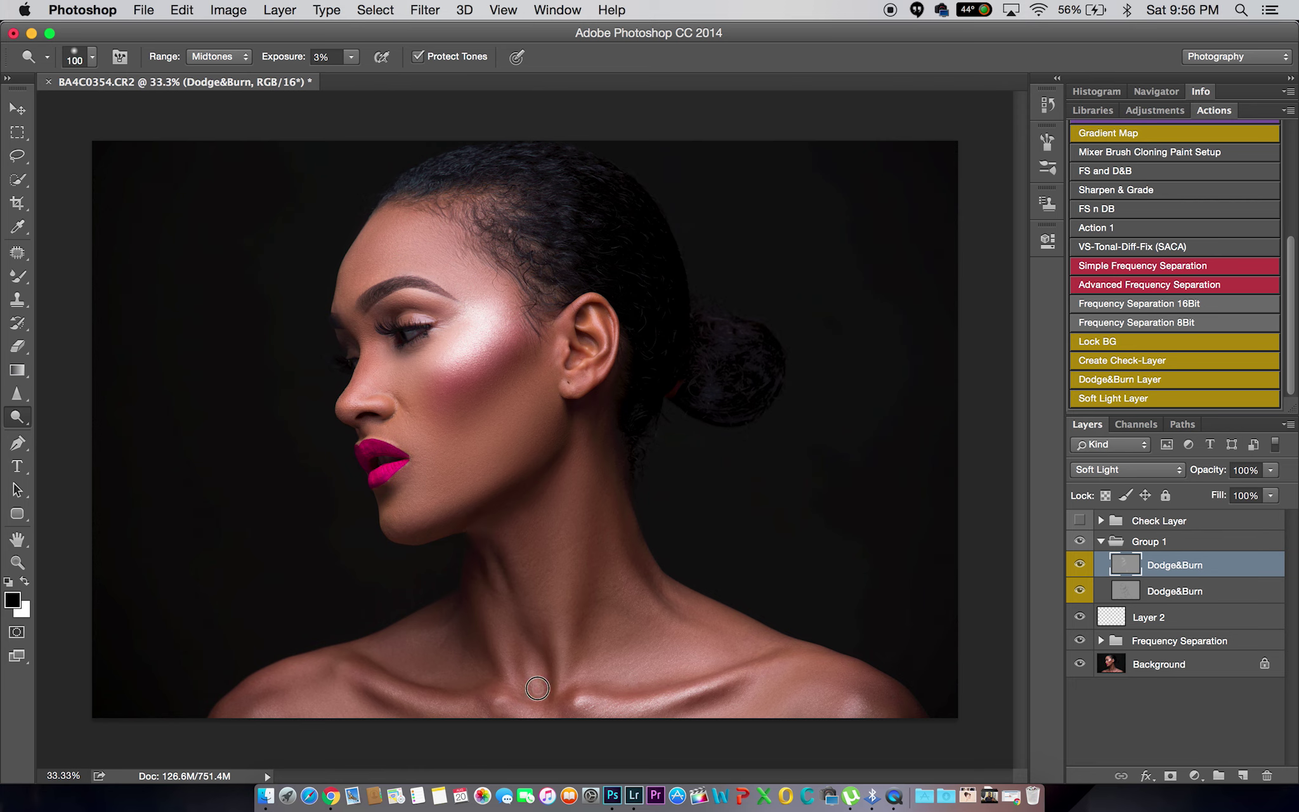
# Brighten highlights along the collarbone, neck and jaw with varying brush sizes
pyautogui.press(']')
pyautogui.press(']')
pyautogui.press('[')
pyautogui.press(']')
pyautogui.press(']')
pyautogui.press(']')
pyautogui.press(']')
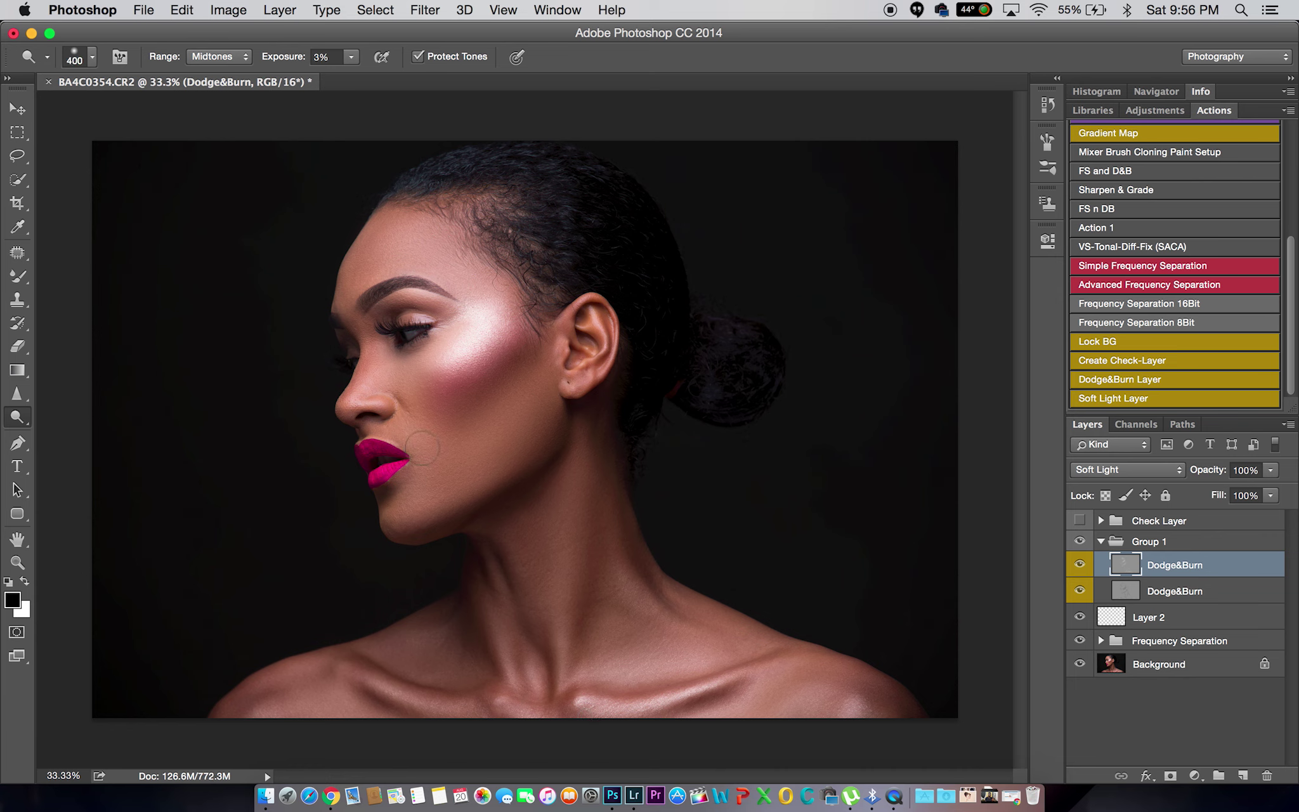
pyautogui.press('[')
pyautogui.press(']')
pyautogui.press(']')
pyautogui.press(']')
pyautogui.press(']')
pyautogui.press(']')
pyautogui.press('[')
pyautogui.press('[')
pyautogui.press('[')
pyautogui.press(']')
# Toggle Group 1 to compare, then resize the brush for the collarbone, eye and nose
pyautogui.keyDown('alt'); pyautogui.click(689, 509); pyautogui.keyUp('alt')
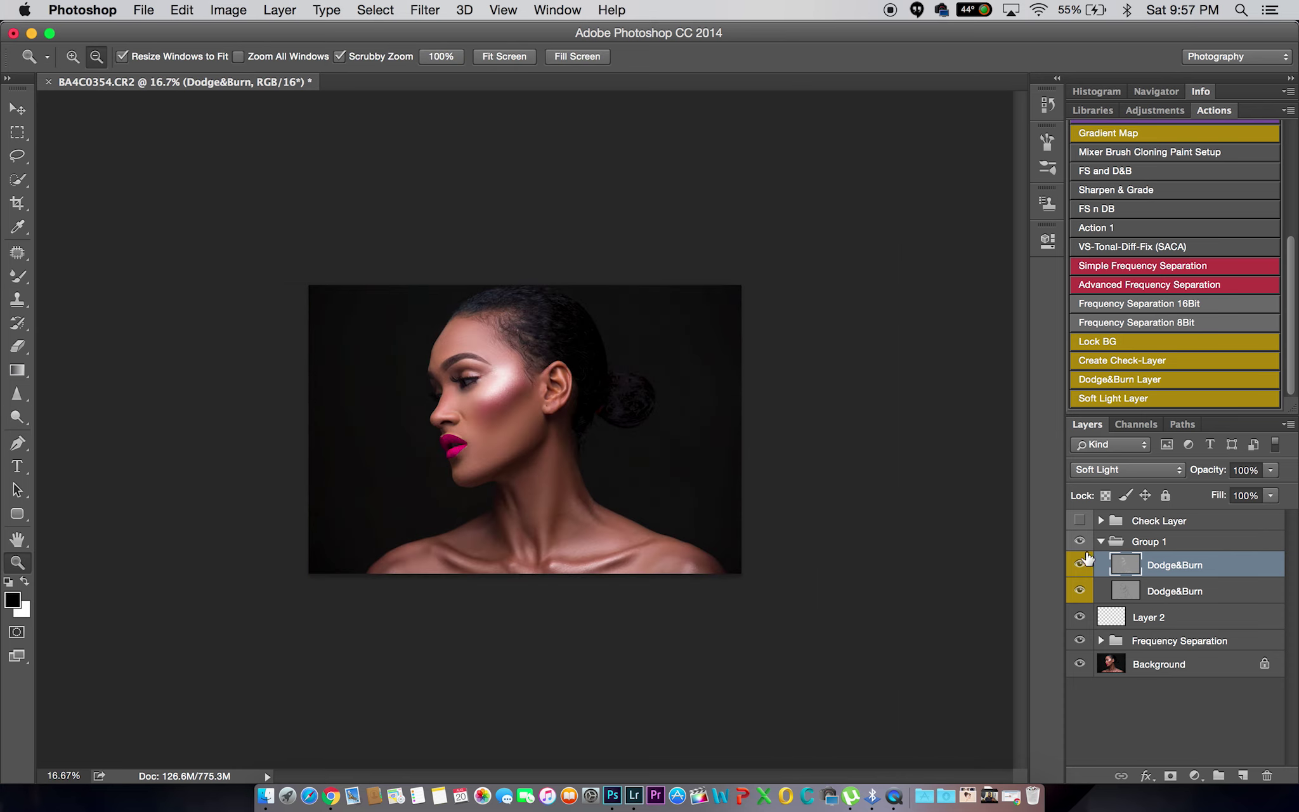
pyautogui.click(1079, 545)
pyautogui.click(1079, 545)
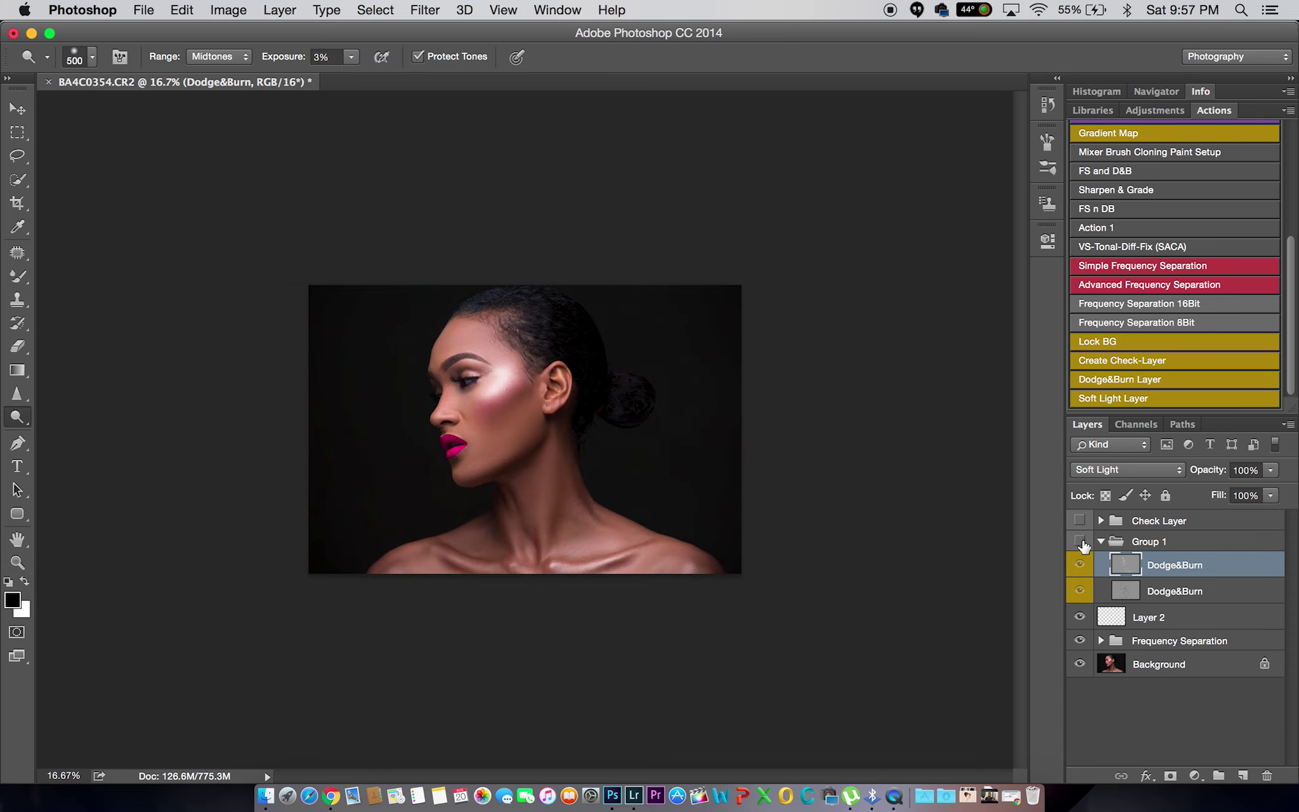
pyautogui.keyDown('super'); pyautogui.click(526, 430); pyautogui.keyUp('super')
pyautogui.press('[')
pyautogui.press('[')
pyautogui.press('[')
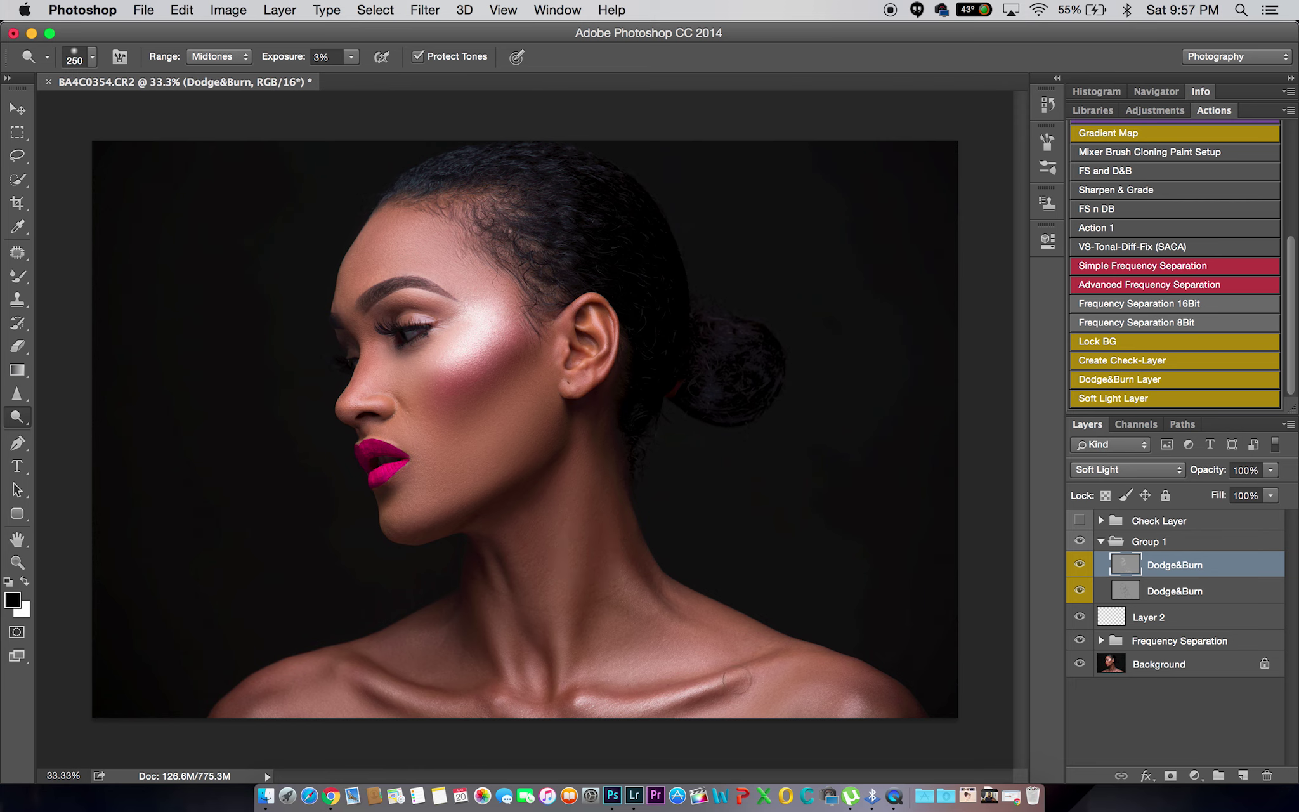
pyautogui.press('[')
pyautogui.press('[')
pyautogui.press(']')
pyautogui.press(']')
pyautogui.press('[')
pyautogui.press('[')
pyautogui.press('[')
pyautogui.press('[')
pyautogui.press('[')
pyautogui.press('[')
# Brighten the upper eyelid highlight up close
pyautogui.click(456, 339)
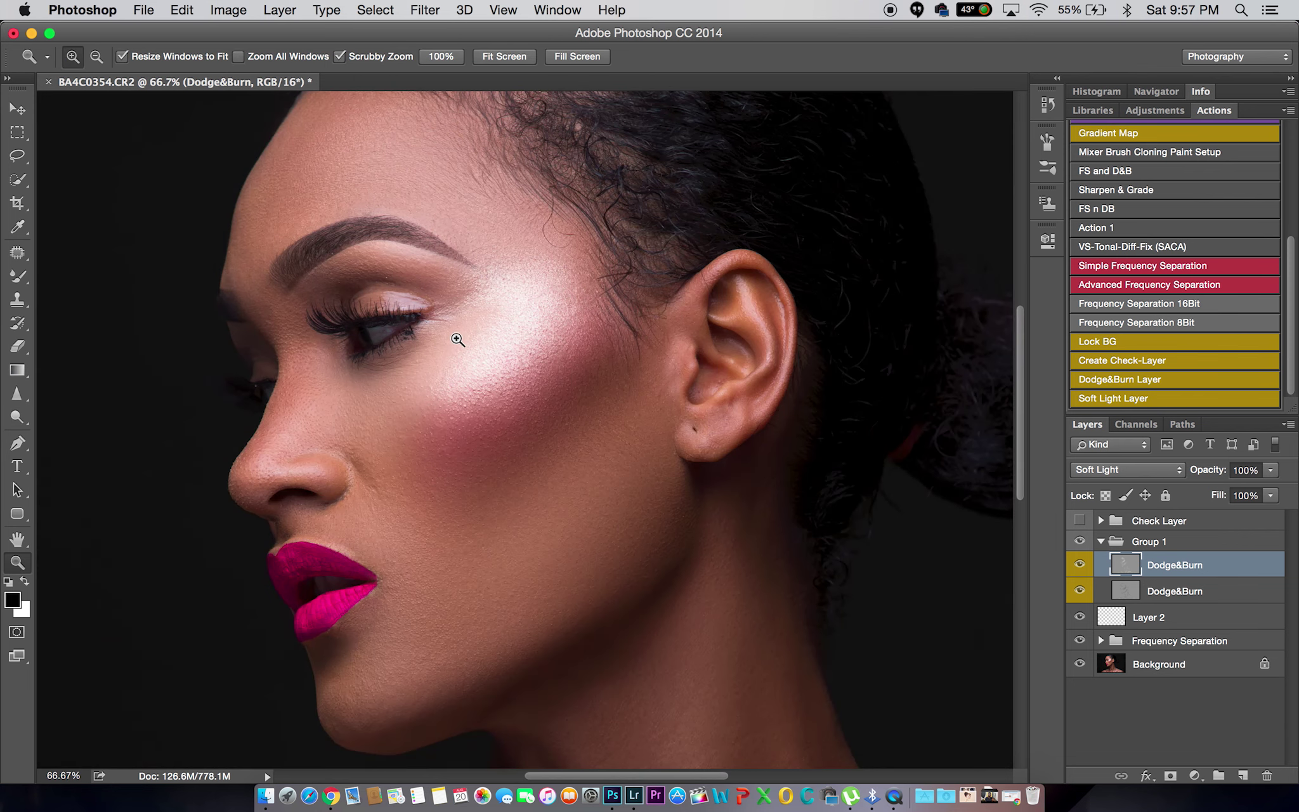
pyautogui.moveTo(391, 302); pyautogui.dragTo(422, 303)
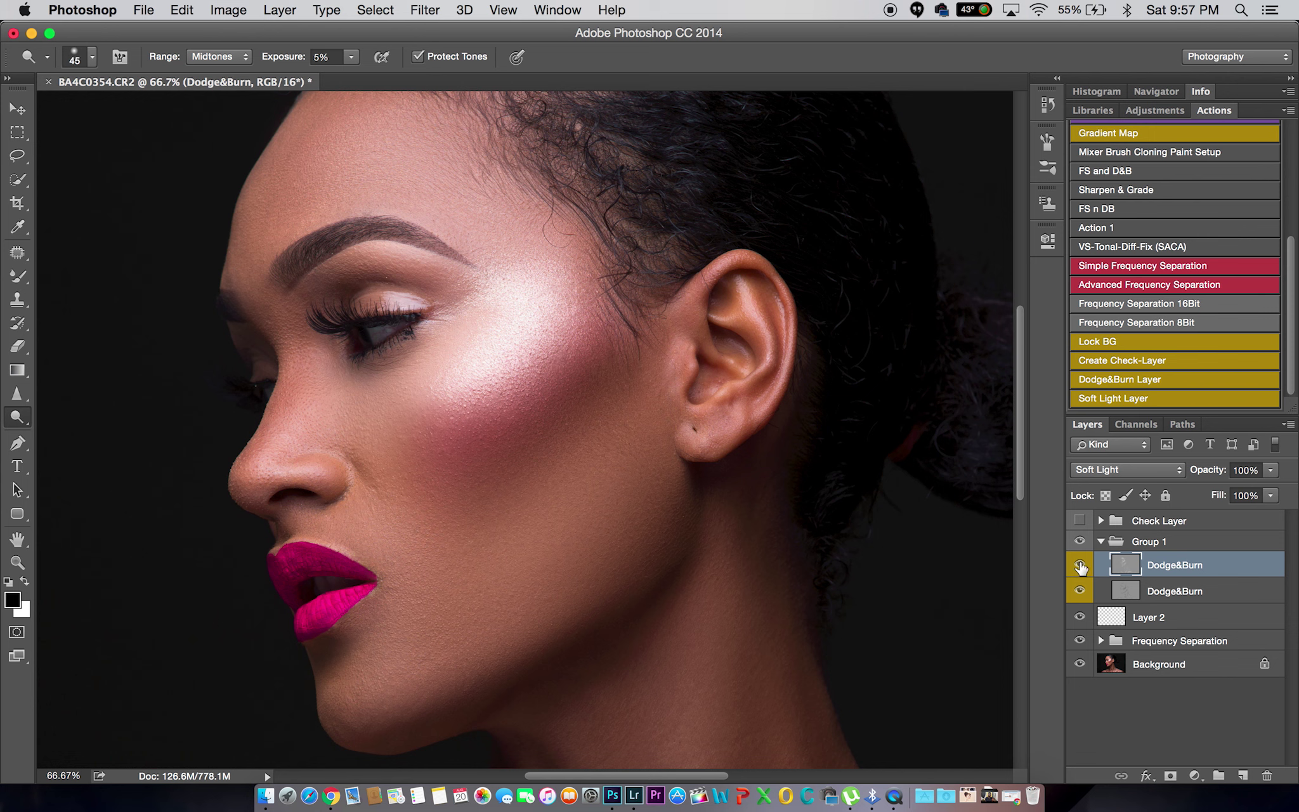
pyautogui.press('[')
pyautogui.press('[')
pyautogui.press('[')
pyautogui.press('[')
pyautogui.press('[')
pyautogui.press('[')
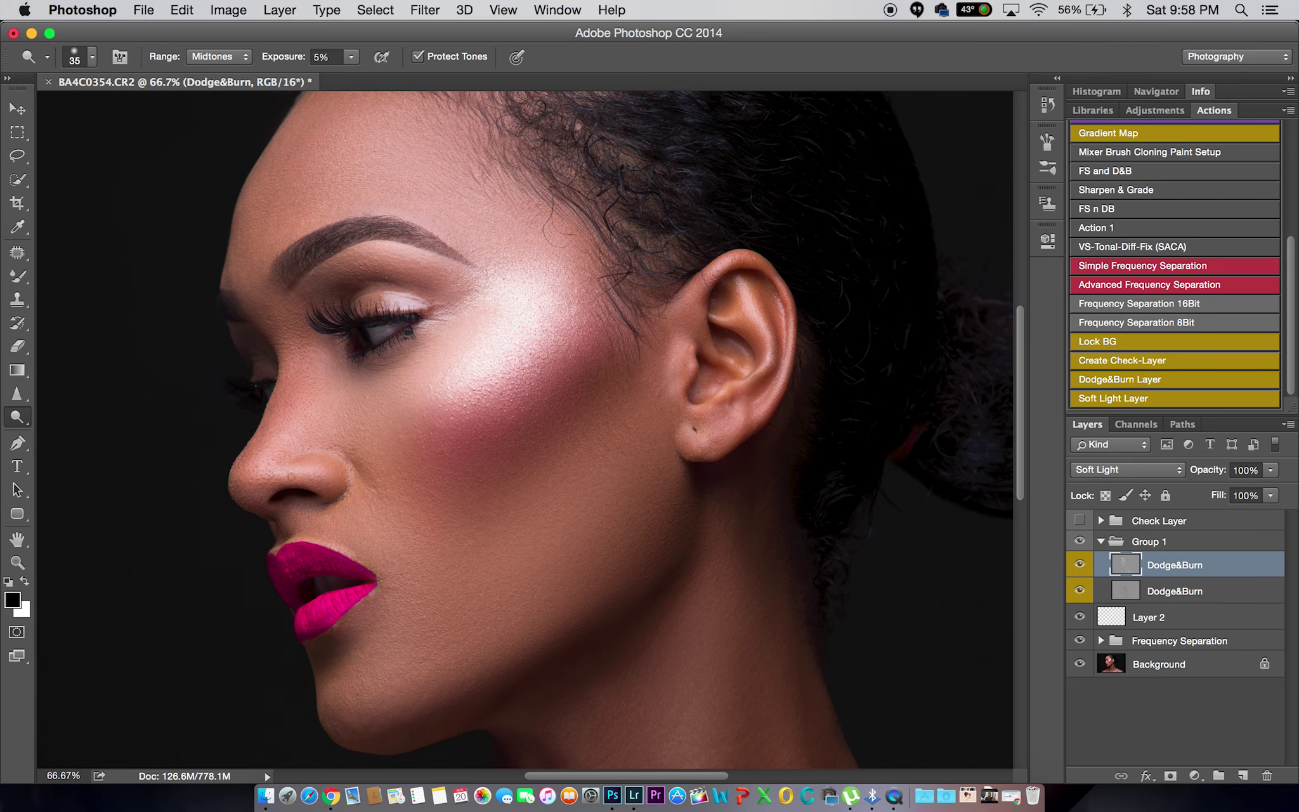
pyautogui.keyDown('alt'); pyautogui.click(517, 410); pyautogui.keyUp('alt')
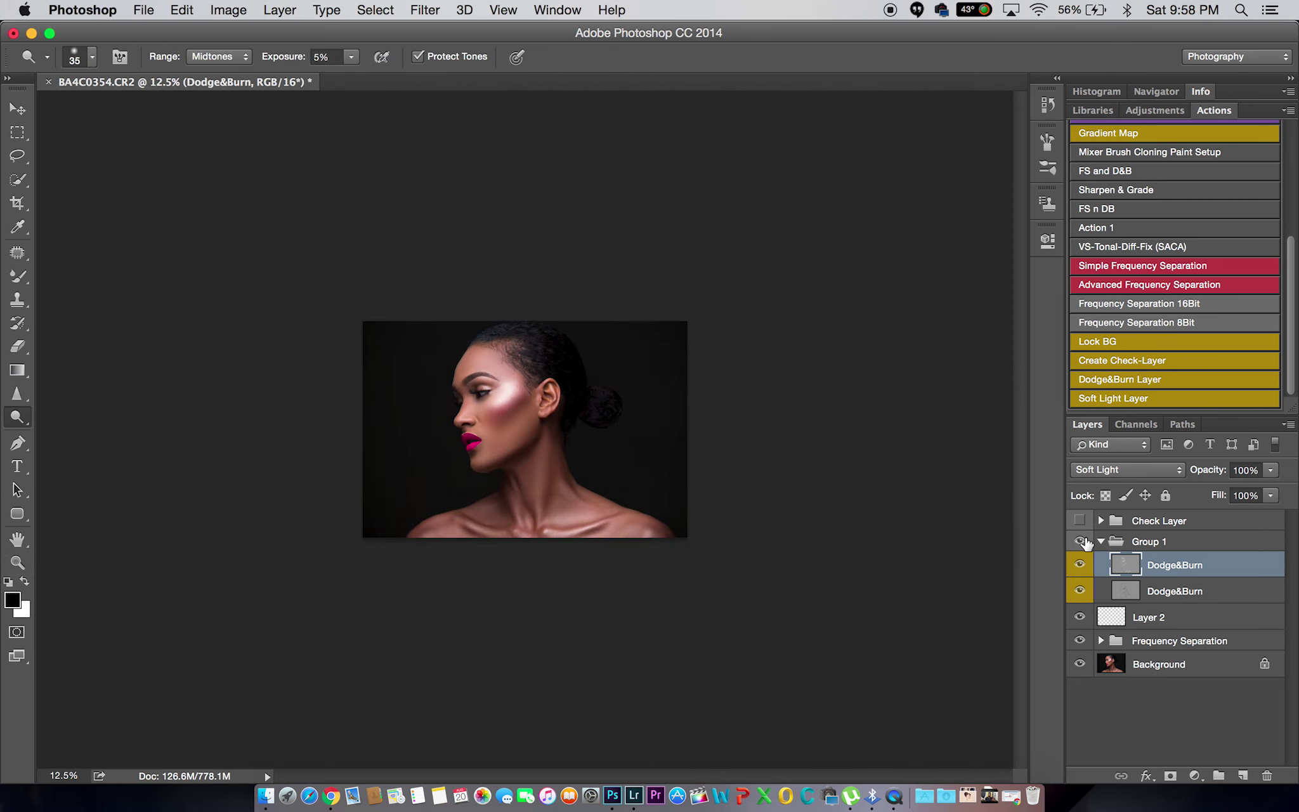
# On the lower Dodge&Burn layer, dodge the face at 2% exposure with a smaller brush
pyautogui.click(1163, 593)
pyautogui.press('z')
pyautogui.keyDown('alt'); pyautogui.click(482, 402); pyautogui.keyUp('alt')
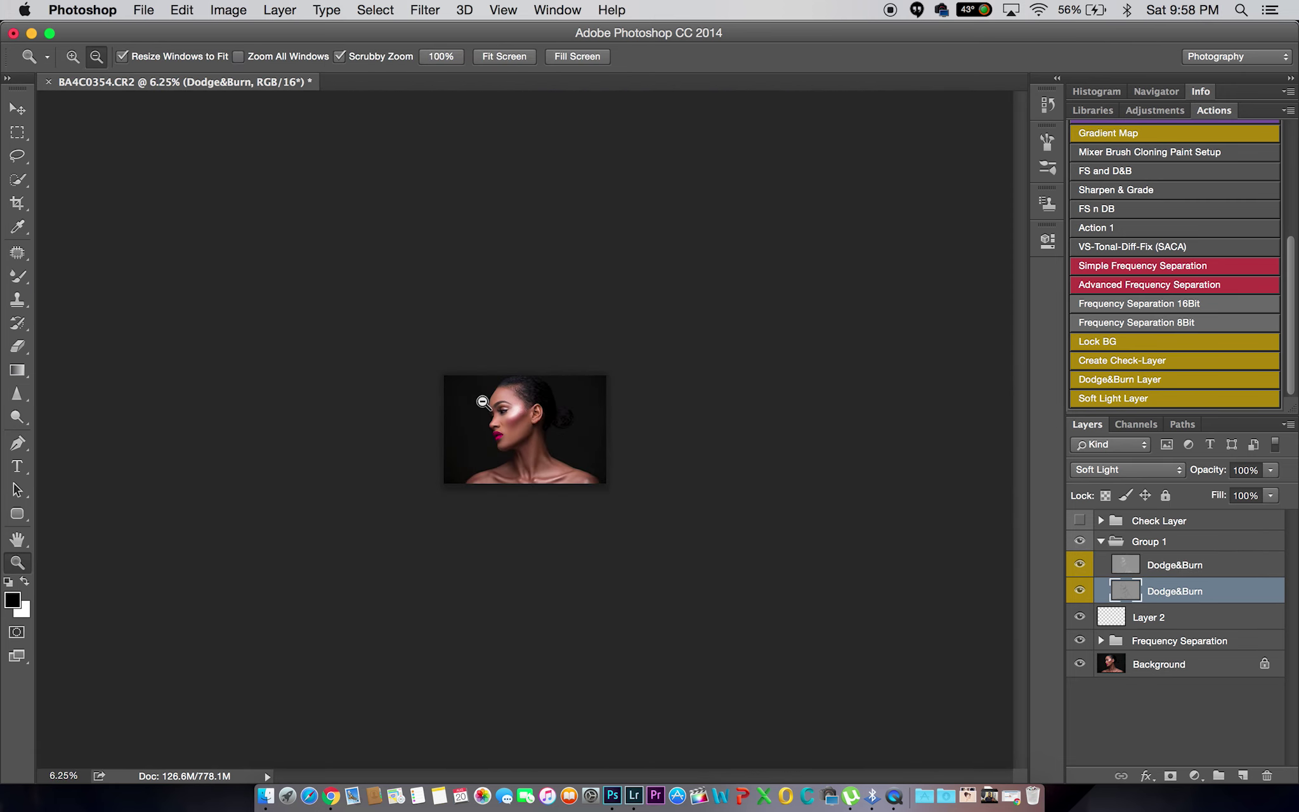
pyautogui.click(531, 420)
pyautogui.press('o')
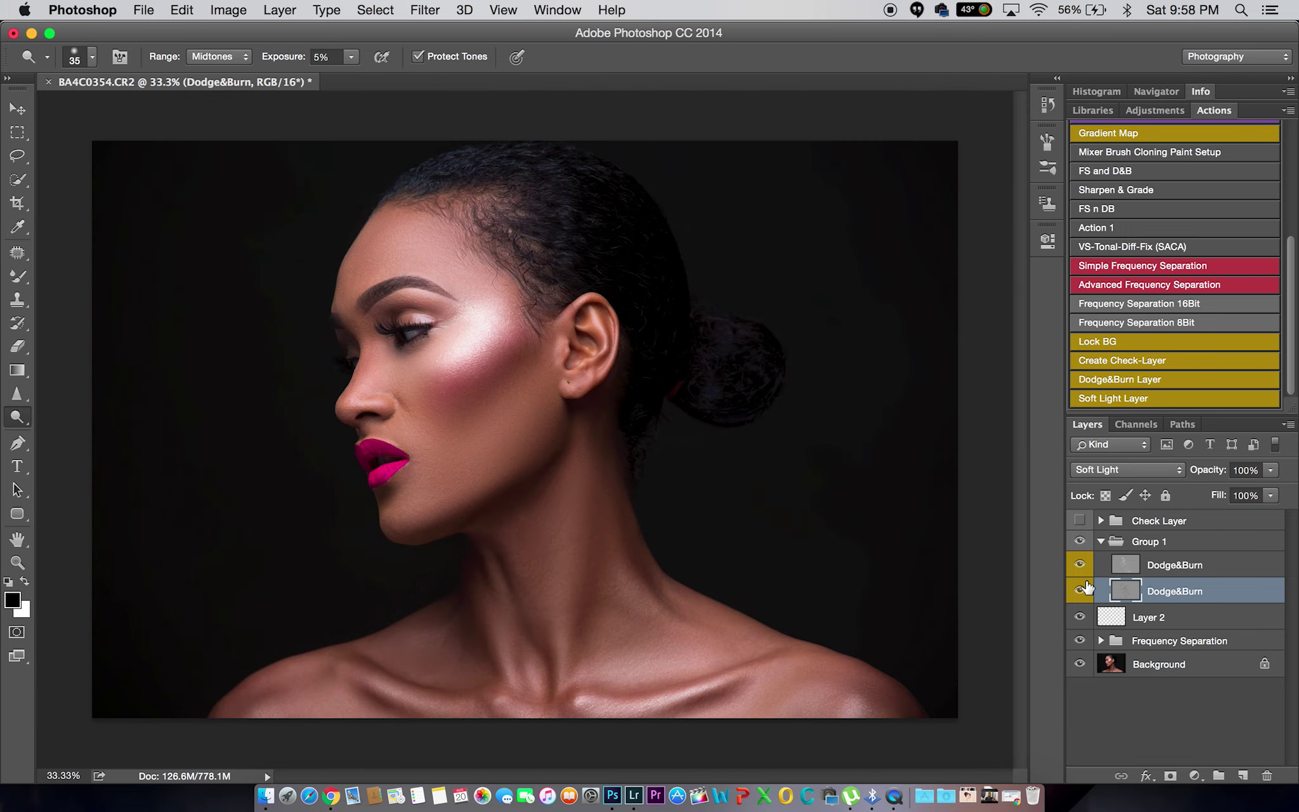
pyautogui.press('[')
pyautogui.press('[')
pyautogui.press('0')
pyautogui.press('2')
# Raise exposure to 5% and dodge the hairline and hair with a larger brush
pyautogui.press(']')
pyautogui.press(']')
pyautogui.press(']')
pyautogui.press('0')
pyautogui.press('5')
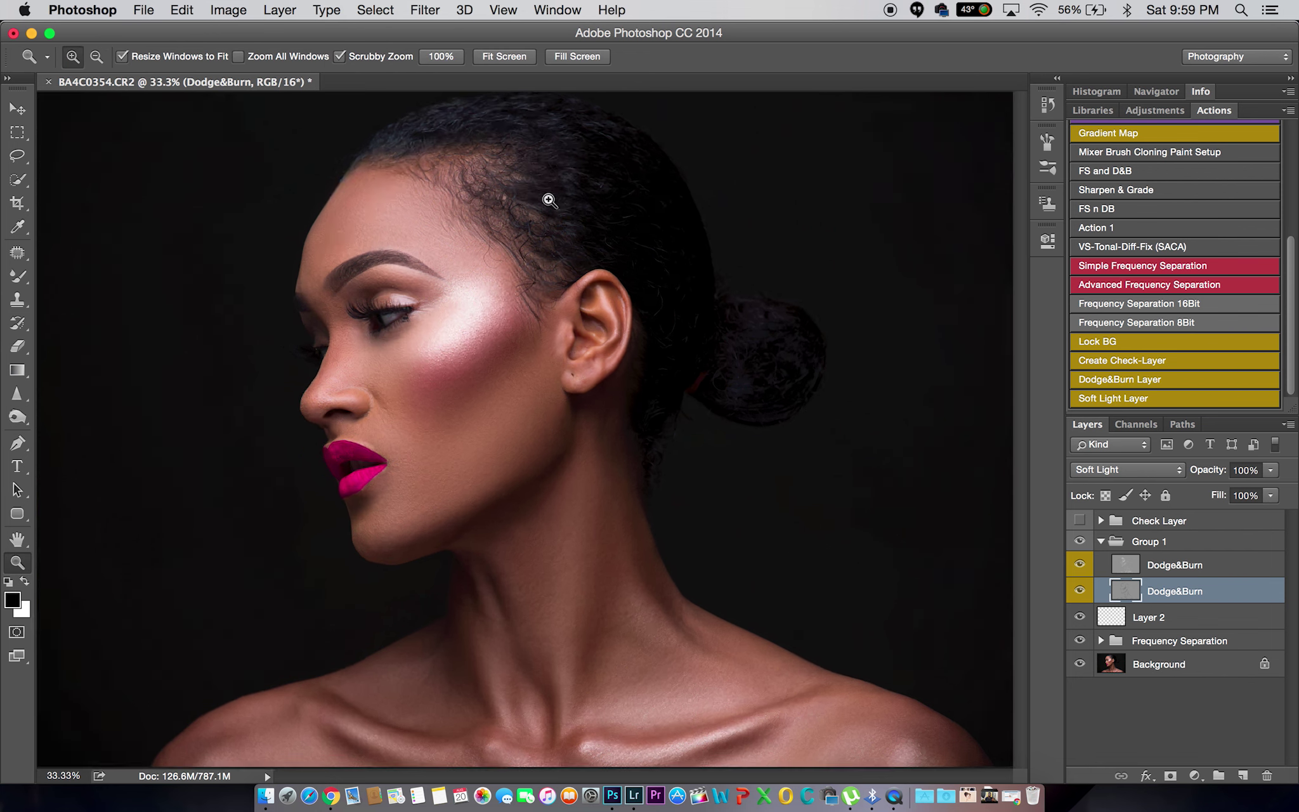
pyautogui.press('z')
pyautogui.click(549, 200)
pyautogui.press('o')
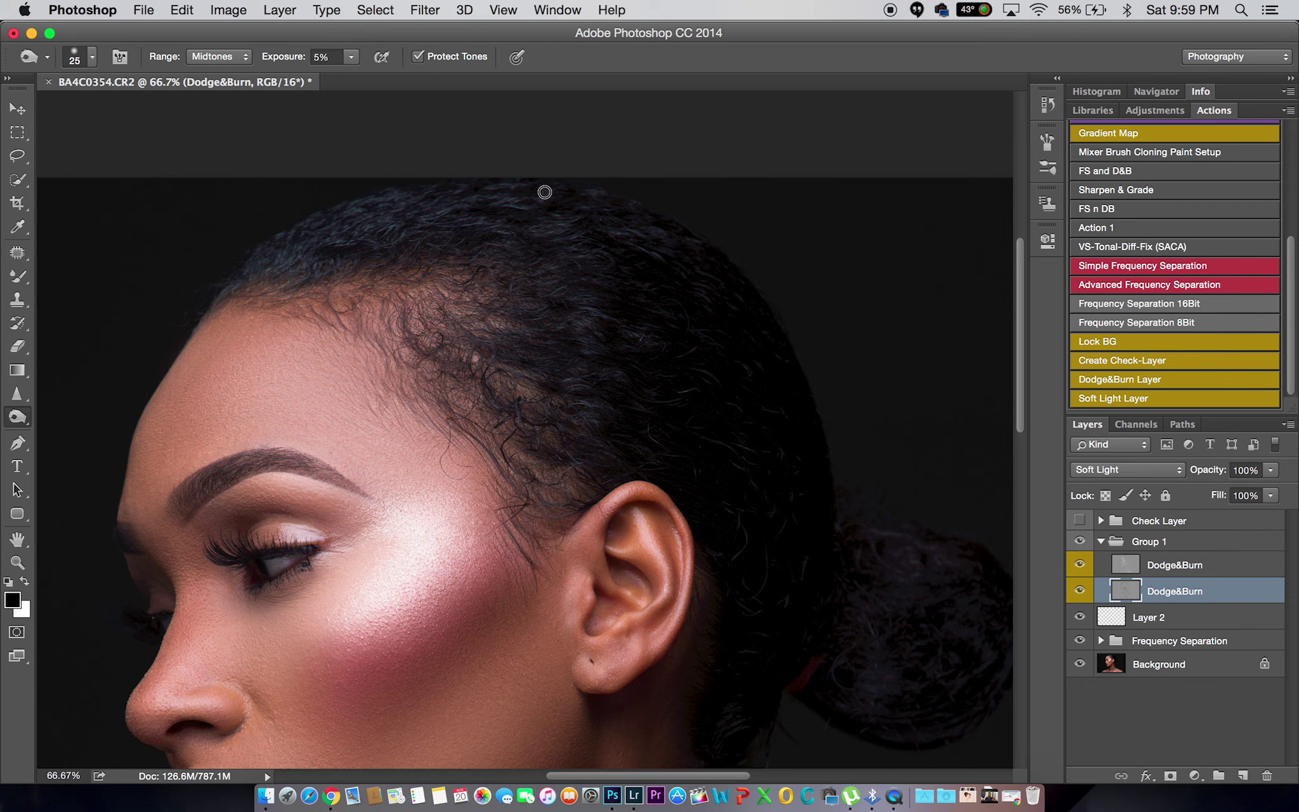
pyautogui.press(']')
pyautogui.press(']')
pyautogui.press(']')
# Dodge on the upper Dodge&Burn layer at 5% exposure, then zoom out to the full portrait
pyautogui.click(1122, 563)
pyautogui.press('z')
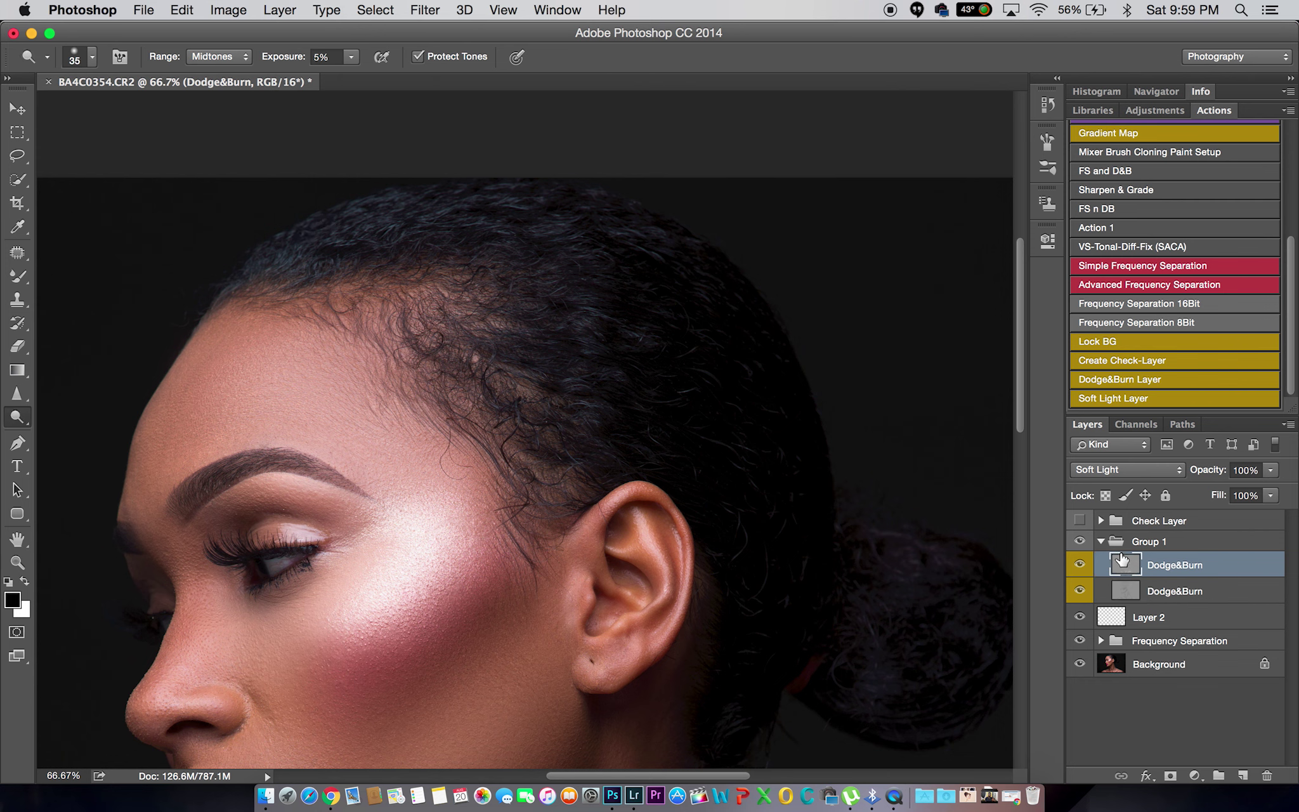
pyautogui.press('[')
pyautogui.press('0')
pyautogui.press('5')
pyautogui.press(']')
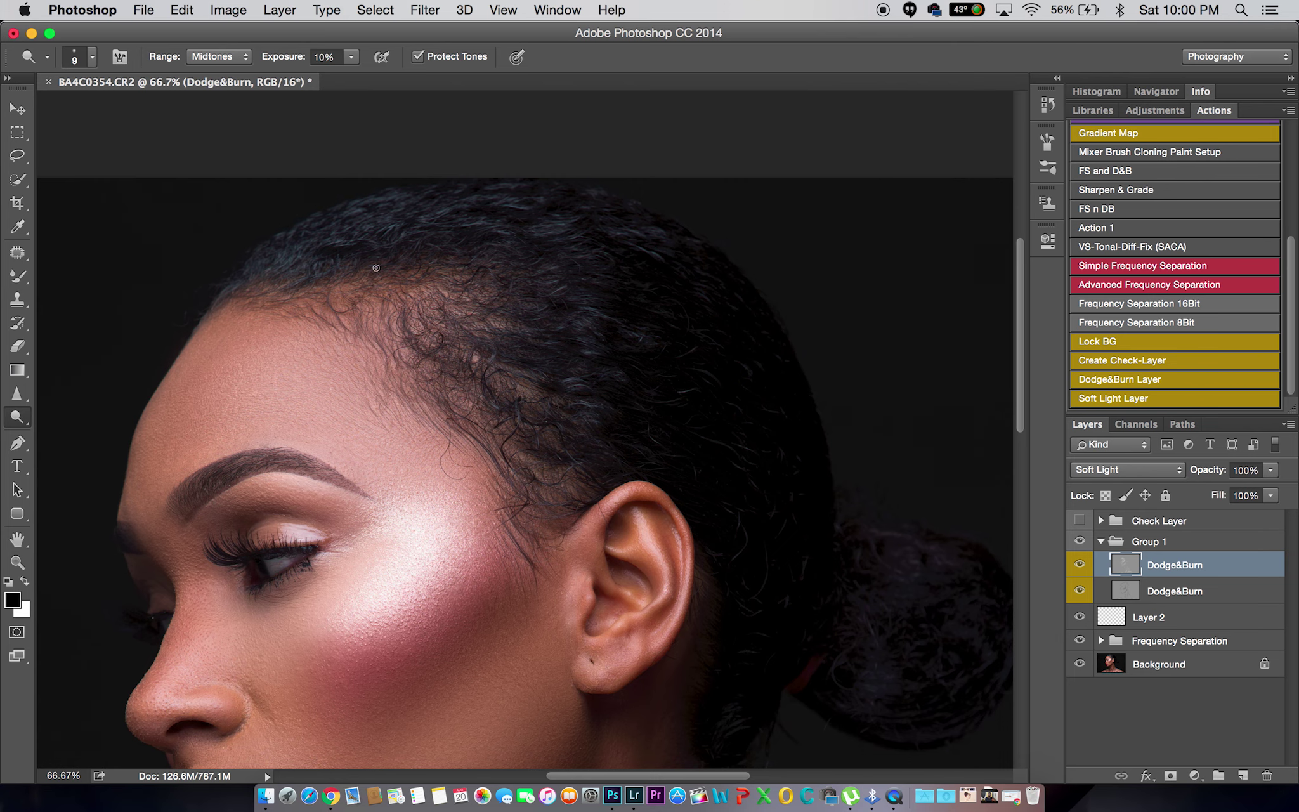
pyautogui.press('super+minus')
pyautogui.press('super+minus')
pyautogui.press('super+minus')
# Select Group 1 and zoom the portrait to 25%
pyautogui.hotkey('alt', ']')
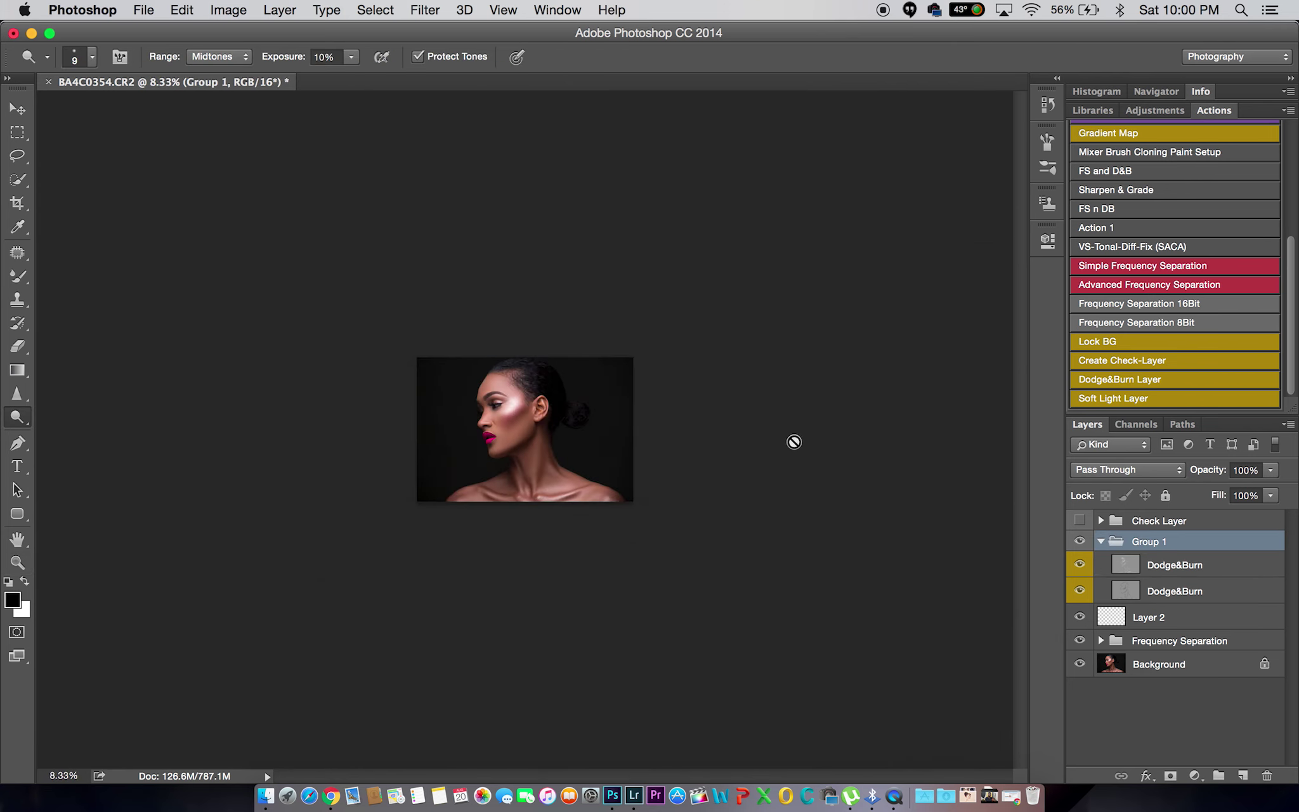
pyautogui.press('z')
pyautogui.press('super+plus')
pyautogui.press('super+plus')
pyautogui.press('super+plus')
pyautogui.press('o')
# Collapse Group 1 and hide it with Layer 2 to compare the retouching
pyautogui.click(1101, 541)
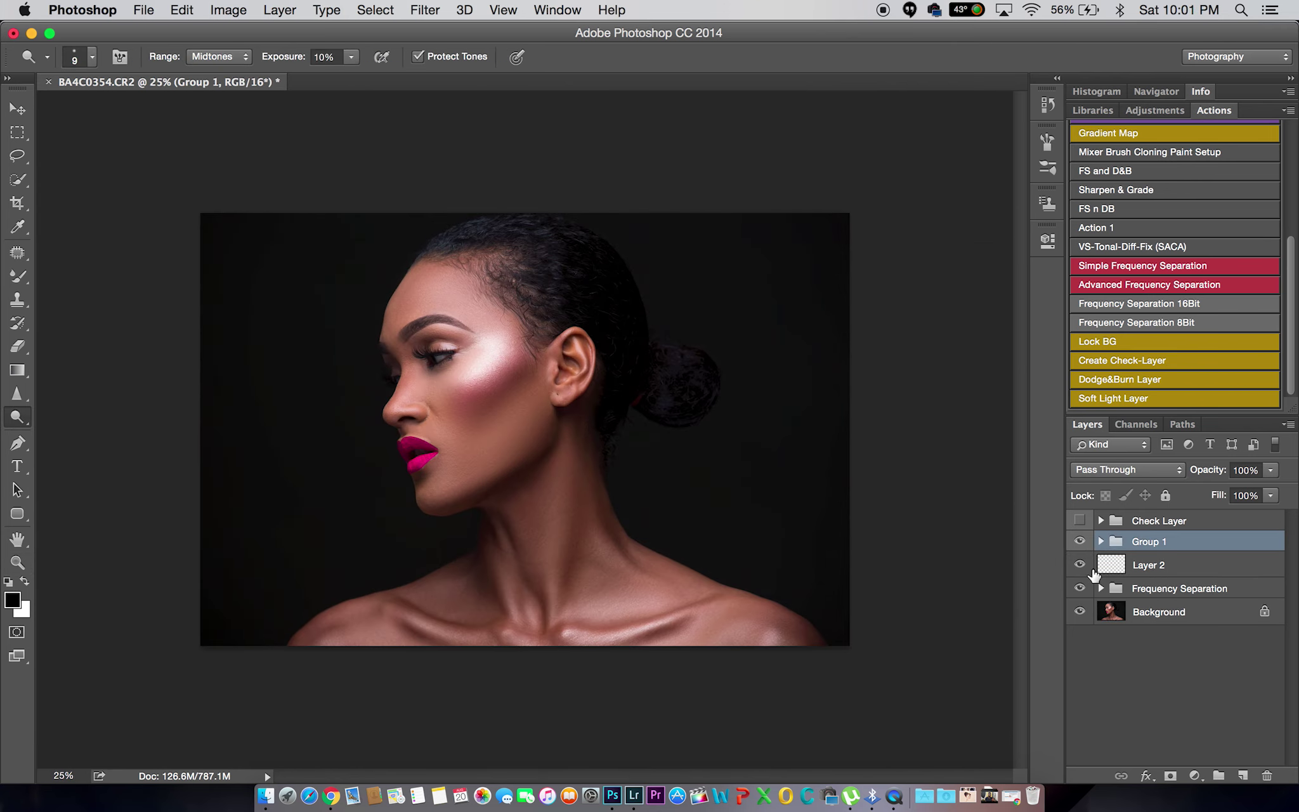
pyautogui.moveTo(1080, 541)
pyautogui.mouseDown()
pyautogui.moveTo(1081, 590)
pyautogui.moveTo(1086, 547)
pyautogui.mouseUp()
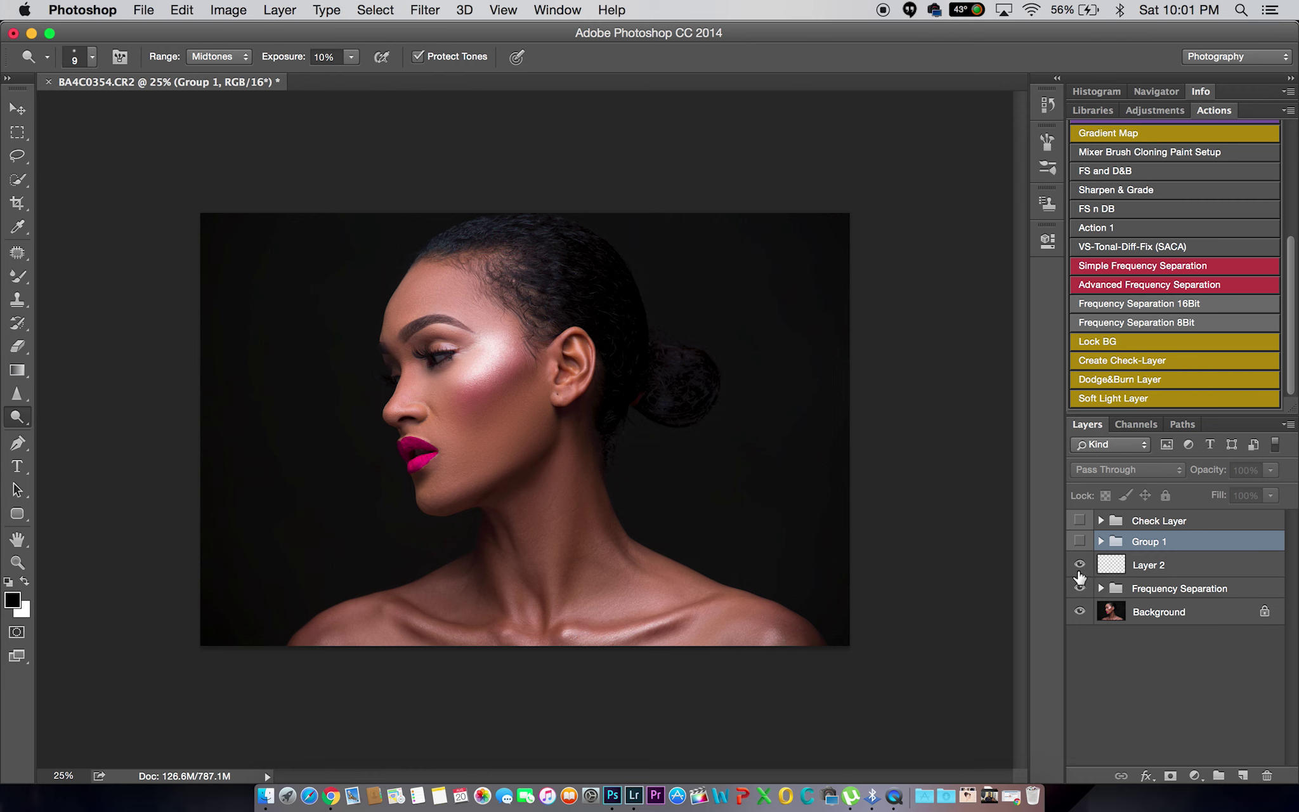
pyautogui.click(1101, 542)
pyautogui.click(1101, 542)
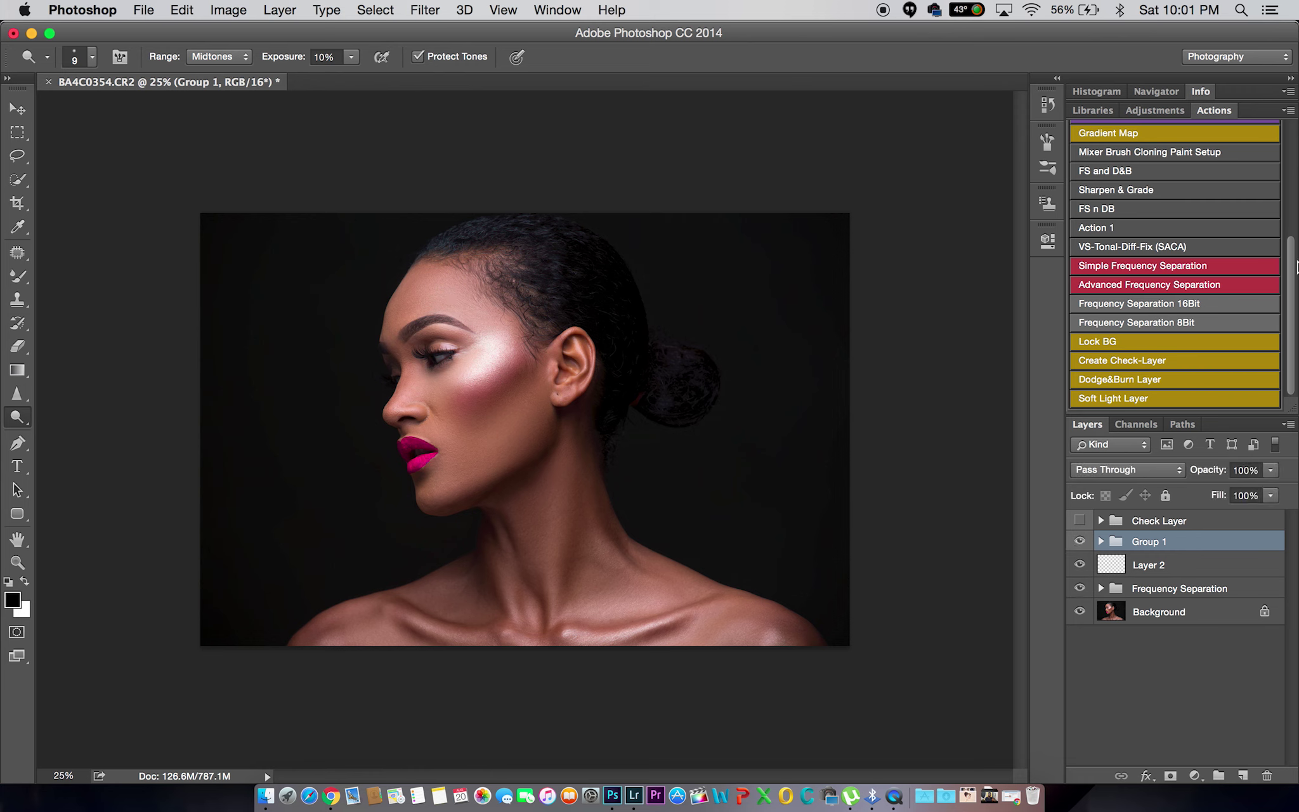
pyautogui.scroll(4, 1122, 276)
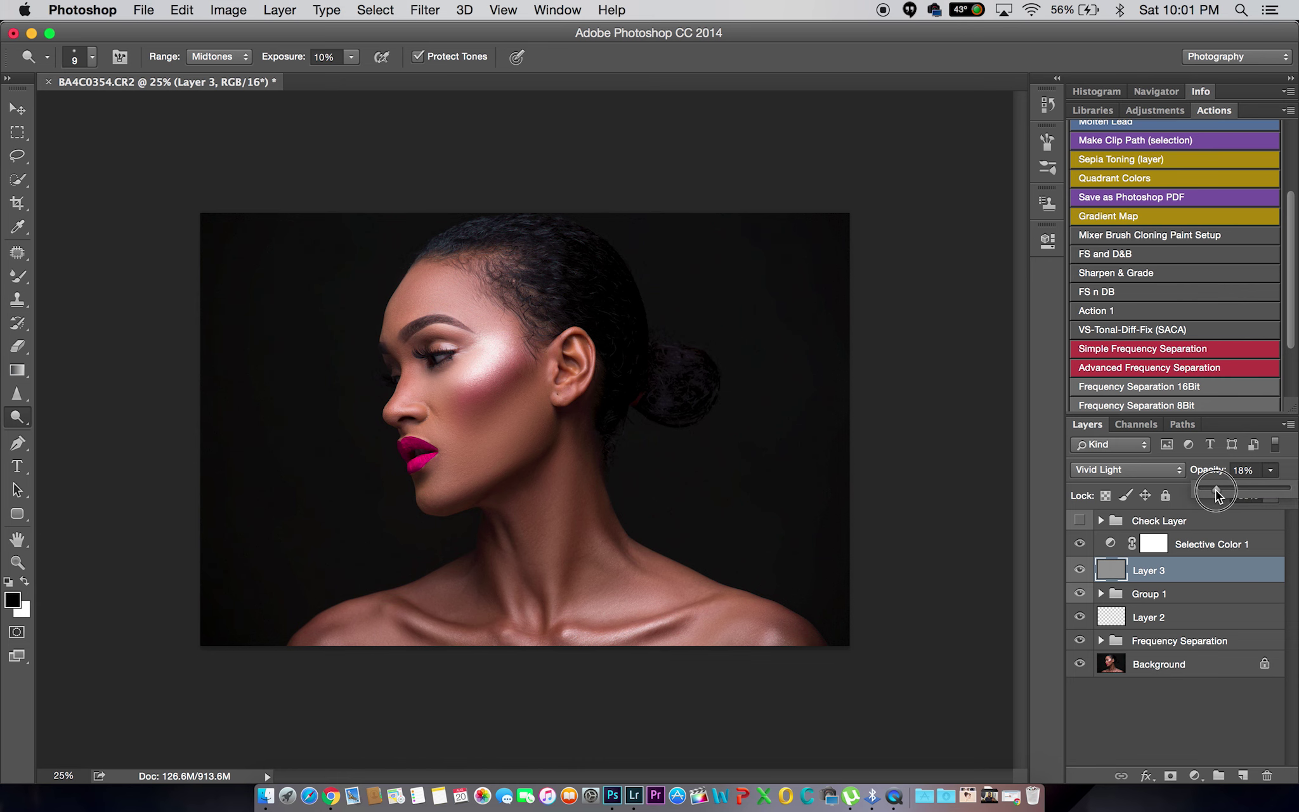
# Set Layer 3 opacity to 20% and toggle it off and on to compare the skin
pyautogui.moveTo(1216, 488); pyautogui.dragTo(1219, 489)
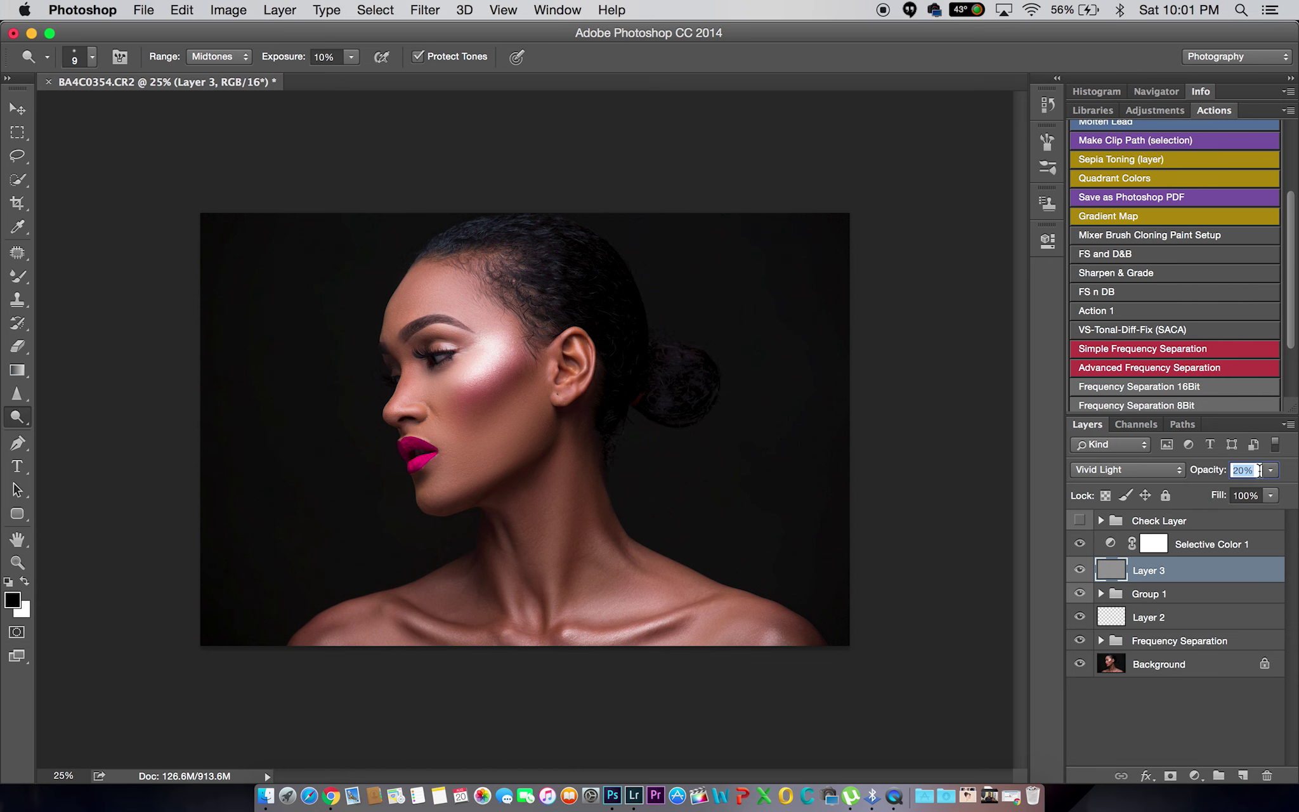
pyautogui.click(1193, 551)
pyautogui.click(1148, 570)
pyautogui.click(508, 449)
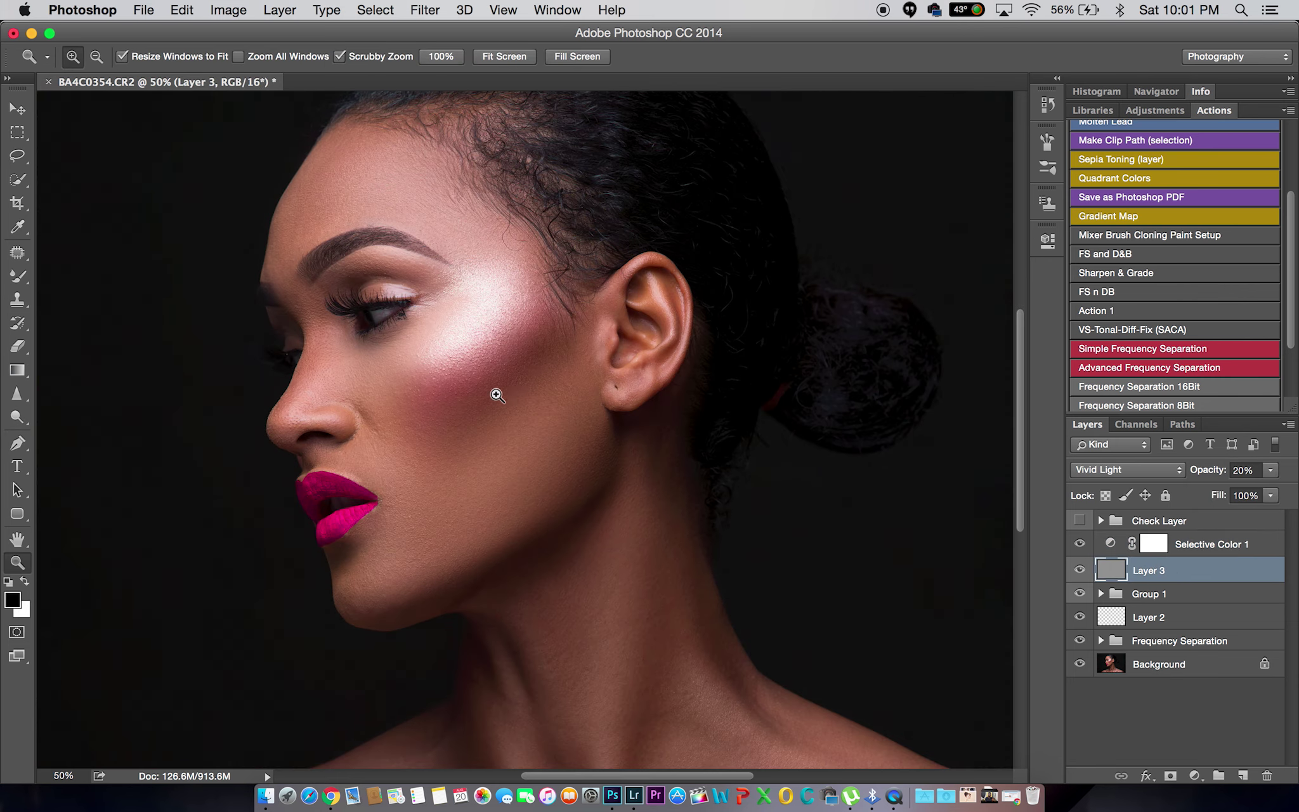
pyautogui.click(498, 386)
pyautogui.click(1080, 570)
pyautogui.click(1081, 572)
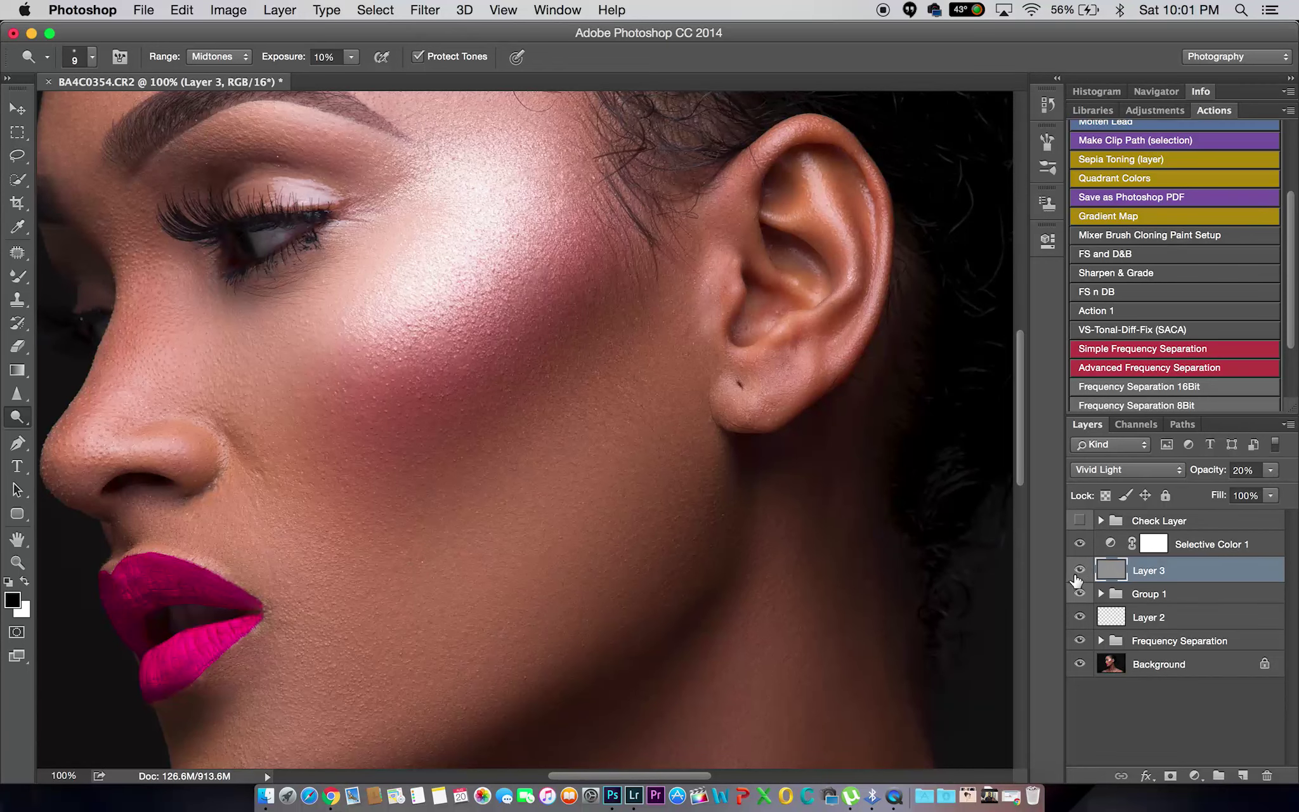
pyautogui.keyDown('alt'); pyautogui.click(638, 585); pyautogui.keyUp('alt')
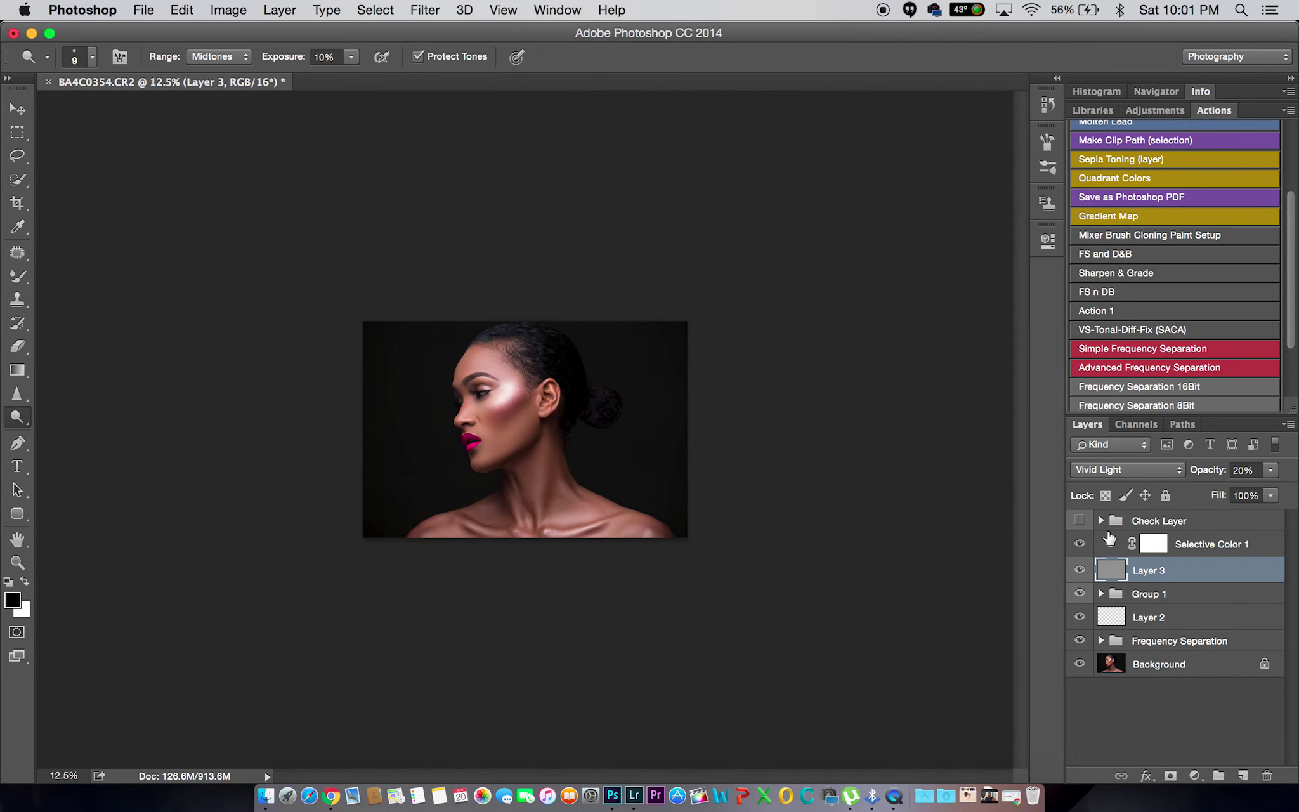
# Nudge Selective Color 1's neutral yellow down to +1 and adjust the zoom
pyautogui.doubleClick(1111, 543)
pyautogui.moveTo(890, 422); pyautogui.dragTo(889, 422)
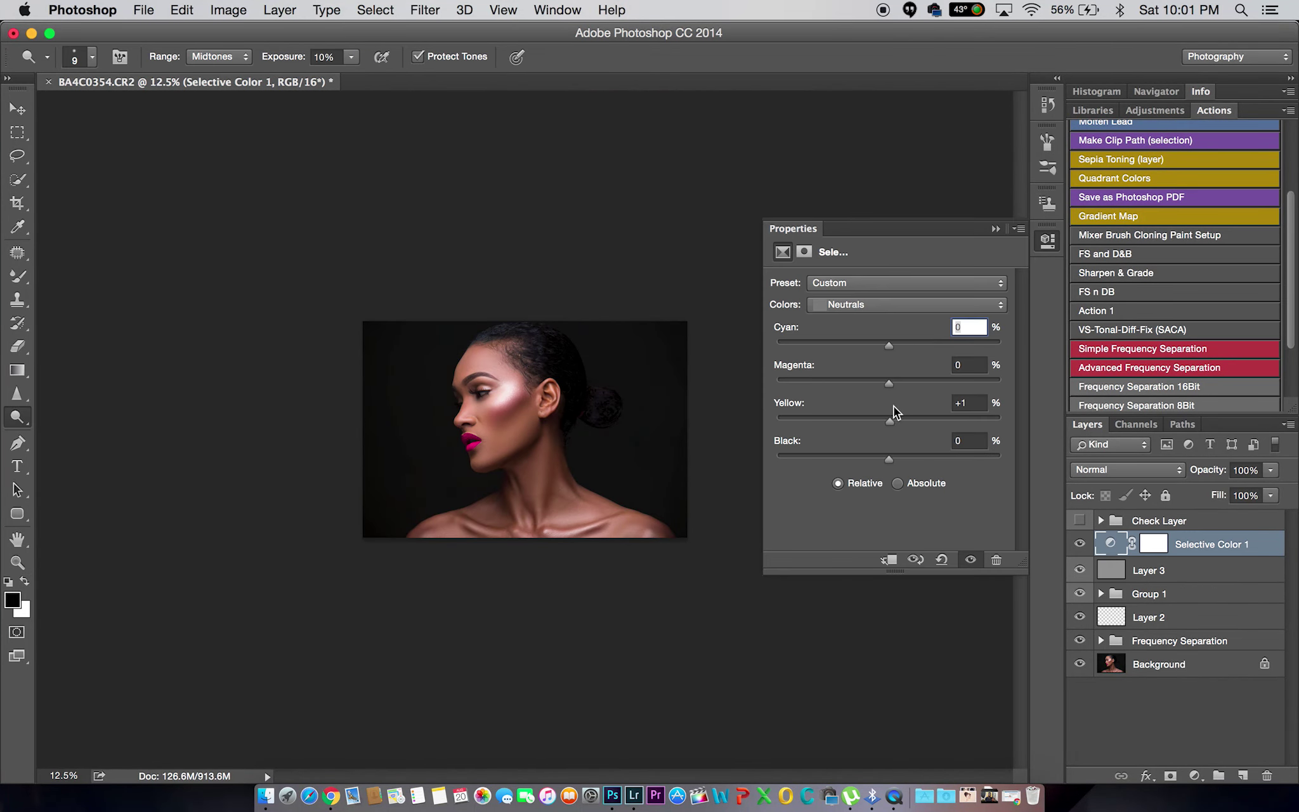
pyautogui.click(653, 439)
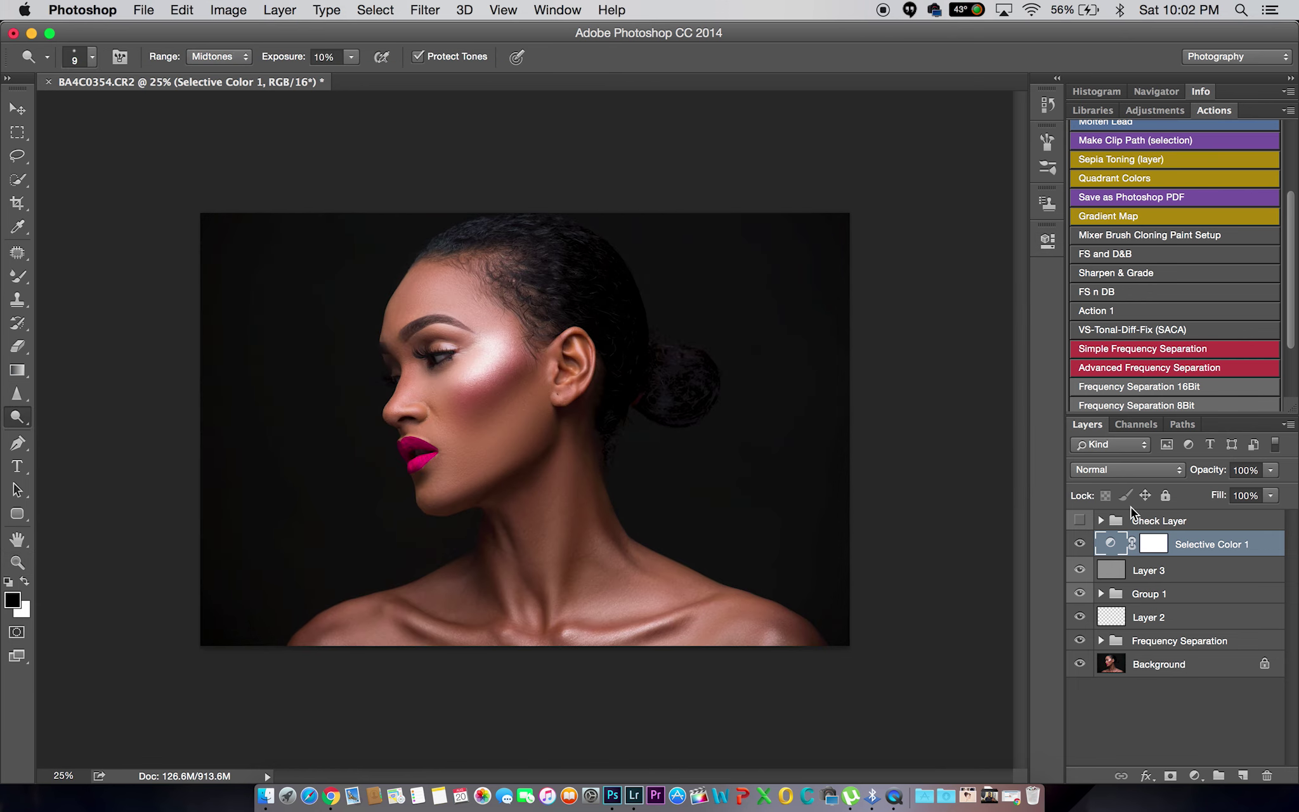
pyautogui.click(995, 228)
pyautogui.doubleClick(1110, 543)
pyautogui.click(995, 229)
pyautogui.press('z')
pyautogui.click(586, 454)
pyautogui.press('o')
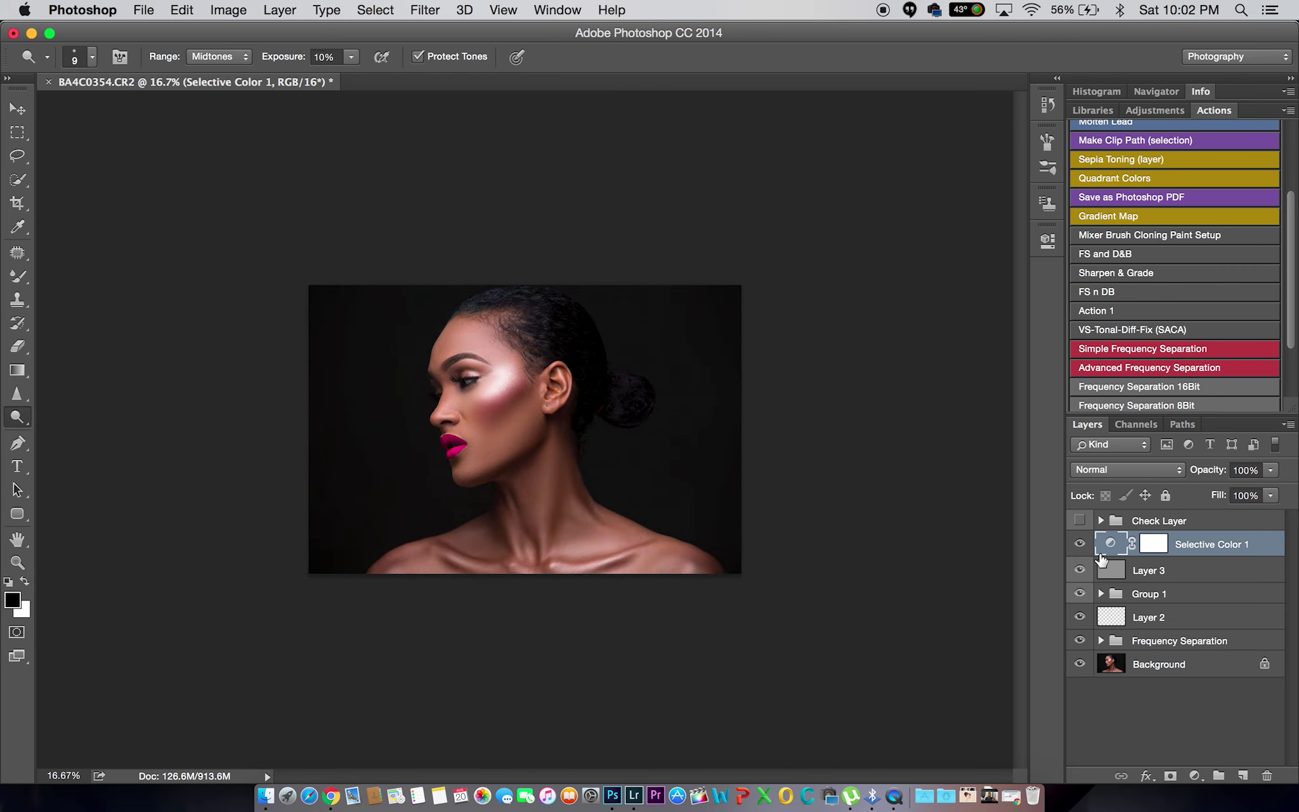
# Add a Levels adjustment with the white input point pulled in to 250
pyautogui.click(1196, 773)
pyautogui.click(1210, 543)
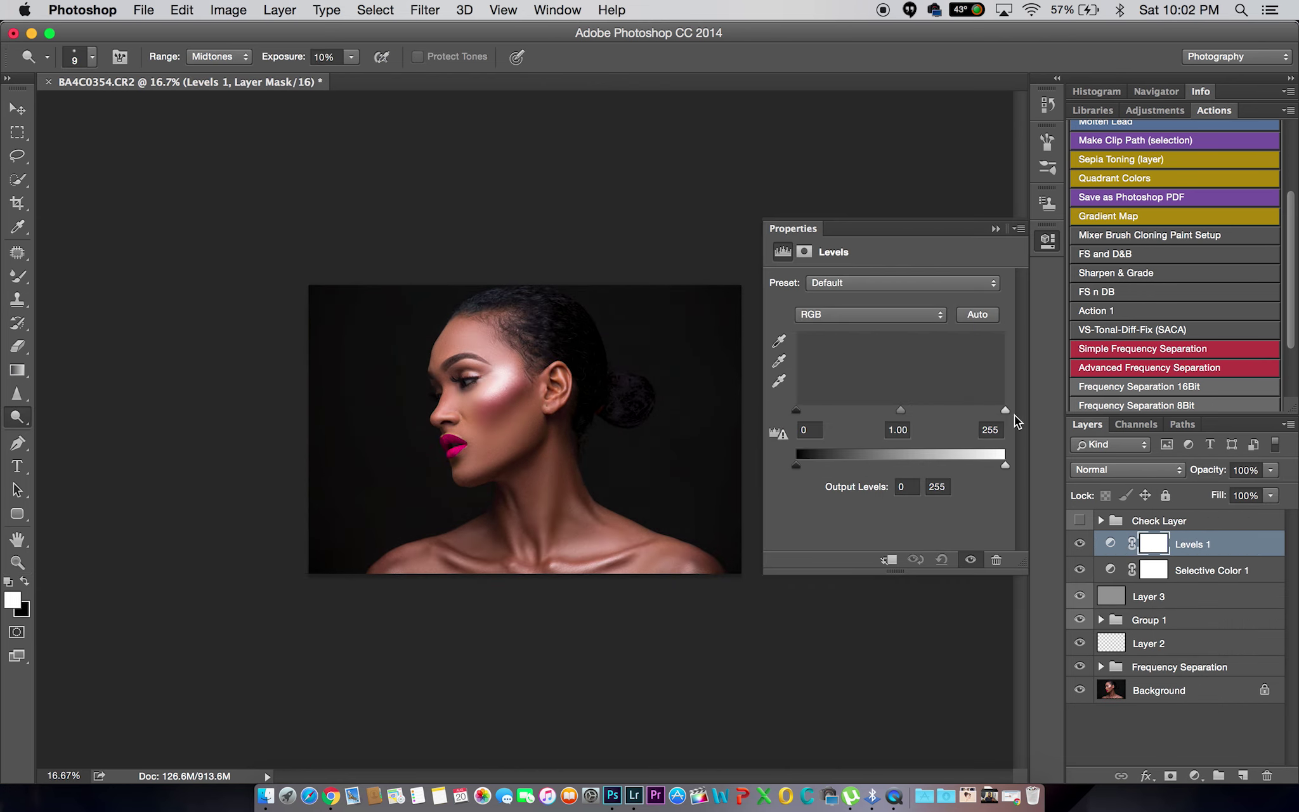
pyautogui.moveTo(1005, 410); pyautogui.dragTo(1001, 411)
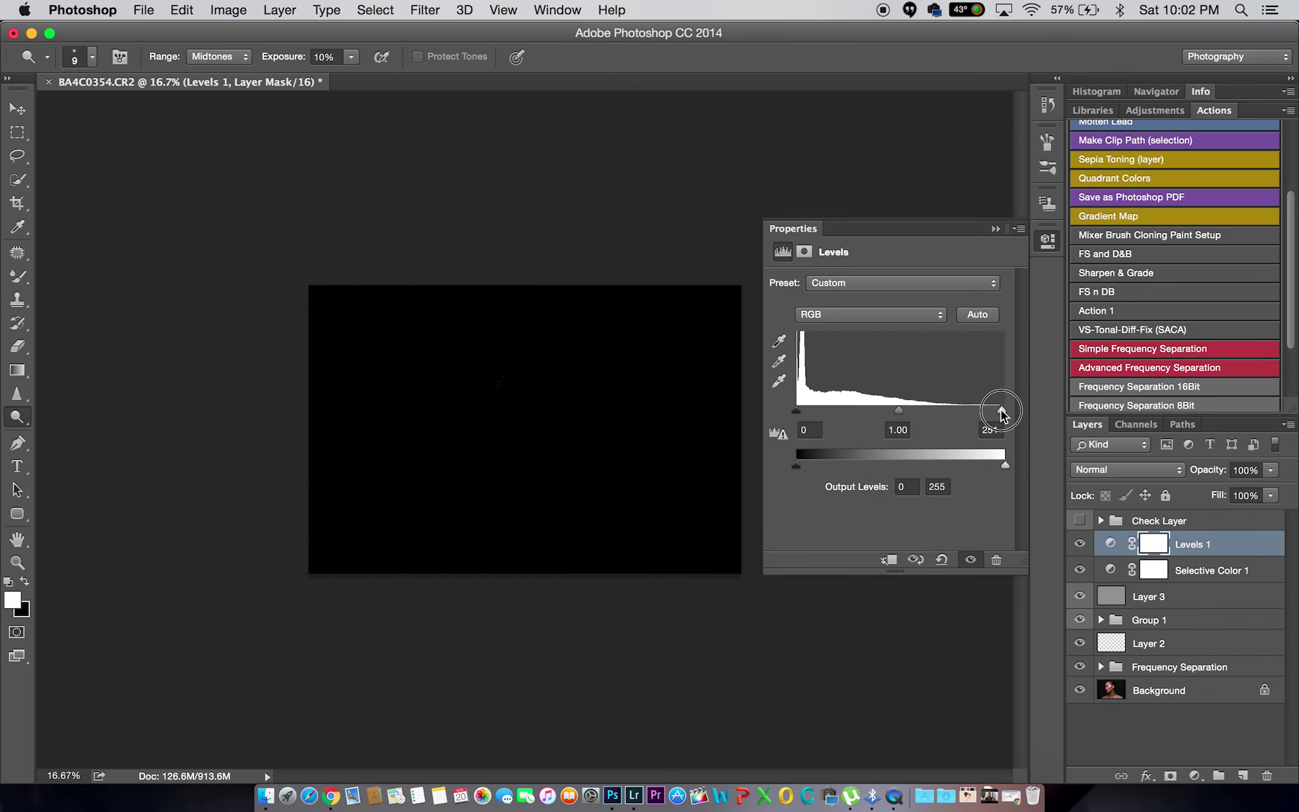
pyautogui.moveTo(797, 410); pyautogui.dragTo(800, 414)
pyautogui.click(551, 508)
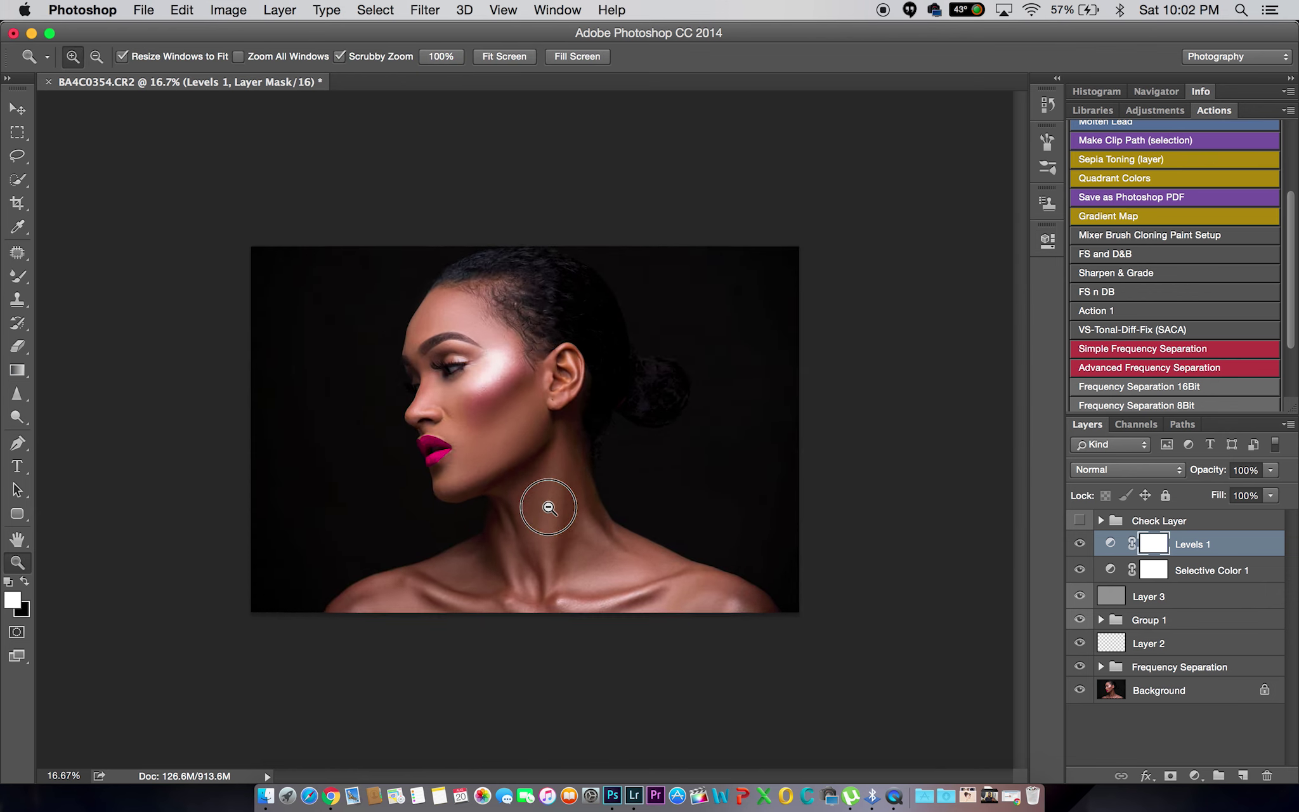
pyautogui.click(1081, 544)
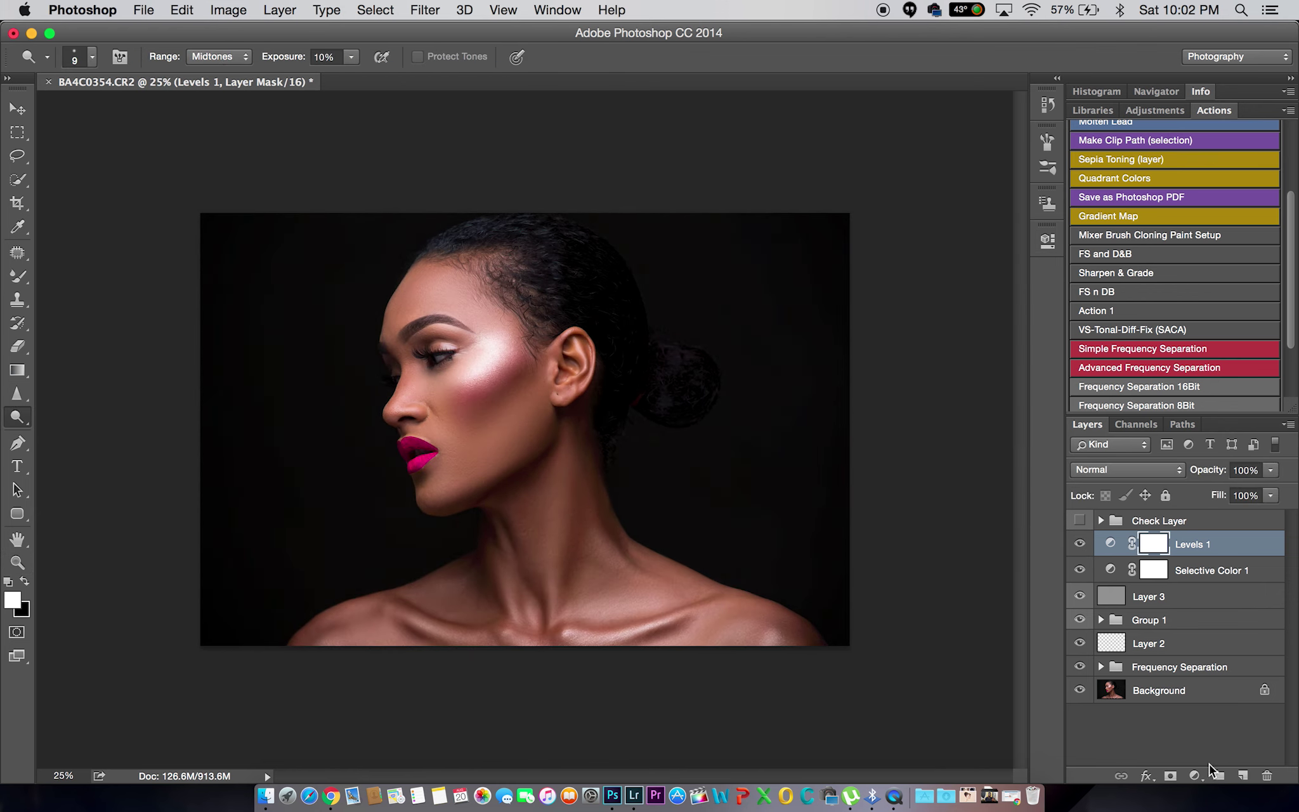
# Add a Levels 2 adjustment with the black input point raised to darken the image
pyautogui.click(1194, 775)
pyautogui.click(1189, 535)
pyautogui.moveTo(797, 410)
pyautogui.mouseDown()
pyautogui.moveTo(826, 412)
pyautogui.moveTo(804, 412)
pyautogui.mouseUp()
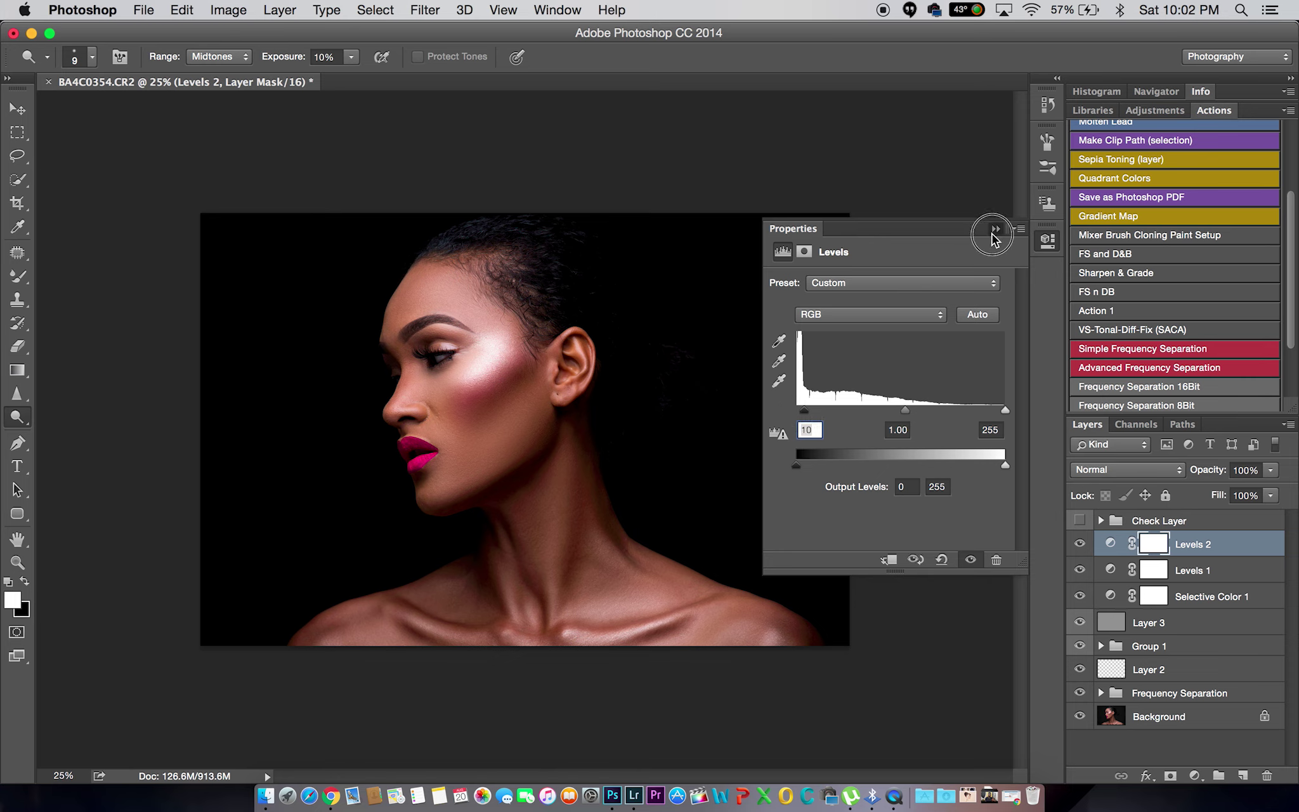
pyautogui.click(993, 230)
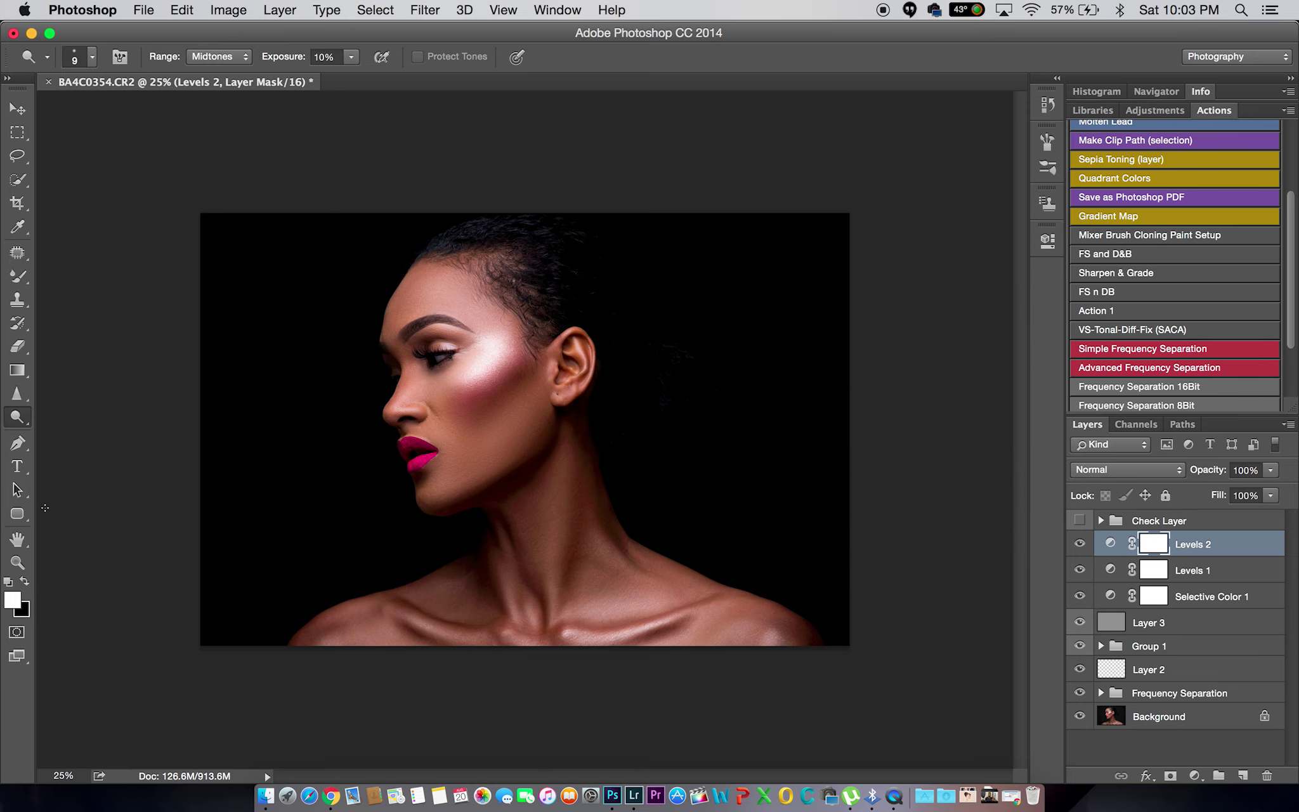
# Paint black on the Levels 2 mask over the model's neck, face, cheek and jaw
pyautogui.click(24, 582)
pyautogui.click(17, 276)
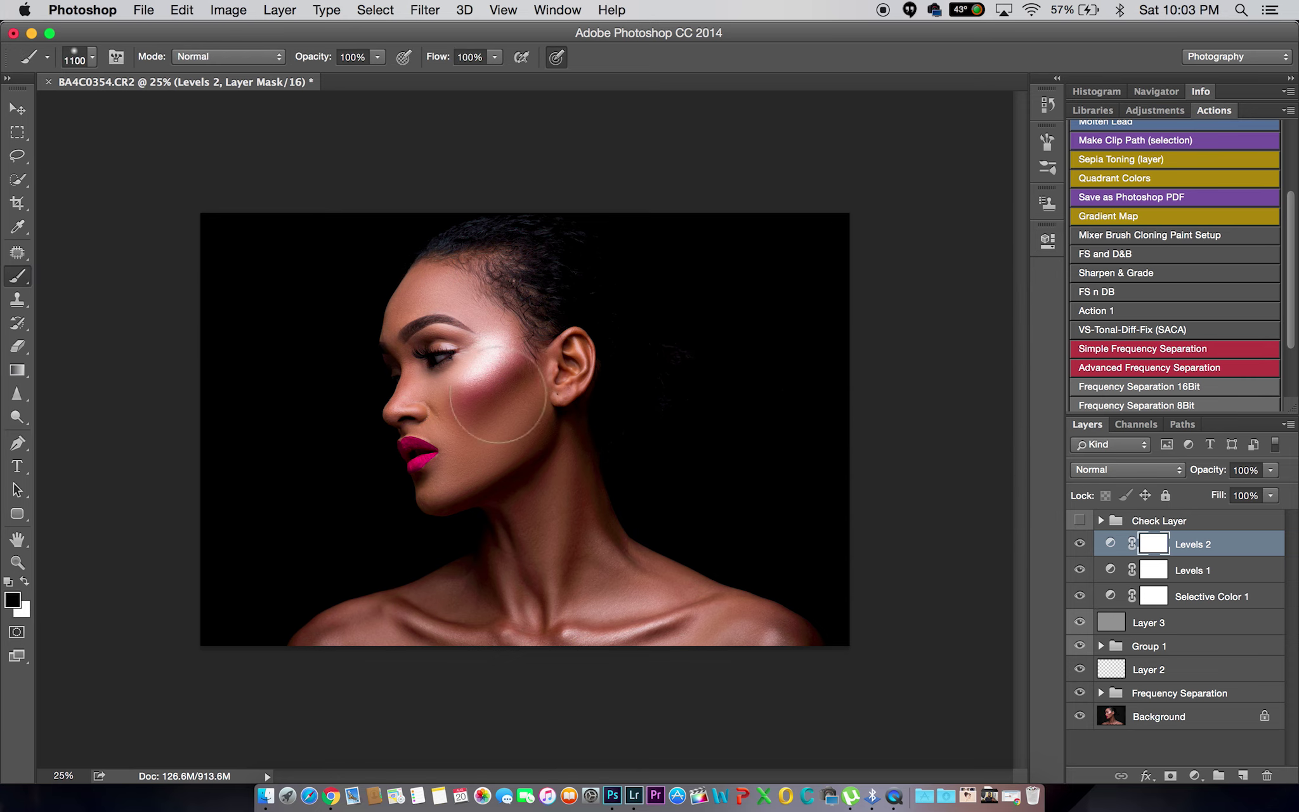
pyautogui.click(495, 381)
pyautogui.moveTo(471, 343); pyautogui.dragTo(450, 435)
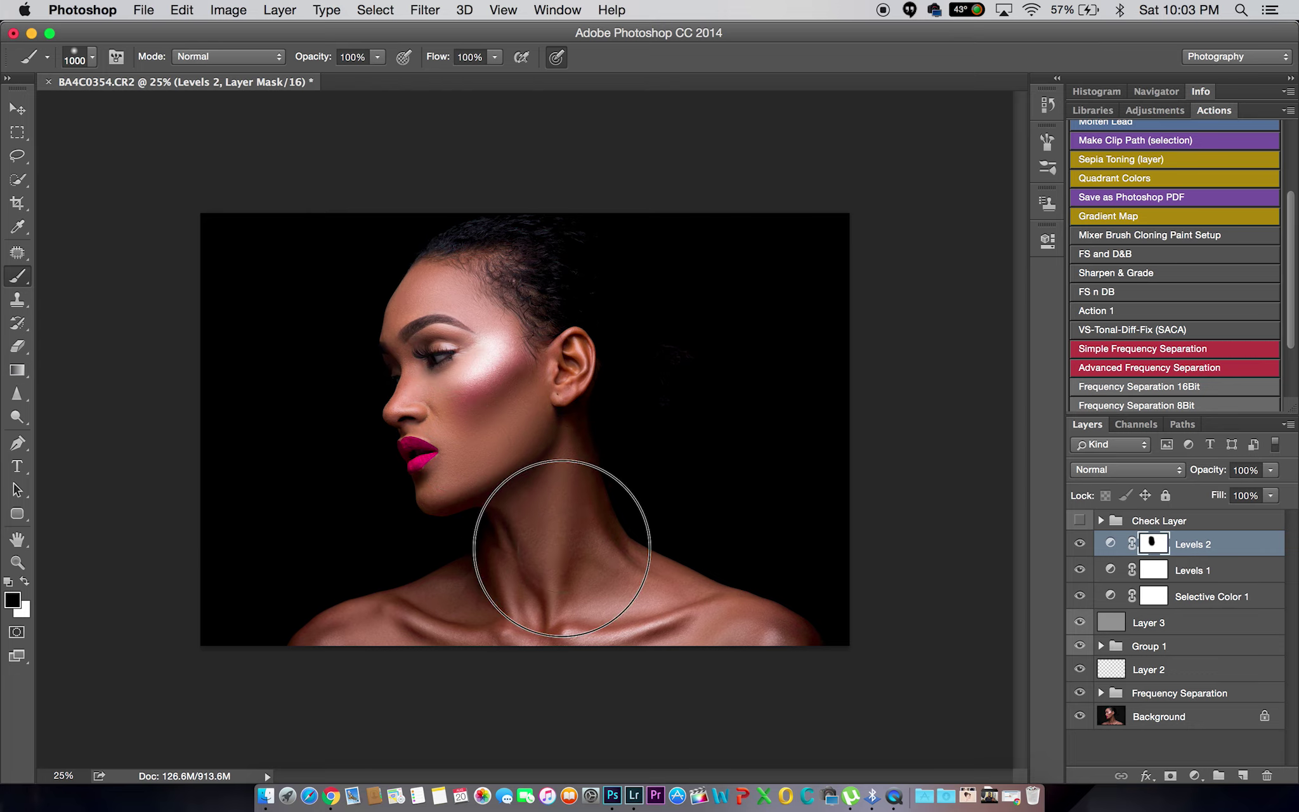
pyautogui.press('[')
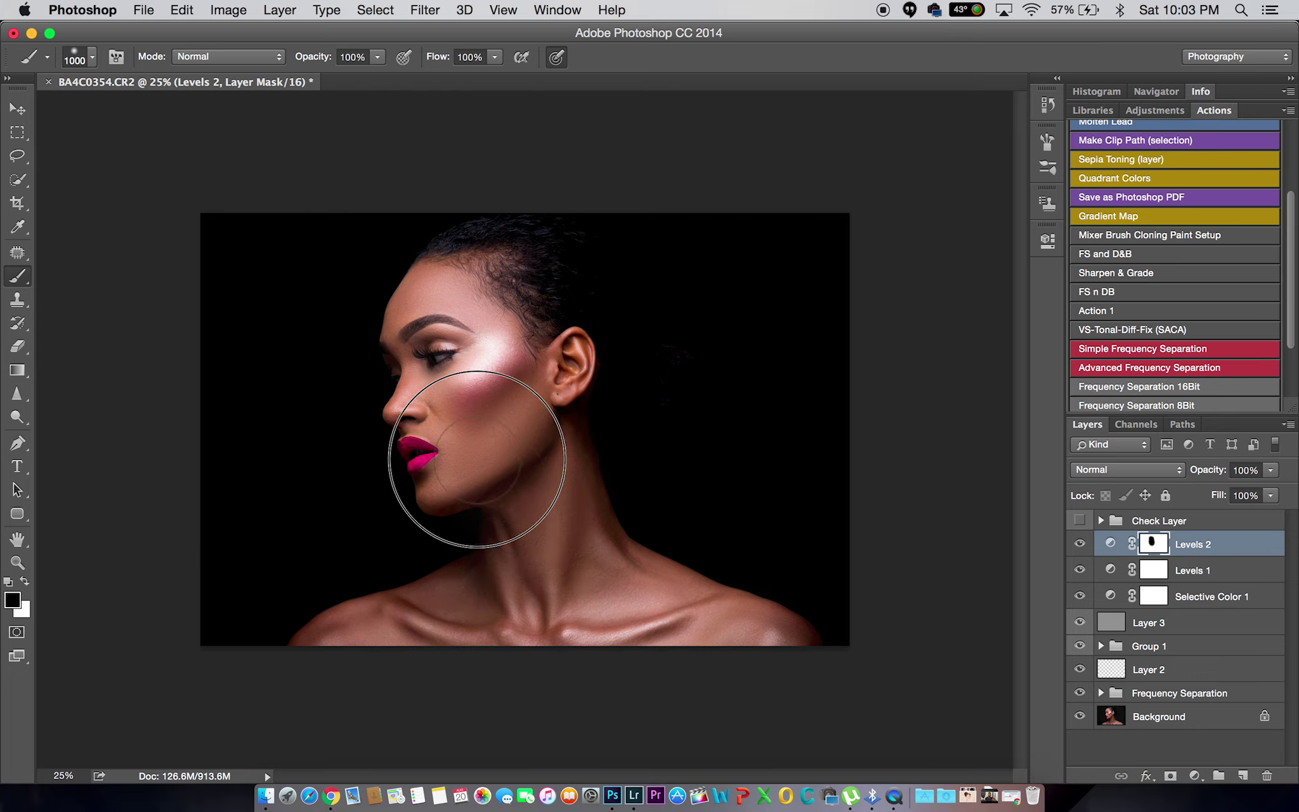
pyautogui.press('[')
pyautogui.press('[')
pyautogui.press('[')
pyautogui.moveTo(446, 294); pyautogui.dragTo(439, 291)
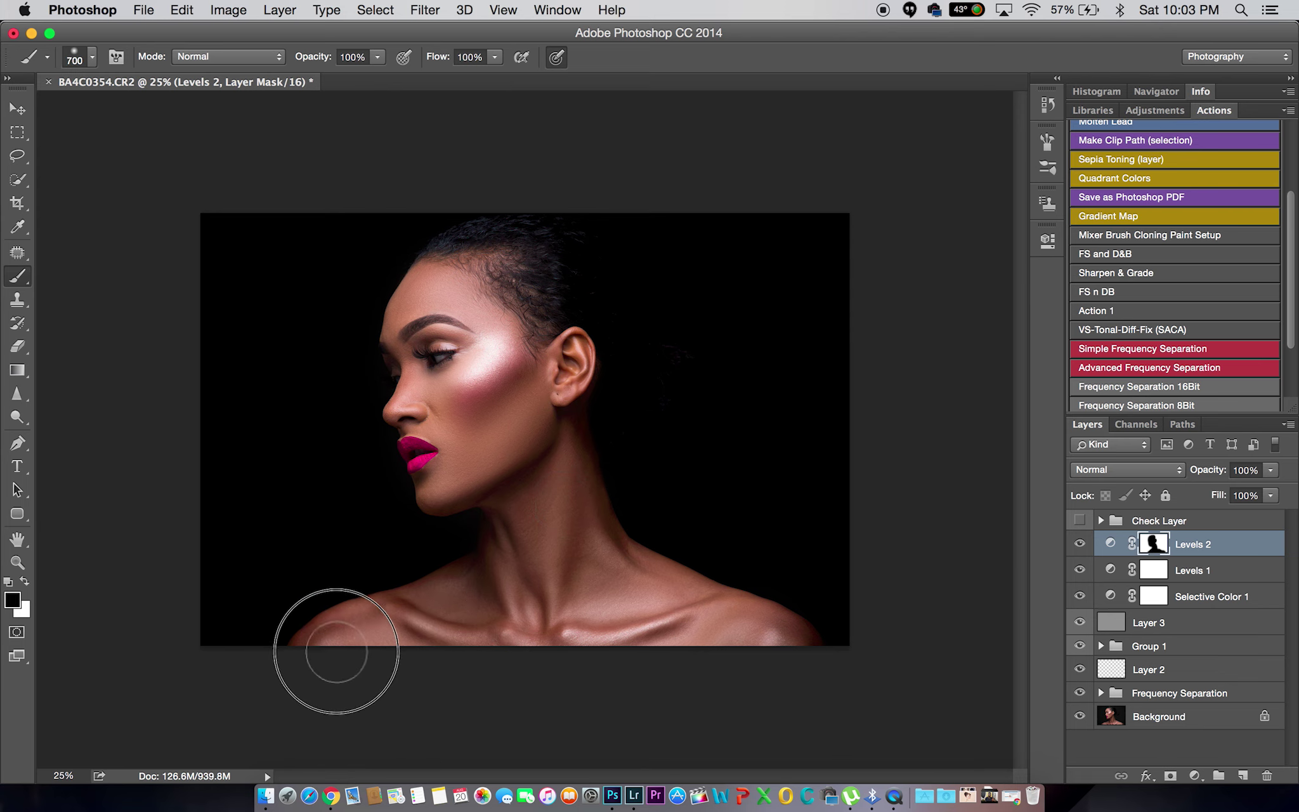
# Refine the mask with a smaller brush near the eye and a larger one on the shoulder
pyautogui.press('[')
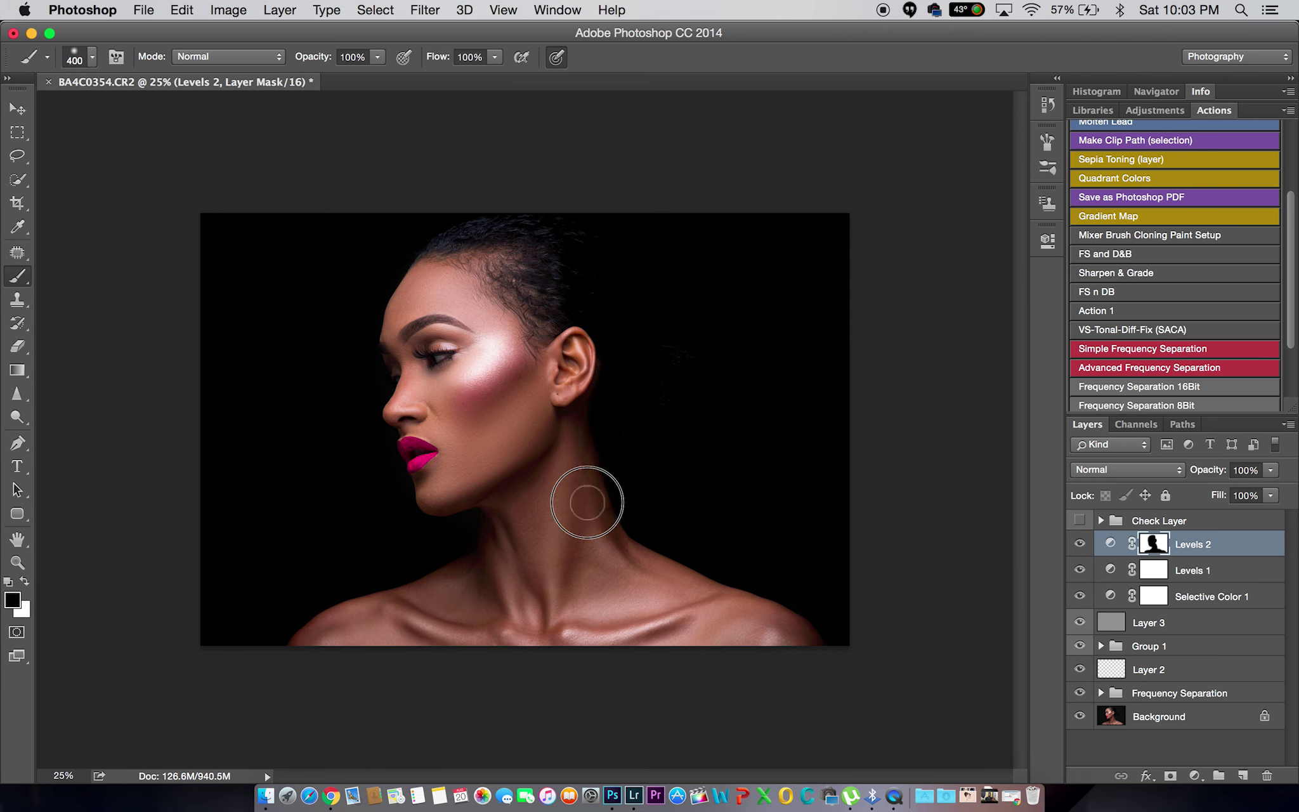
pyautogui.press('[')
pyautogui.press('[')
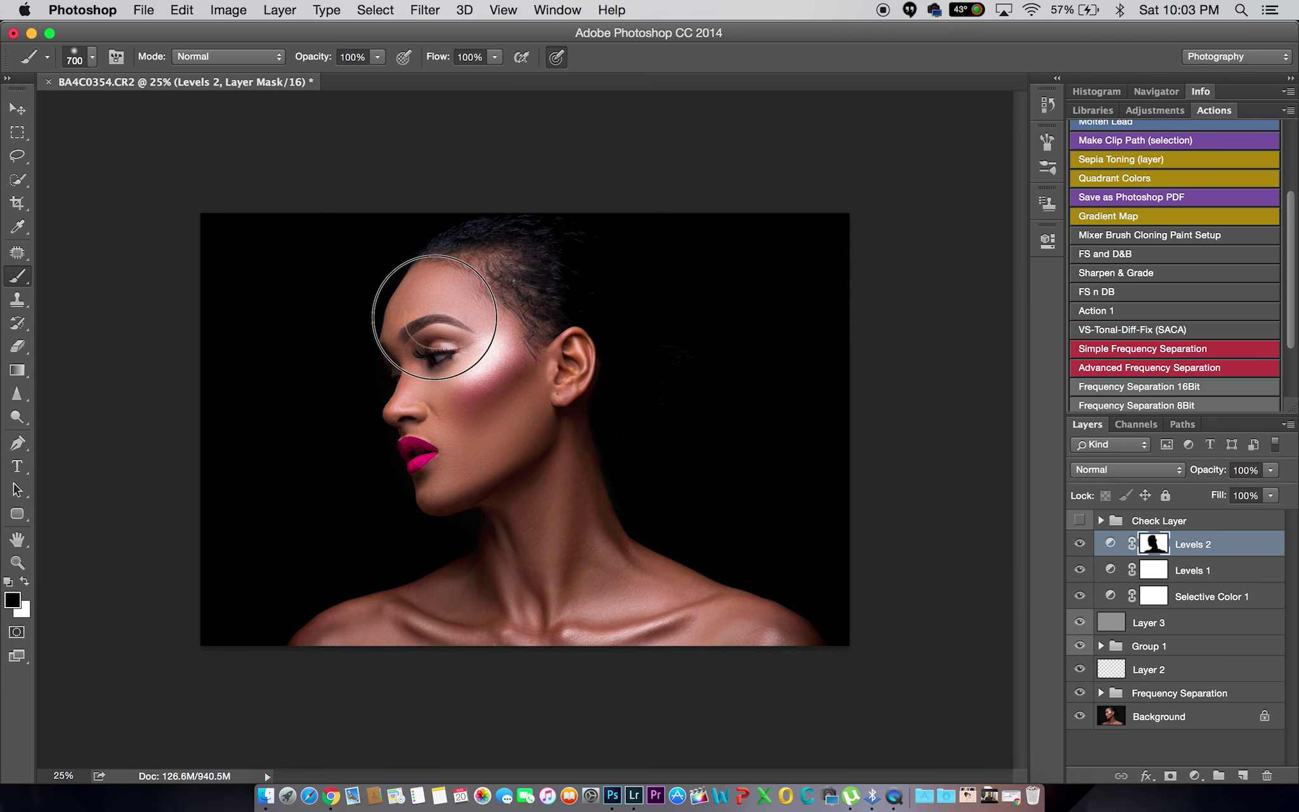
pyautogui.press(']')
pyautogui.press('[')
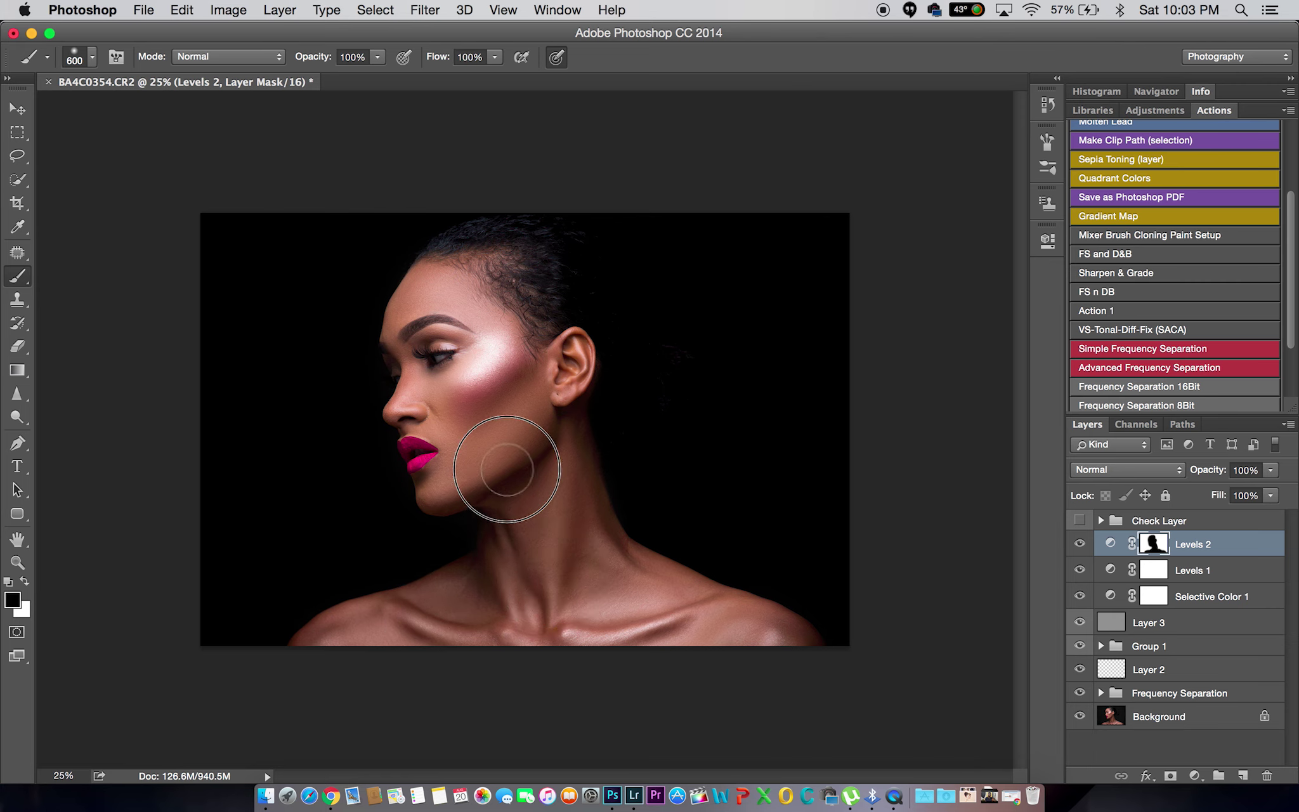
pyautogui.press('[')
pyautogui.press('[')
pyautogui.press('[')
pyautogui.press('[')
pyautogui.press('[')
pyautogui.press(']')
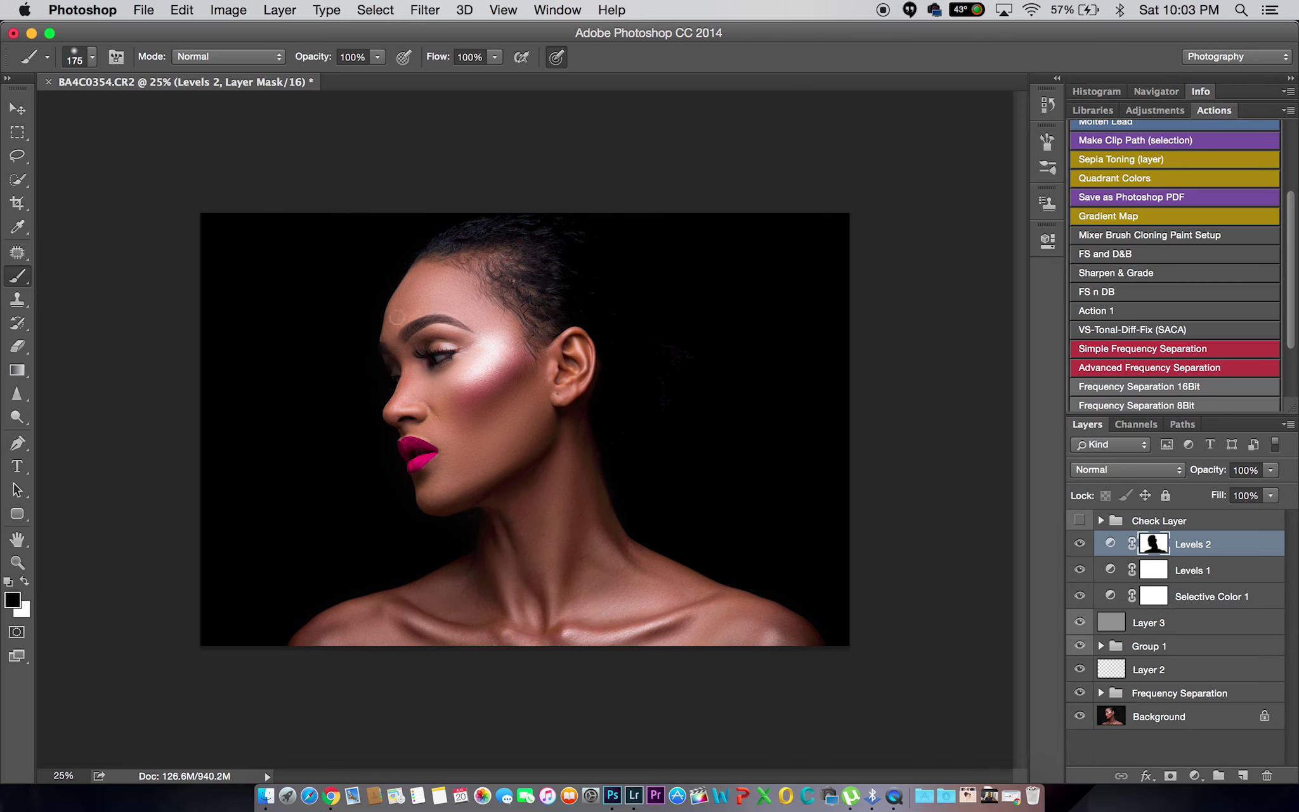
pyautogui.press(']')
pyautogui.press(']')
pyautogui.press(']')
pyautogui.press(']')
pyautogui.press(']')
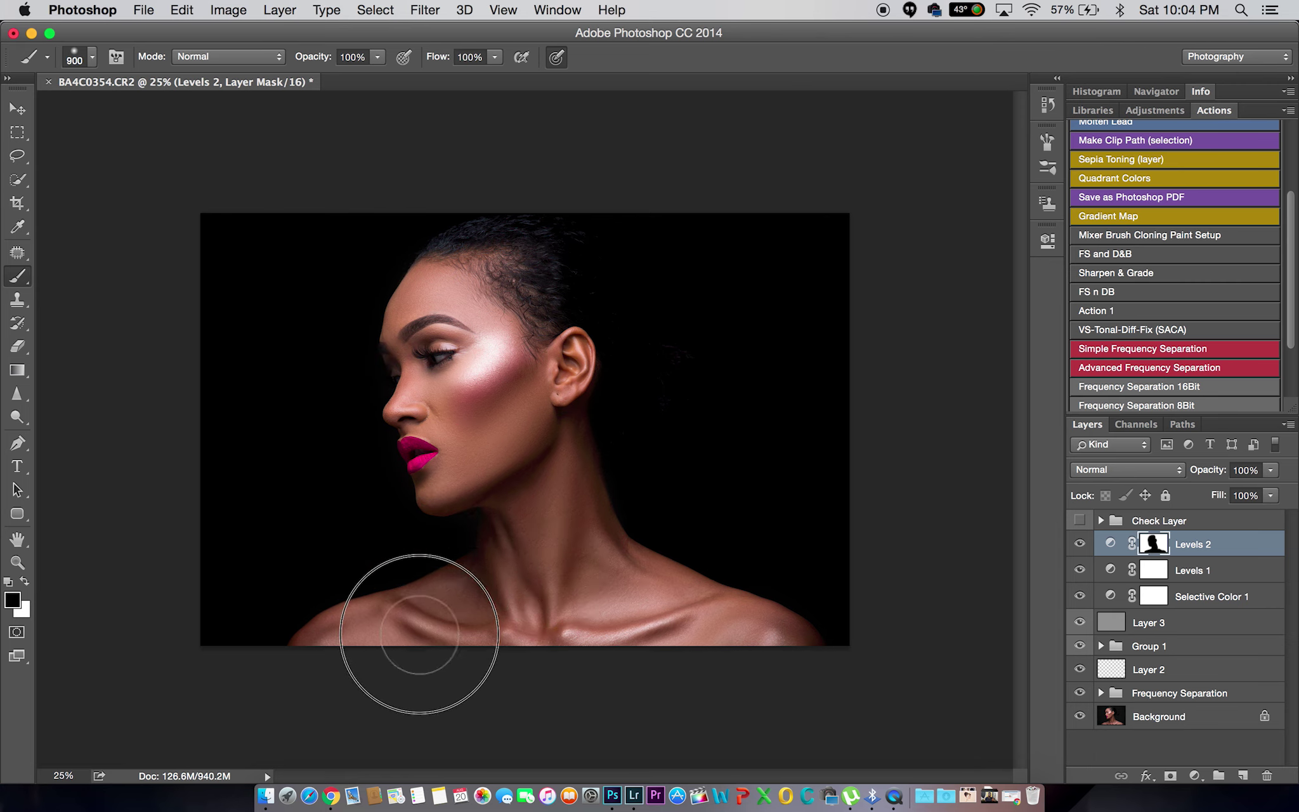
pyautogui.press('z')
pyautogui.keyDown('alt'); pyautogui.click(574, 500); pyautogui.keyUp('alt')
# Add a Hue/Saturation adjustment that slightly reduces the overall saturation
pyautogui.press('b')
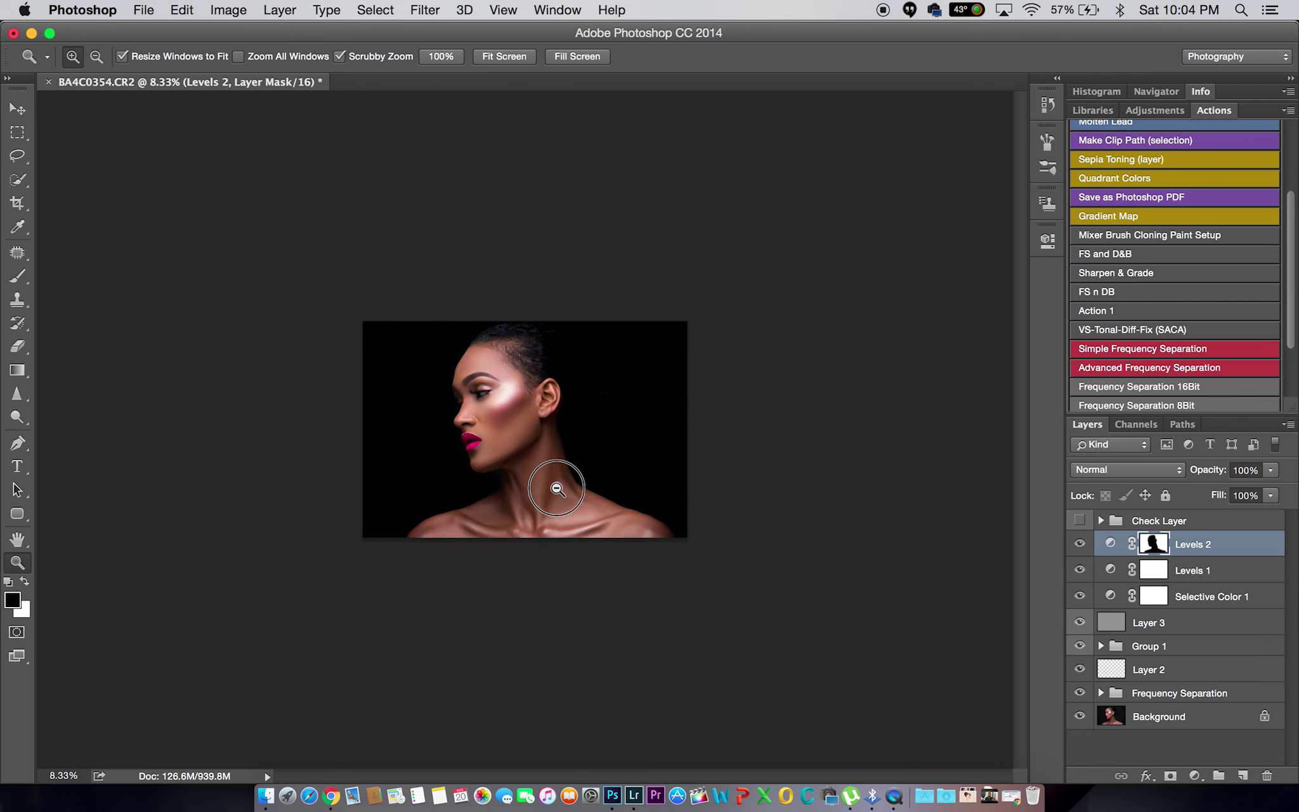
pyautogui.press('super+equal')
pyautogui.press('super+equal')
pyautogui.press('super+equal')
pyautogui.click(1195, 775)
pyautogui.click(1224, 599)
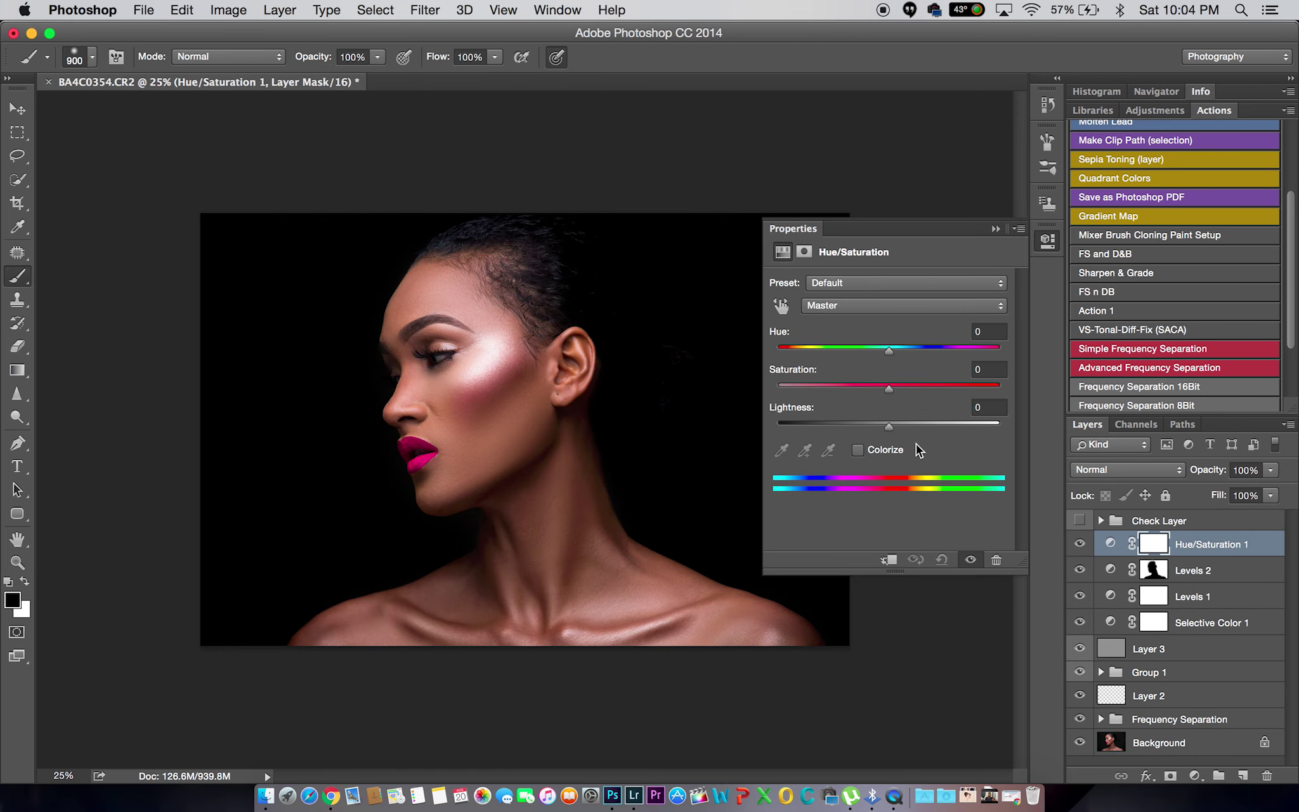
pyautogui.moveTo(889, 386); pyautogui.dragTo(885, 387)
pyautogui.click(996, 228)
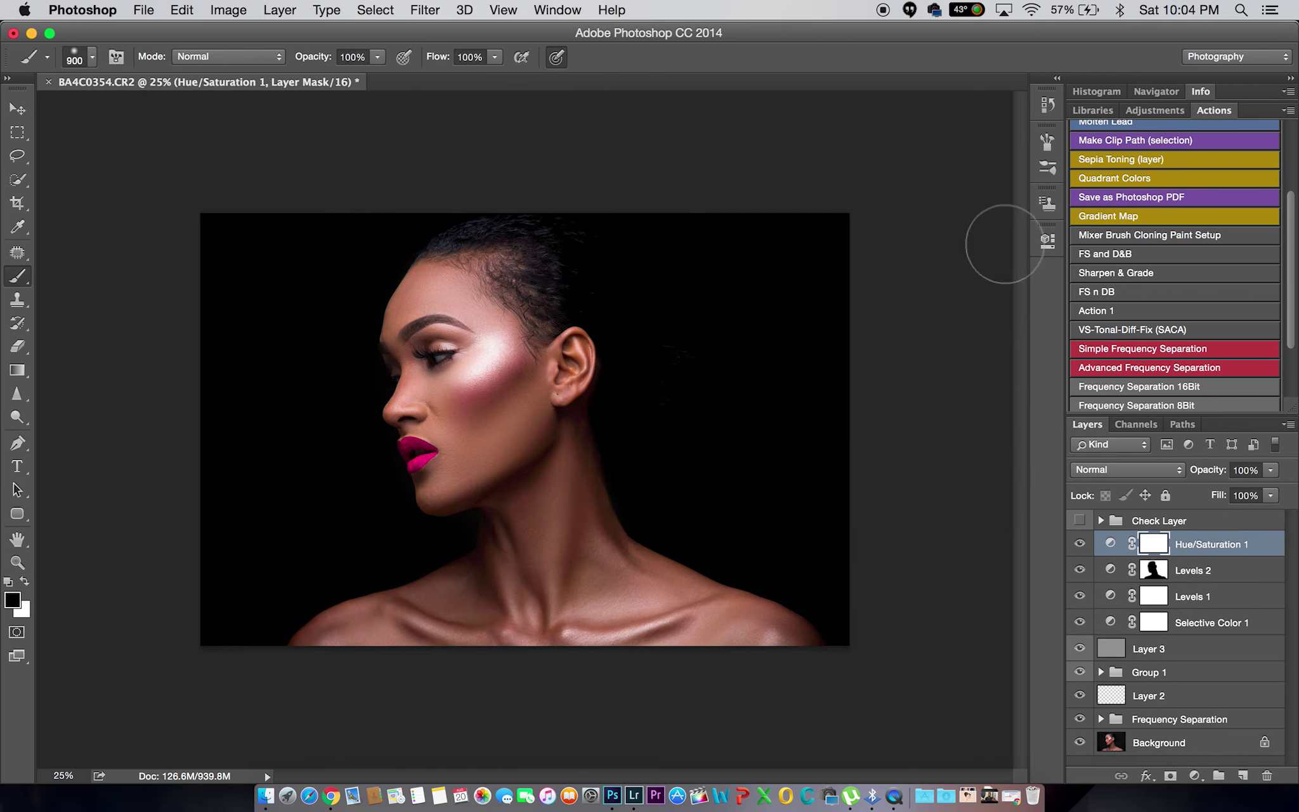
pyautogui.press('z')
pyautogui.keyDown('alt'); pyautogui.click(656, 499); pyautogui.keyUp('alt')
pyautogui.click(972, 546)
pyautogui.press('b')
# Select Layer 3 through Frequency Separation, toggle Layer 3 to compare, and save BA4C0354-Edit.psd
pyautogui.click(1168, 717)
pyautogui.keyDown('shift'); pyautogui.click(1167, 647); pyautogui.keyUp('shift')
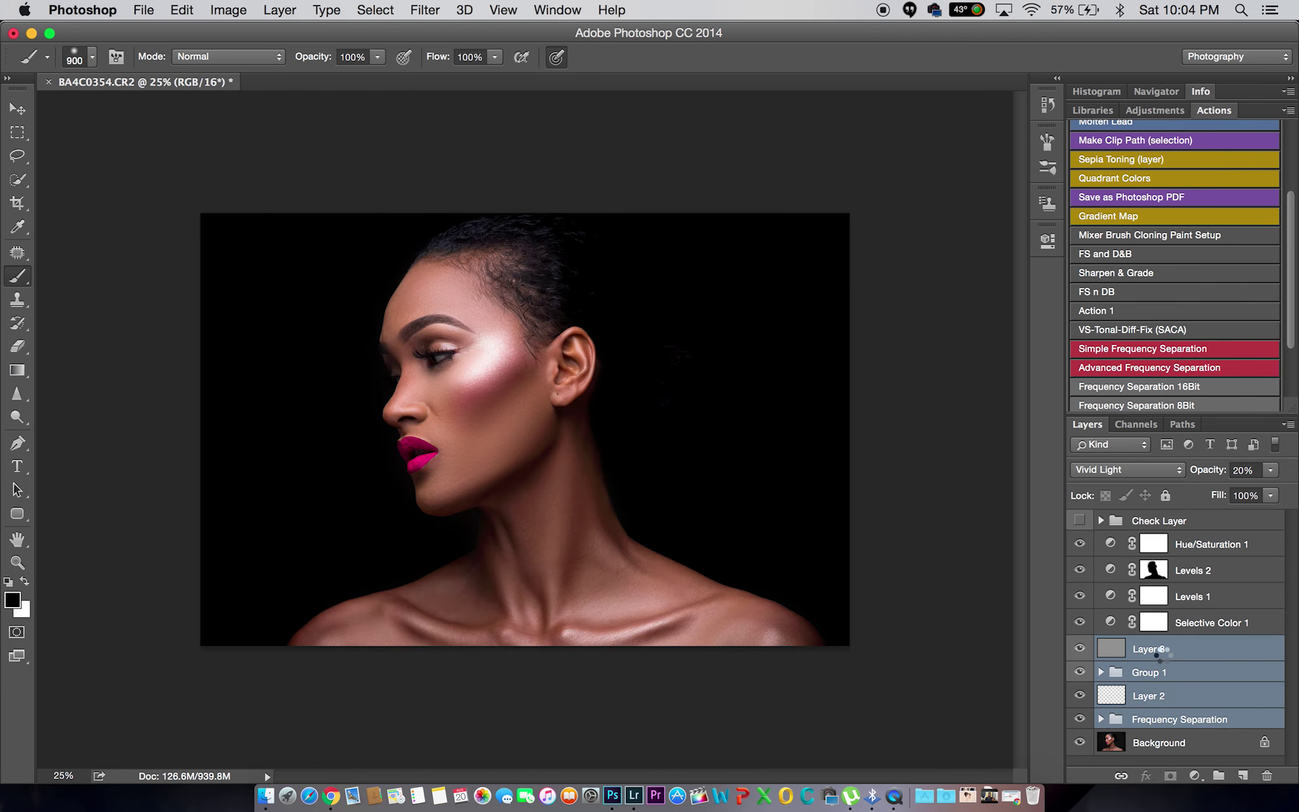
pyautogui.doubleClick(1110, 597)
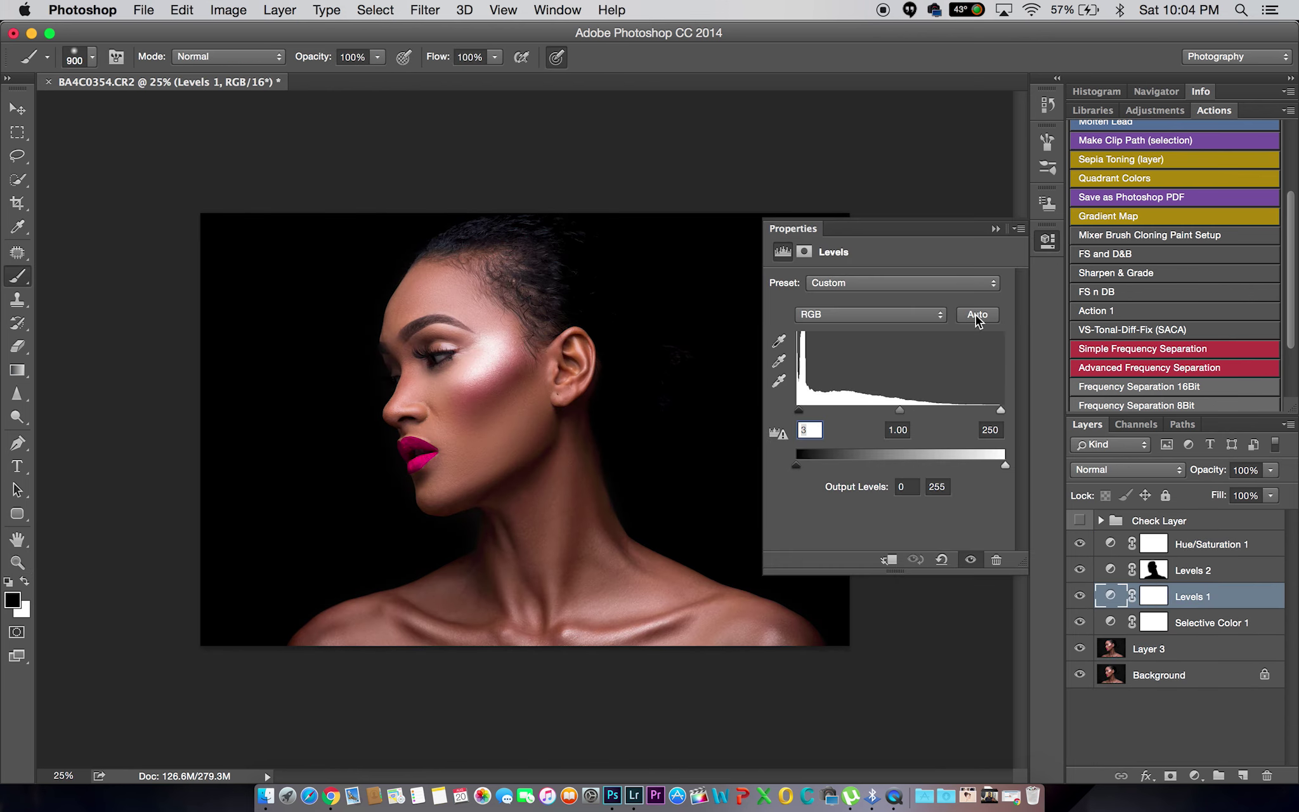
pyautogui.click(994, 230)
pyautogui.moveTo(463, 392)
pyautogui.mouseDown()
pyautogui.moveTo(513, 406)
pyautogui.moveTo(444, 393)
pyautogui.mouseUp()
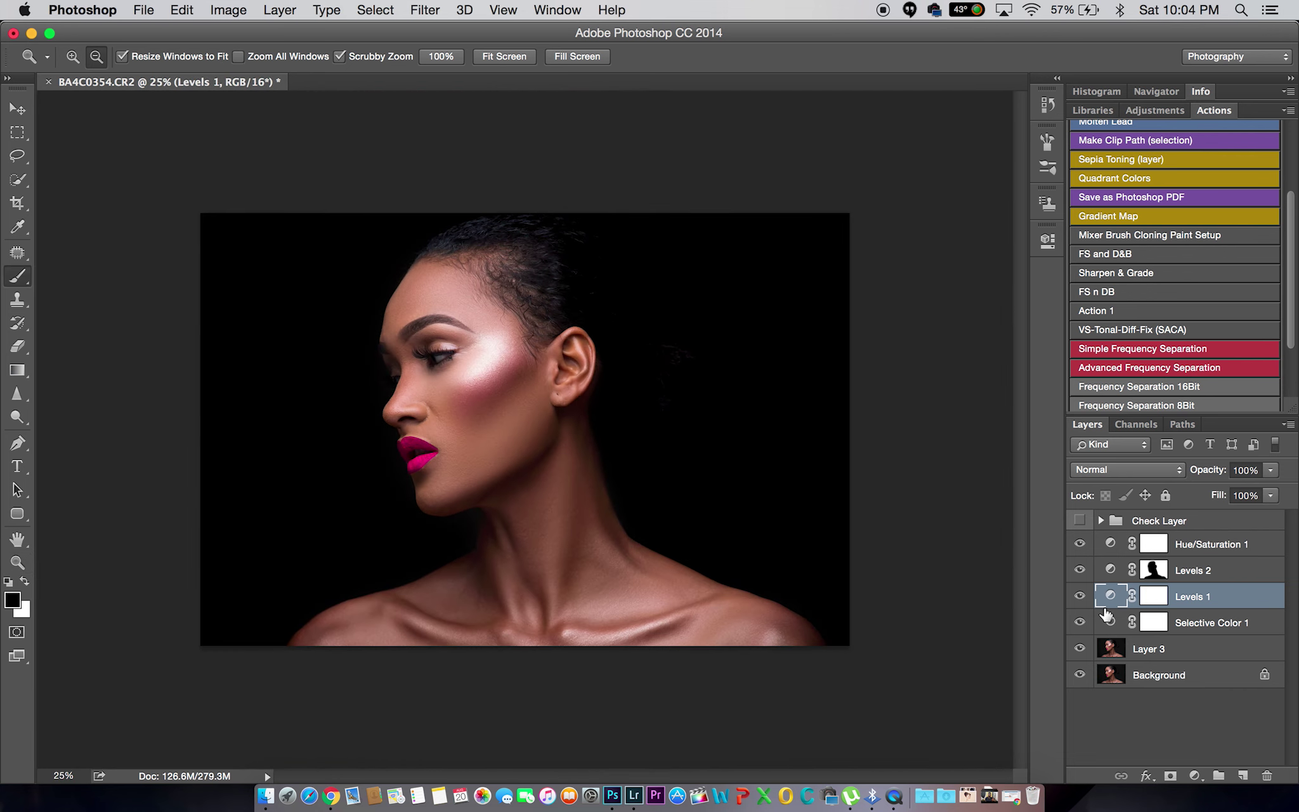
pyautogui.click(1079, 649)
pyautogui.click(1079, 650)
pyautogui.click(1082, 650)
pyautogui.click(1081, 650)
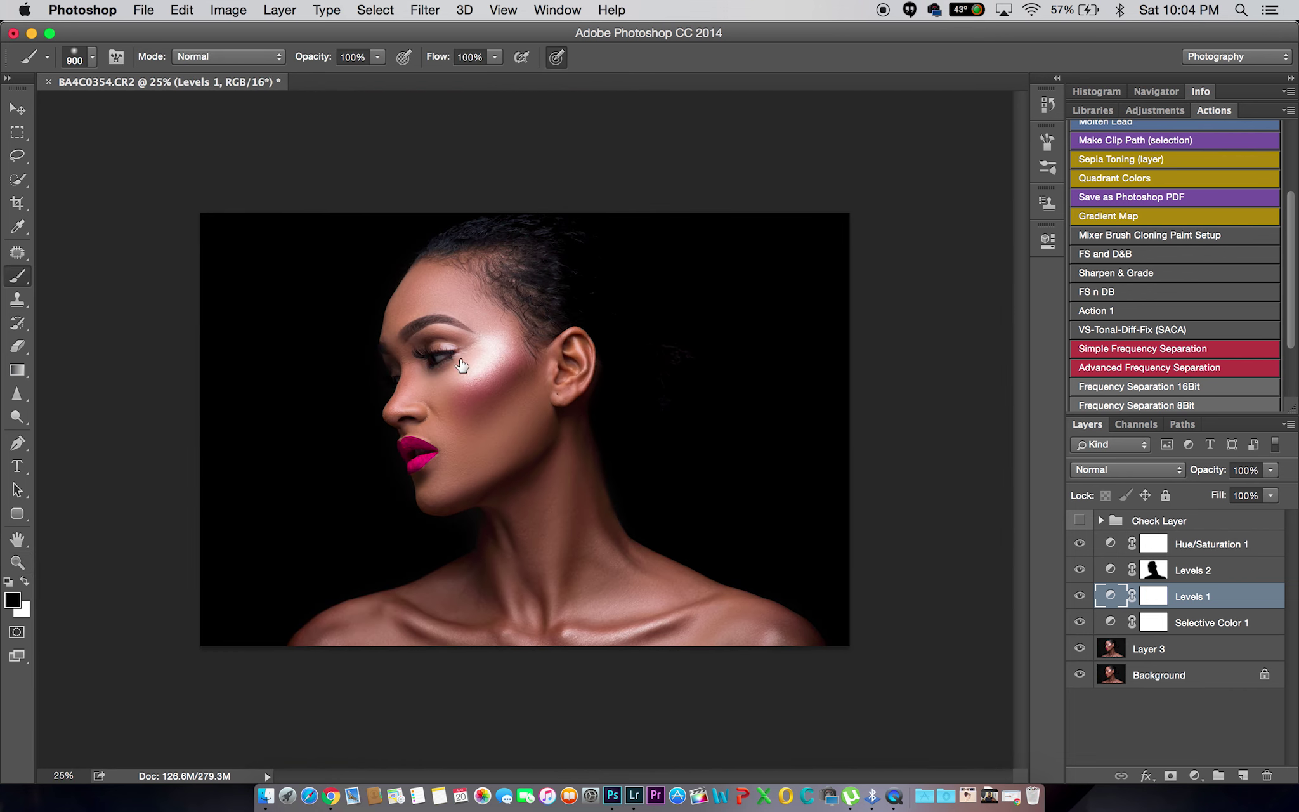
pyautogui.press('super+s')
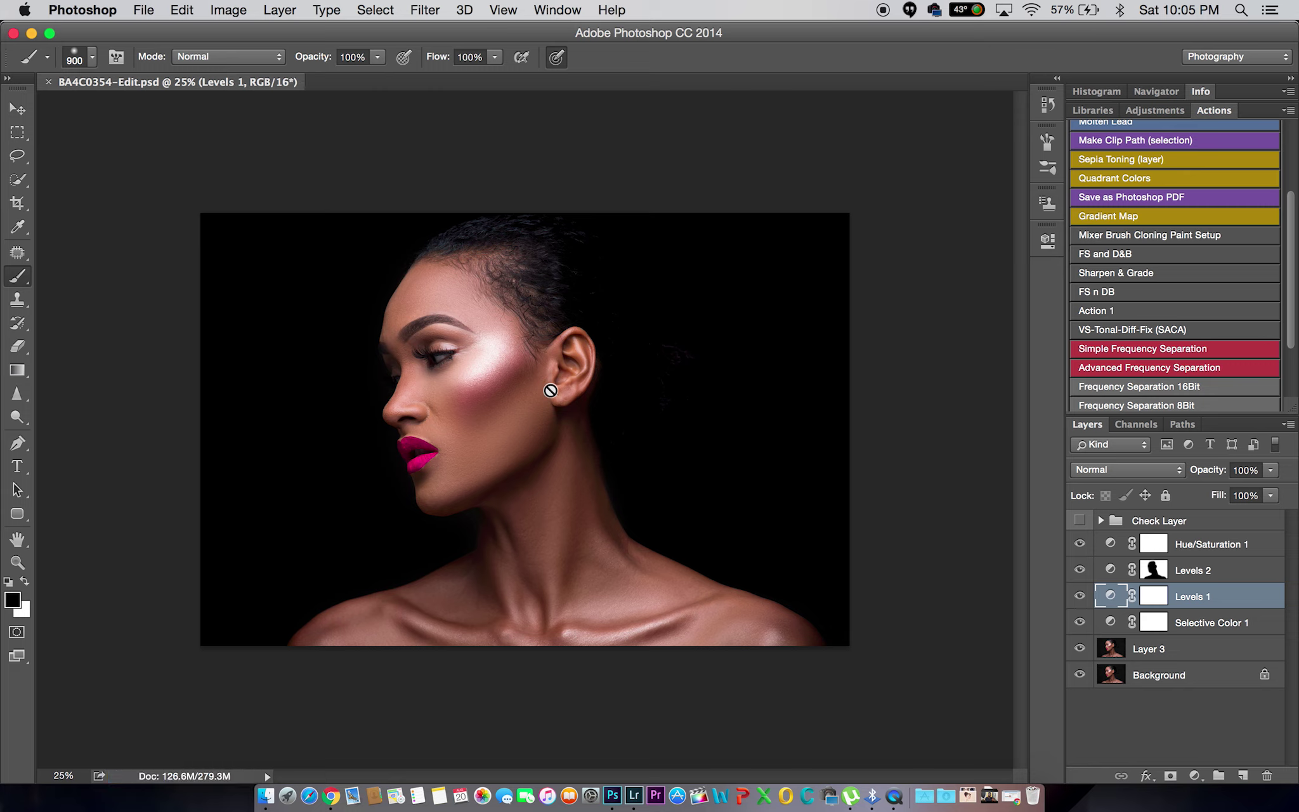
# Close the Photoshop document and flip between BA4C0354-Edit.psd and BA4C0354.CR2 in Lightroom's Develop module
pyautogui.click(48, 82)
pyautogui.click(634, 796)
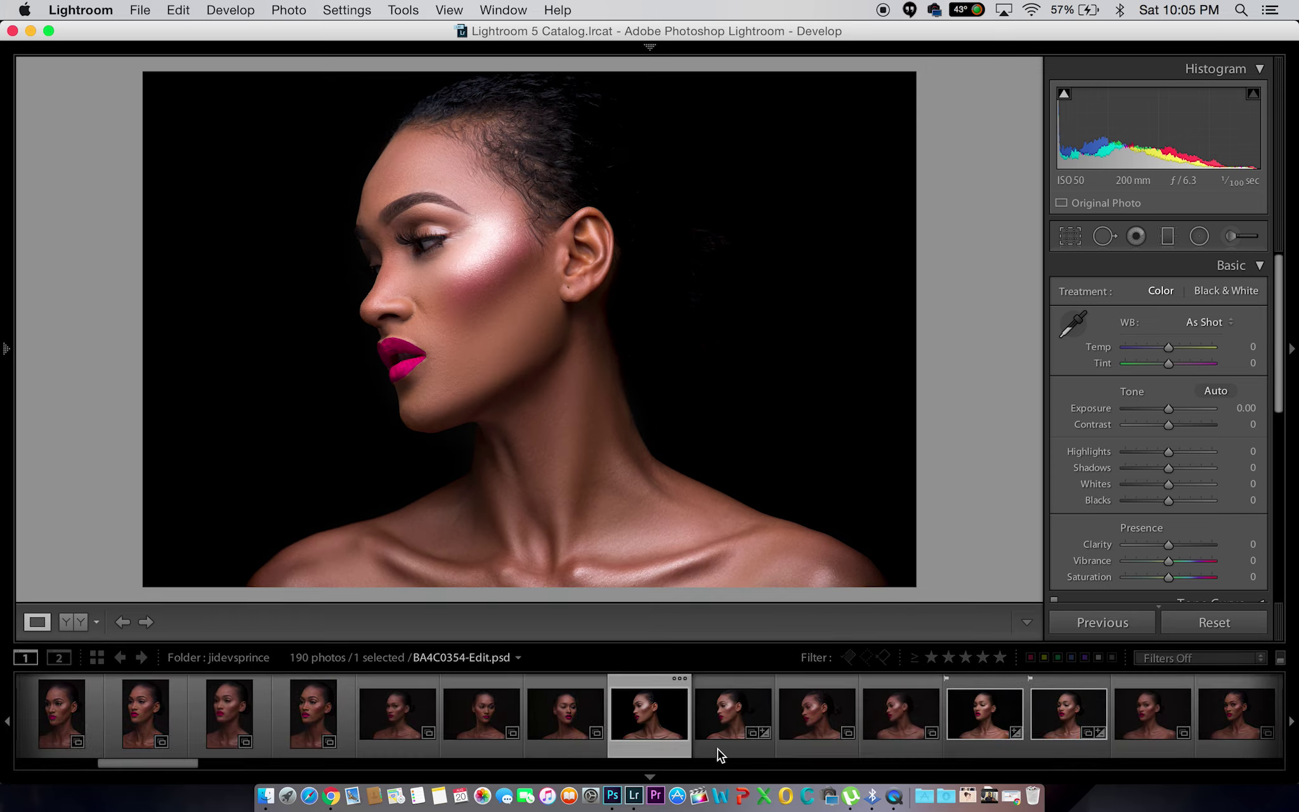
pyautogui.click(722, 726)
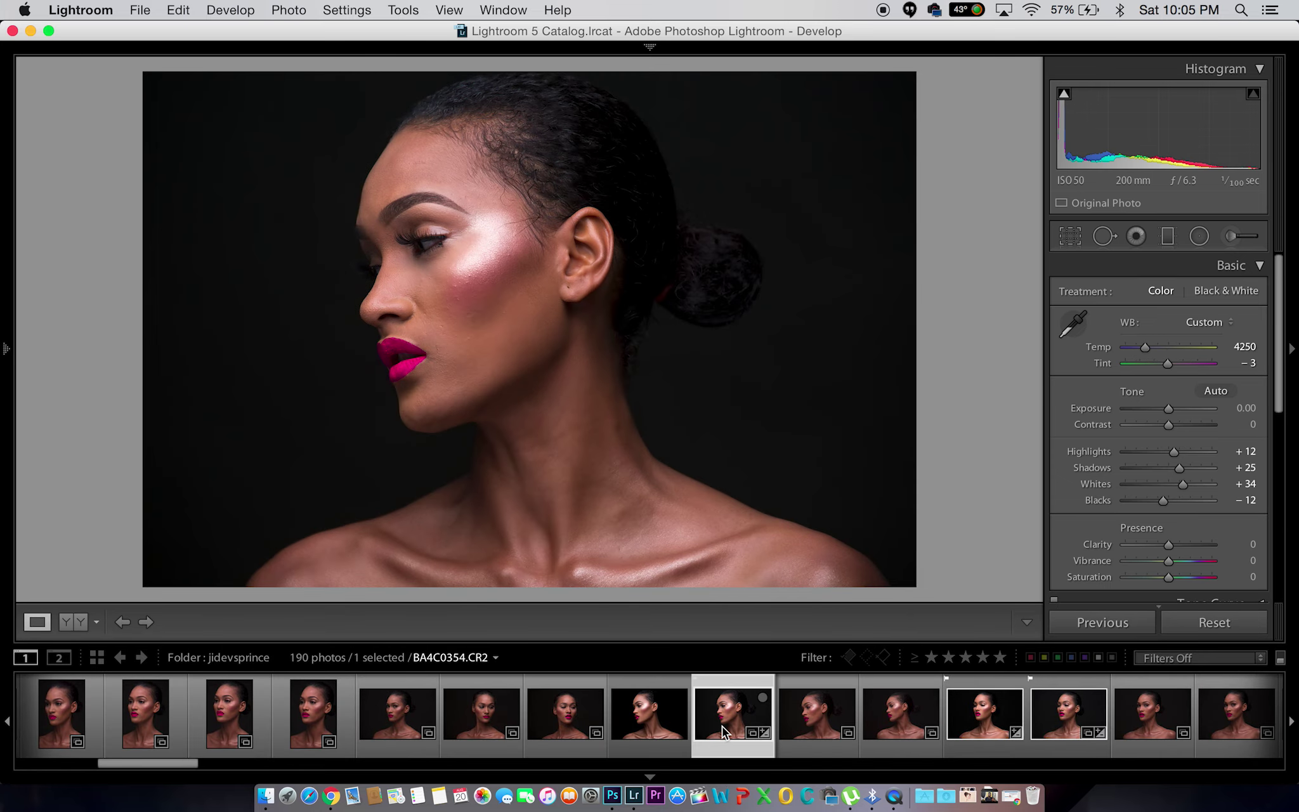
pyautogui.click(666, 736)
pyautogui.click(655, 742)
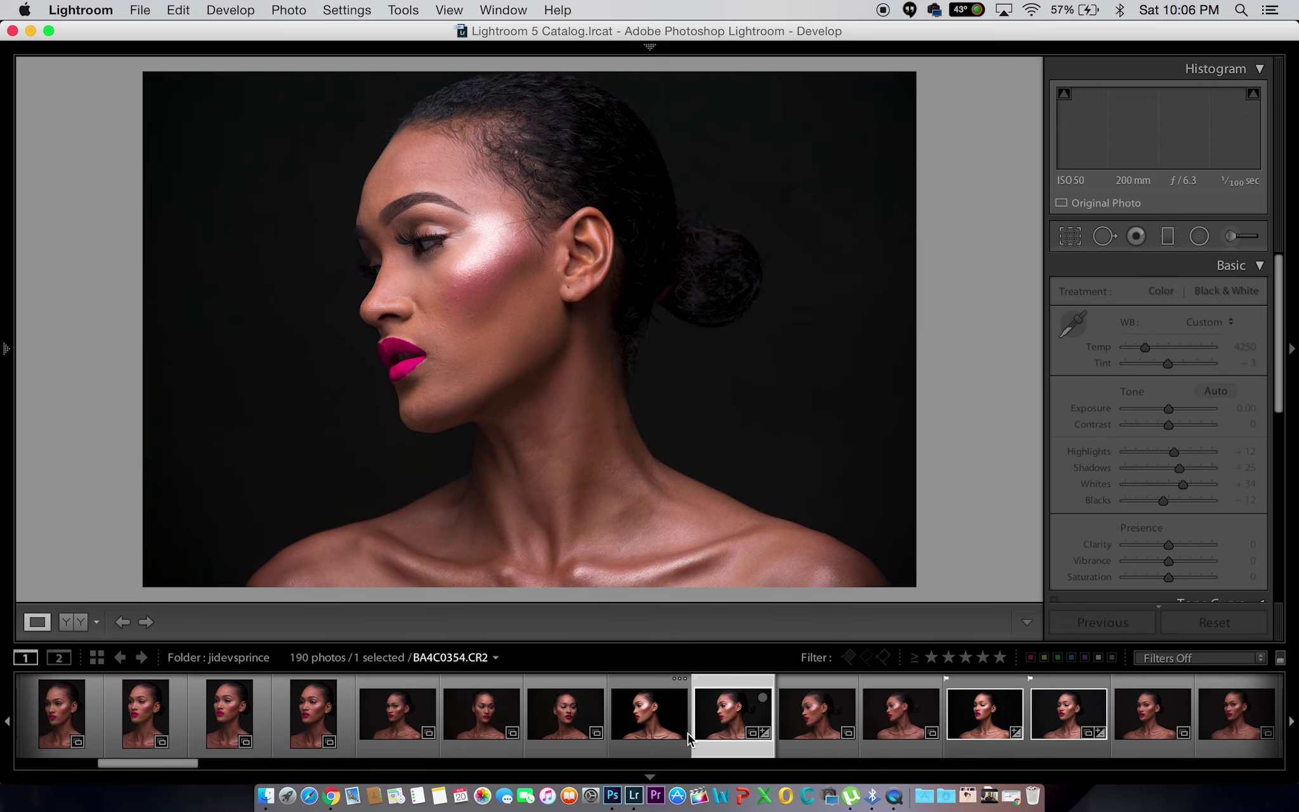
pyautogui.click(685, 733)
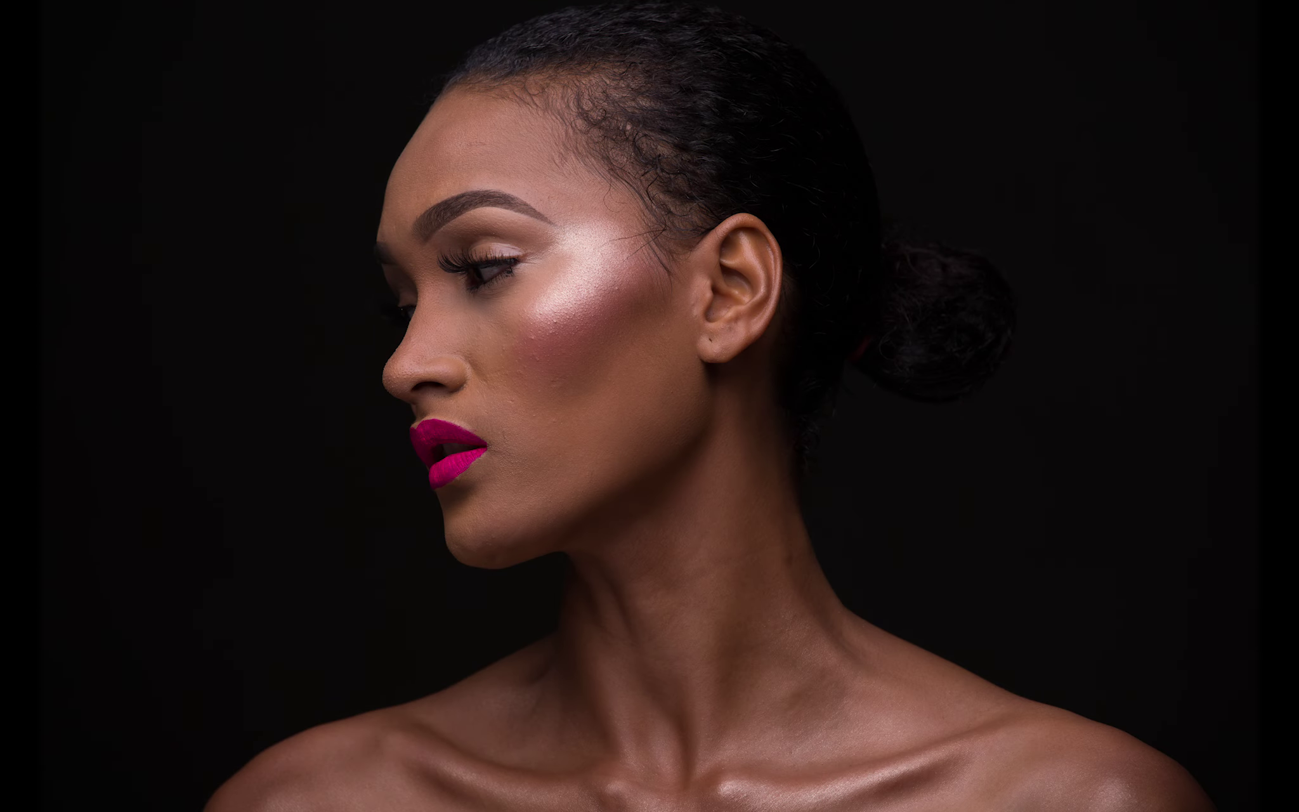